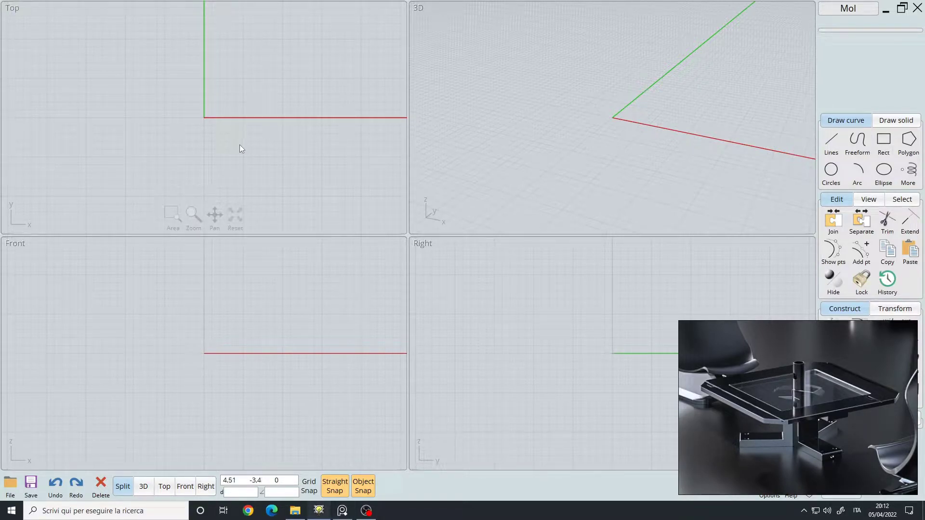
# Sketch a square about 12.23 by 12.23 centred on the origin in the top view
pyautogui.press('Tab')
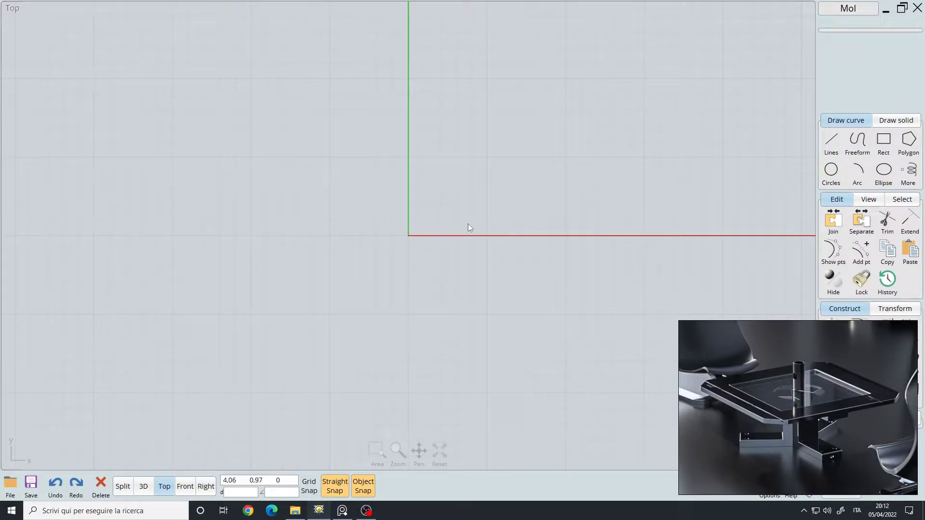
pyautogui.click(885, 149)
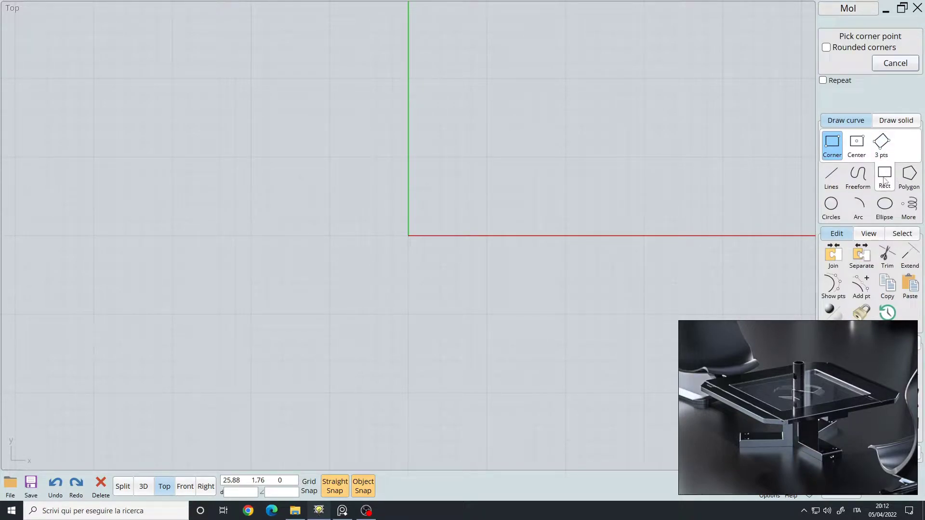
pyautogui.click(894, 63)
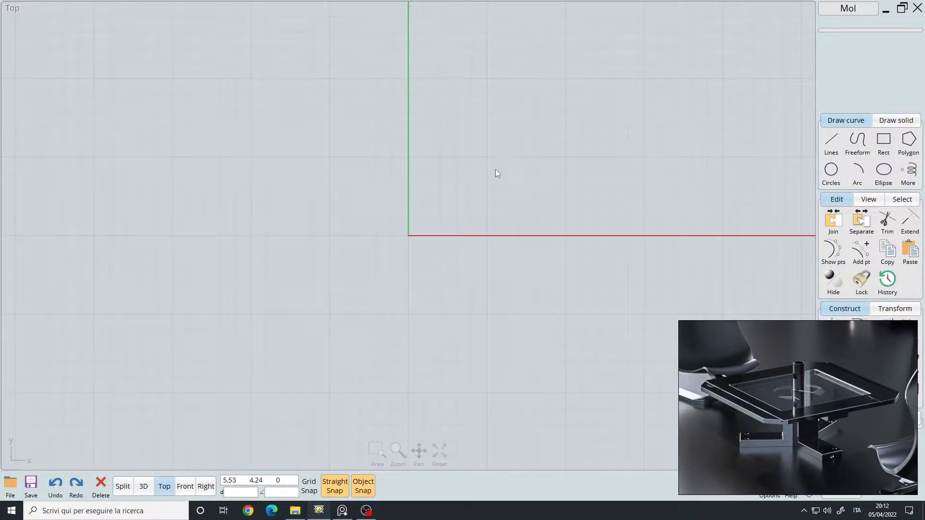
pyautogui.press('r')
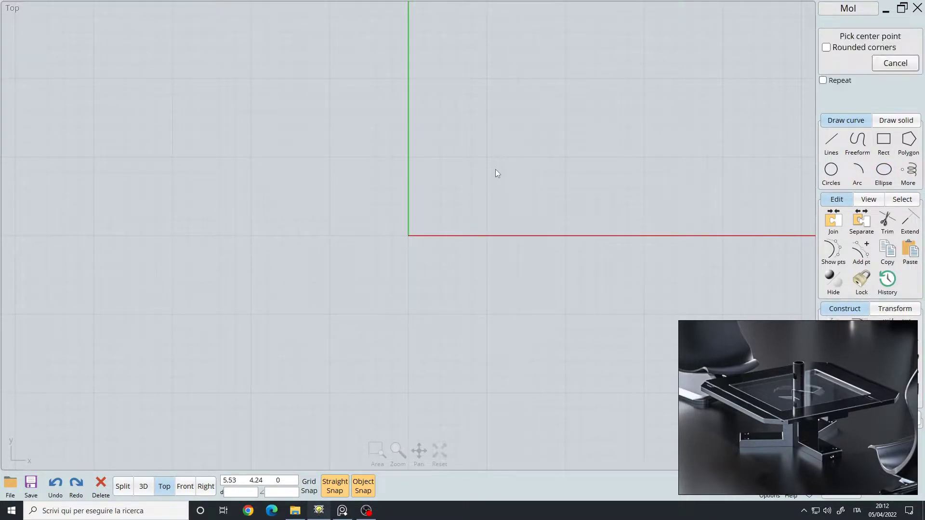
pyautogui.click(408, 237)
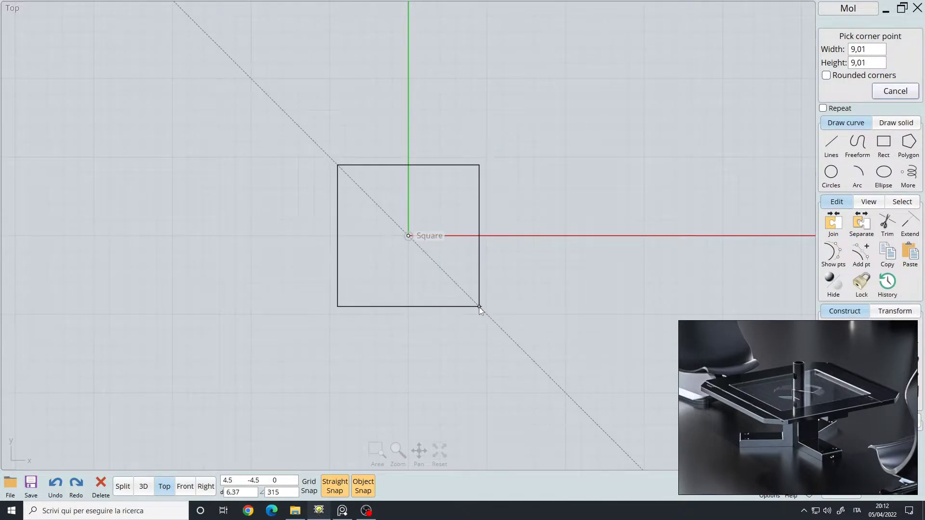
pyautogui.click(503, 334)
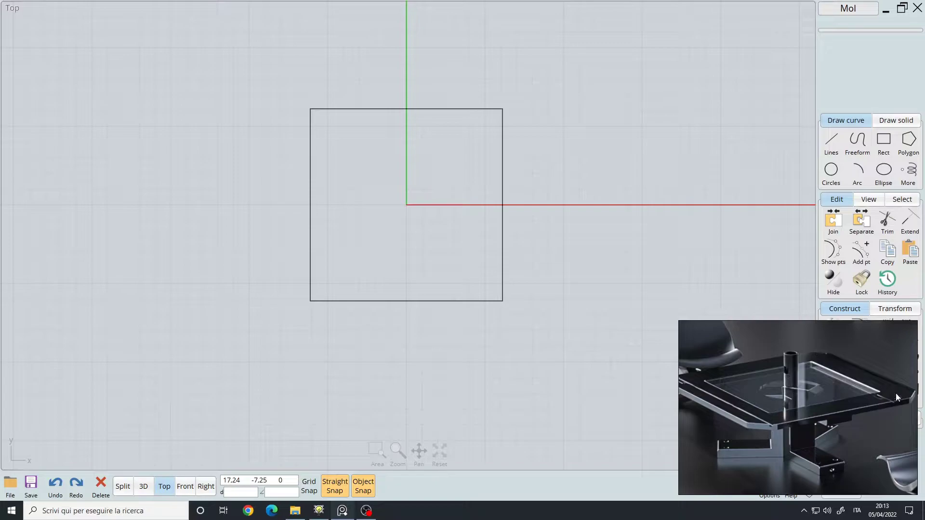
# Chamfer all four corners of the square by a distance of about 1.32
pyautogui.click(503, 118)
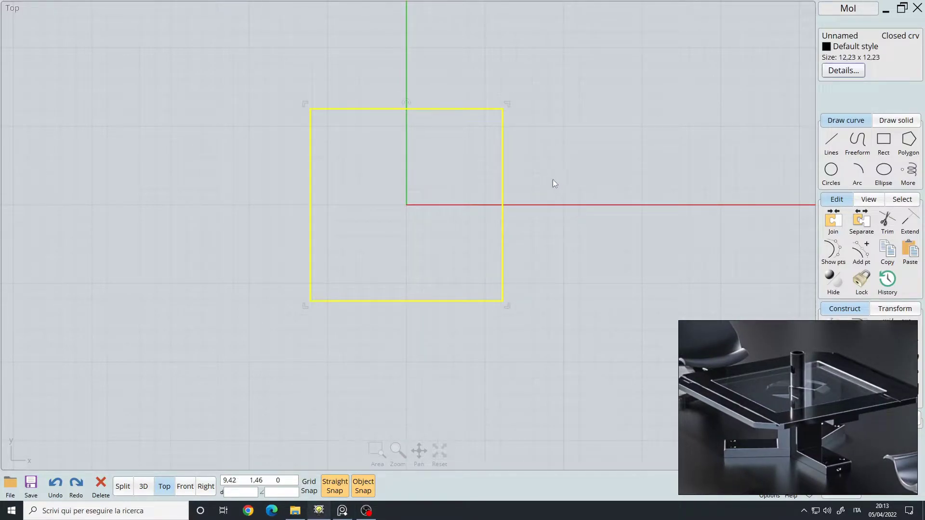
pyautogui.moveTo(546, 143); pyautogui.dragTo(545, 174, button='middle')
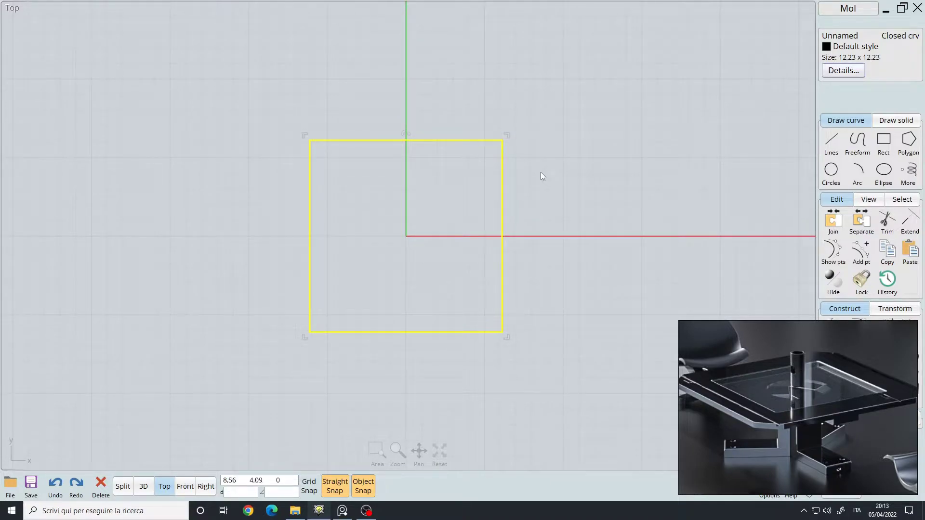
pyautogui.press('c')
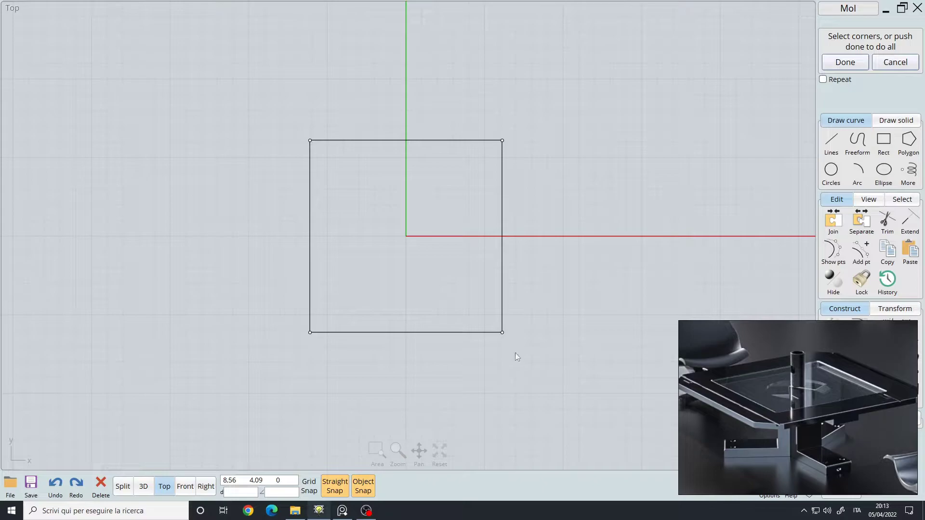
pyautogui.rightClick(548, 155)
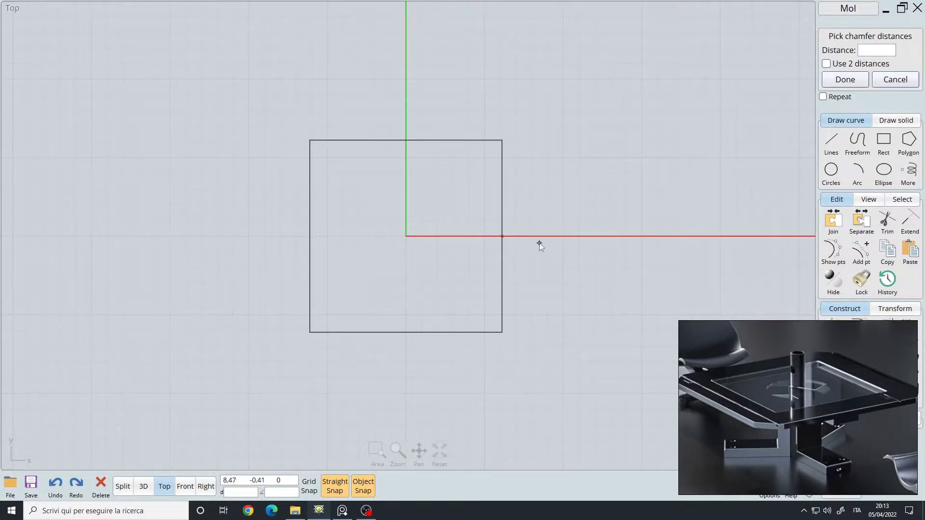
pyautogui.click(557, 121)
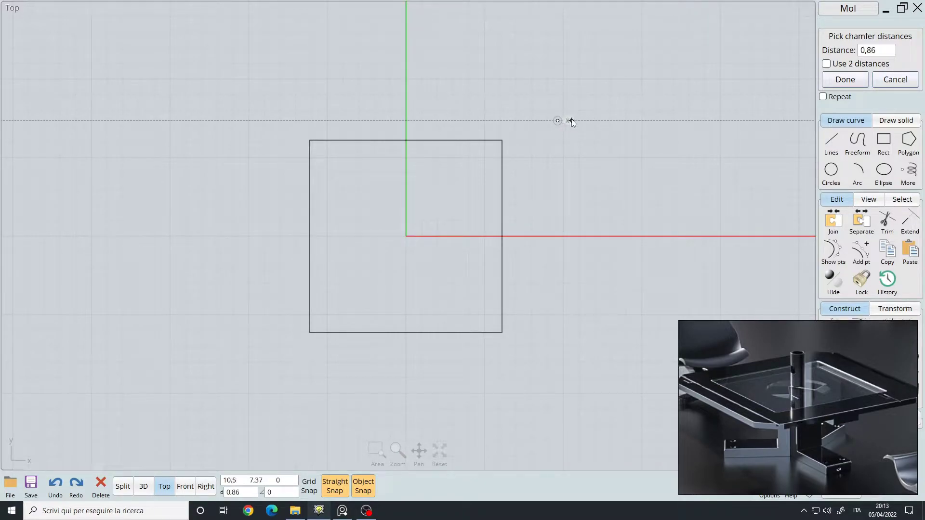
pyautogui.click(577, 120)
pyautogui.click(569, 116)
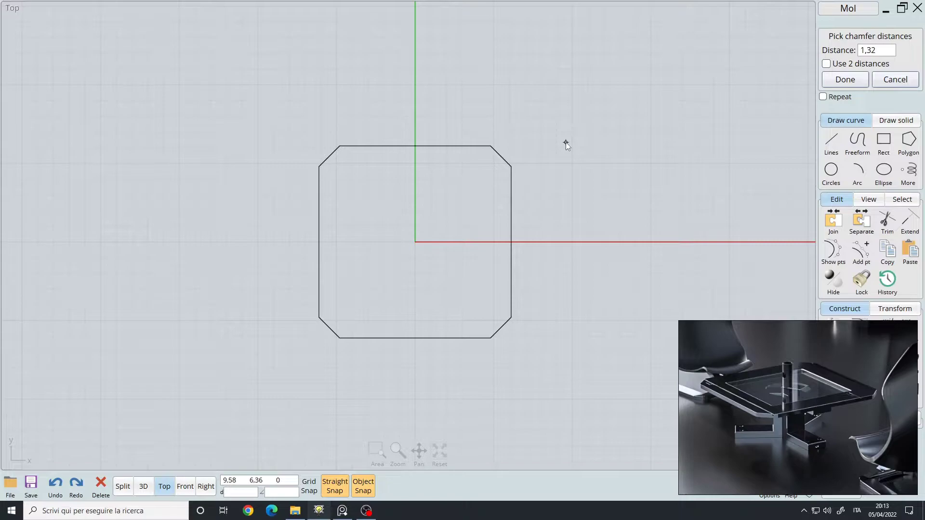
pyautogui.rightClick(565, 142)
# Sketch a smaller square centred on the origin inside the chamfered outline
pyautogui.moveTo(602, 240); pyautogui.dragTo(580, 231, button='right')
pyautogui.scroll(2, 781, 406)
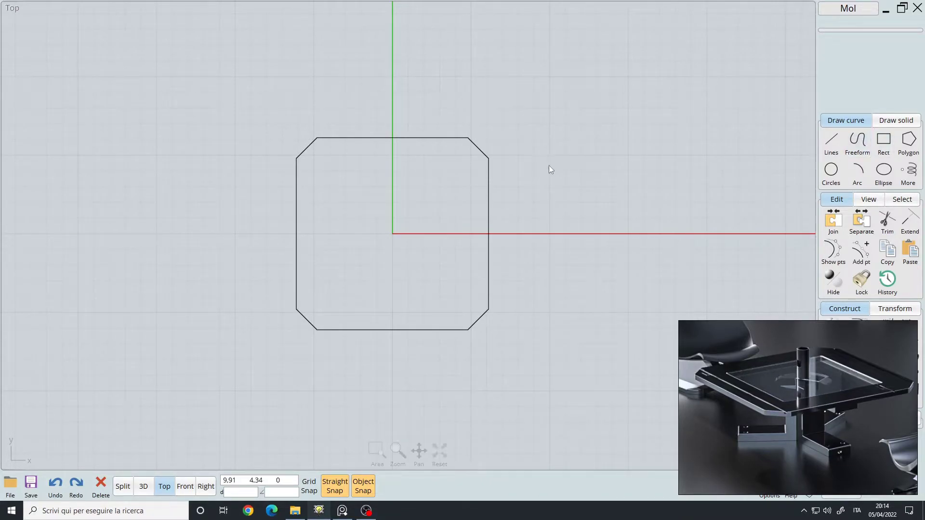
pyautogui.press('r')
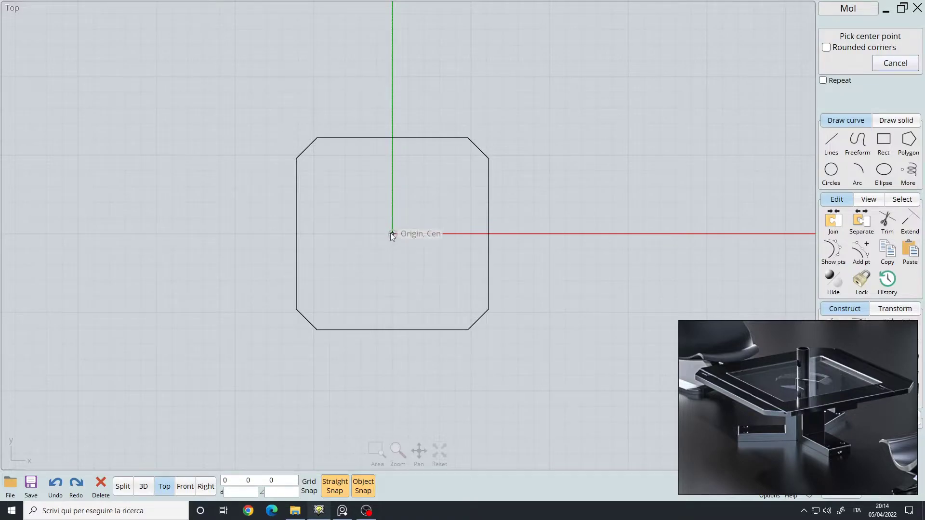
pyautogui.click(392, 234)
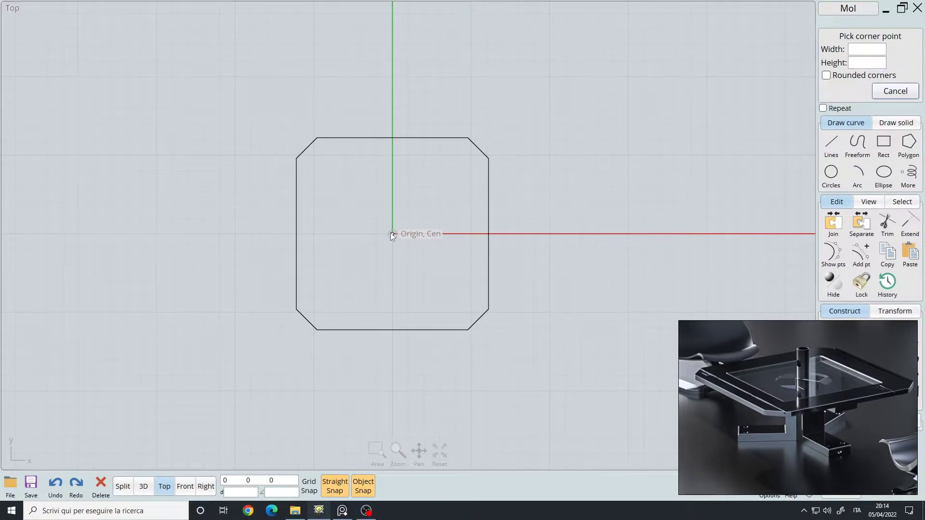
pyautogui.click(464, 301)
pyautogui.press('space')
pyautogui.press('space')
pyautogui.moveTo(454, 229); pyautogui.dragTo(447, 265, button='right')
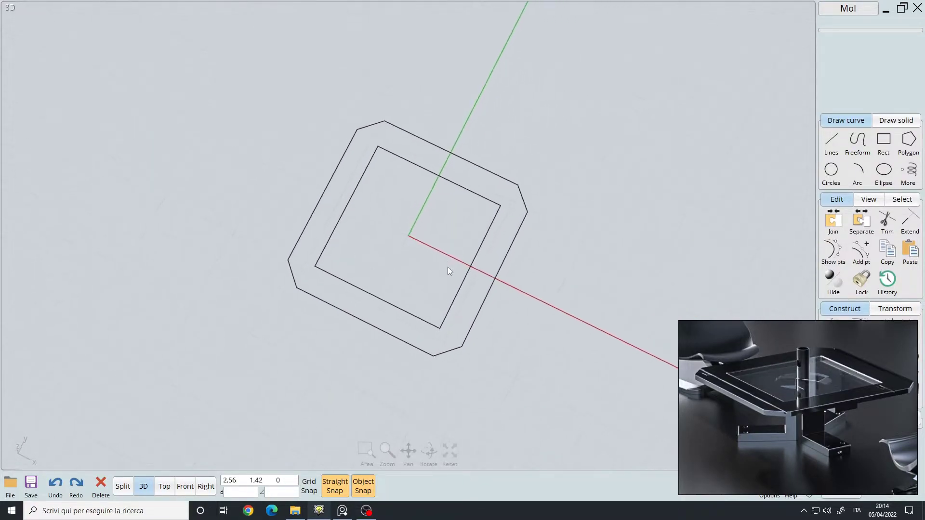
pyautogui.press('space')
# Fillet all four corners of the inner square with a circular radius of about 0.16
pyautogui.moveTo(850, 365); pyautogui.dragTo(813, 374, button='middle')
pyautogui.scroll(5, 785, 371)
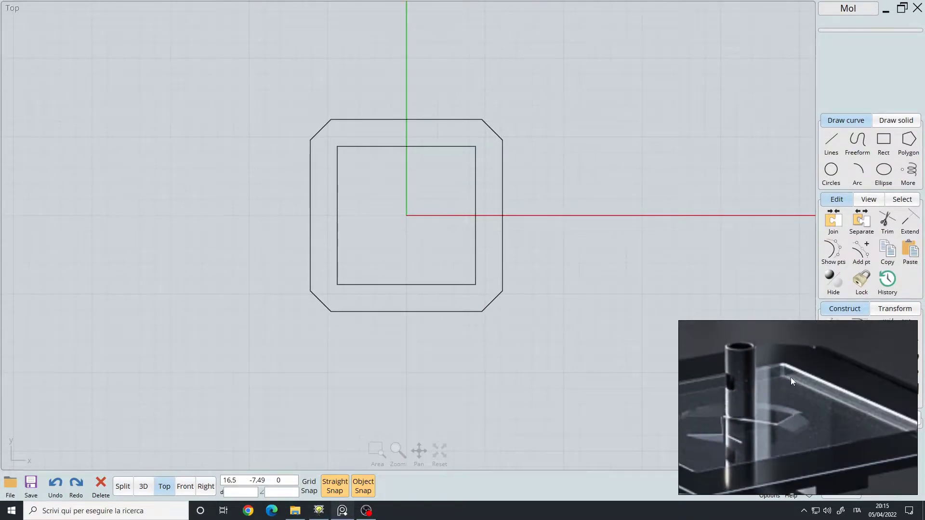
pyautogui.moveTo(754, 410); pyautogui.dragTo(903, 374, button='middle')
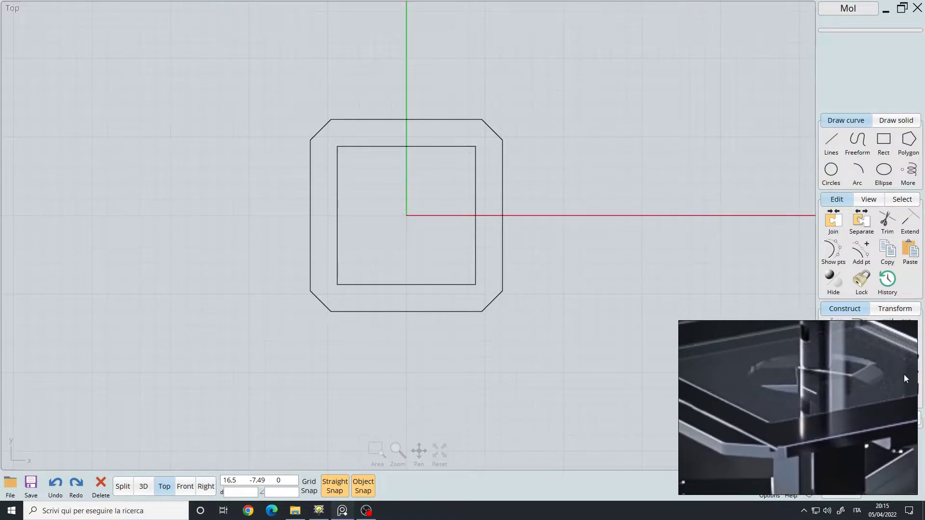
pyautogui.scroll(-1, 901, 374)
pyautogui.click(476, 148)
pyautogui.moveTo(438, 195)
pyautogui.mouseDown(button='right')
pyautogui.moveTo(441, 255)
pyautogui.moveTo(434, 212)
pyautogui.mouseUp(button='right')
pyautogui.scroll(2, 441, 255)
pyautogui.rightClick(438, 202)
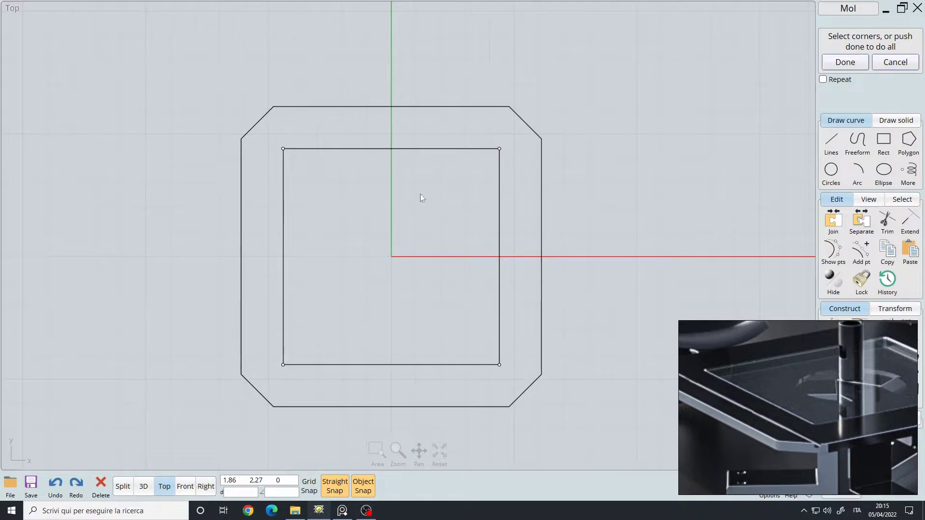
pyautogui.press('Return')
pyautogui.click(585, 112)
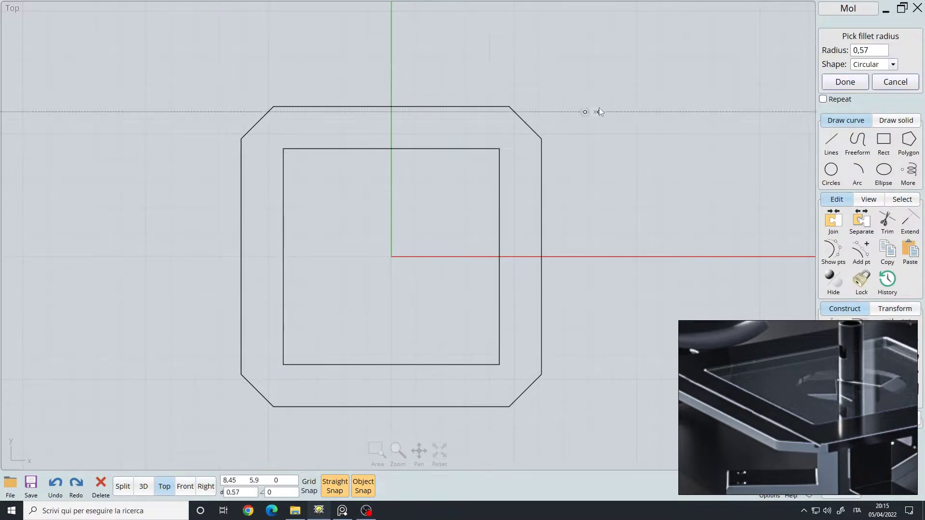
pyautogui.click(604, 112)
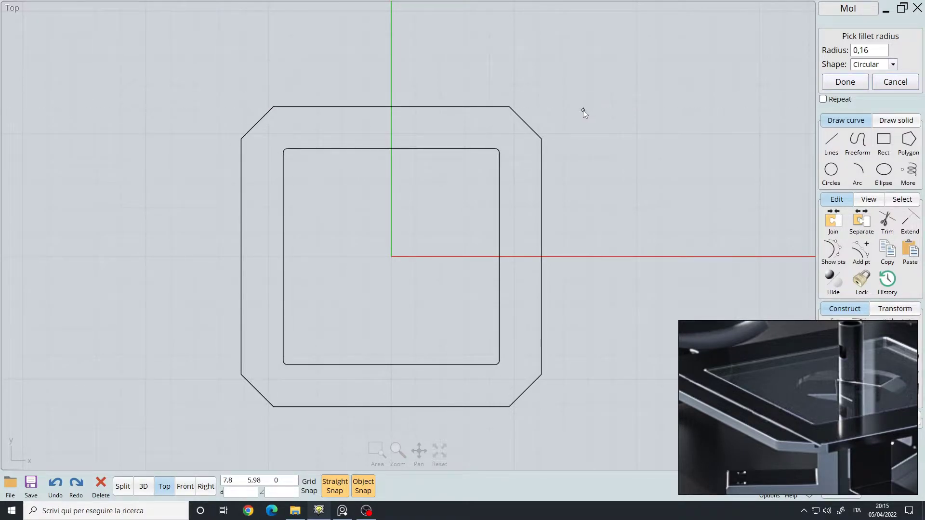
pyautogui.click(585, 111)
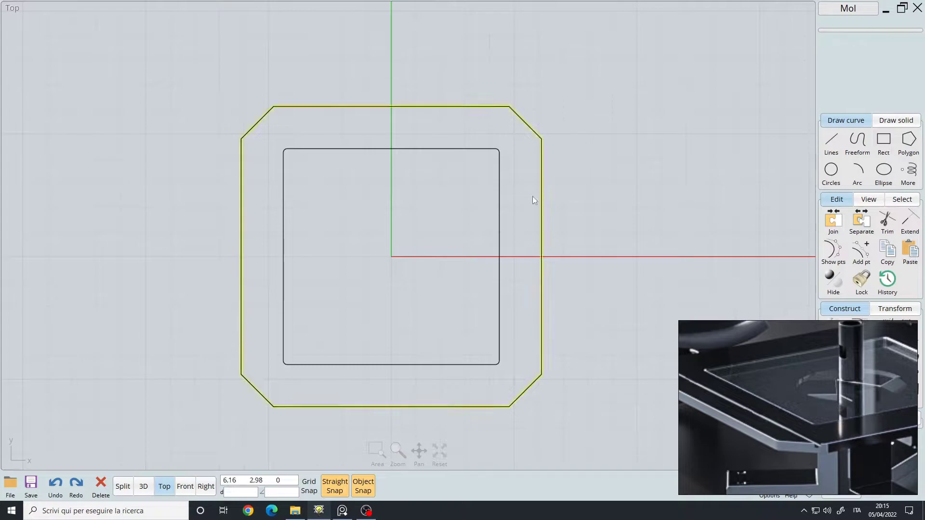
# Extrude the chamfered outline and inner square together upward by about 0.45 with capped ends to form the tabletop frame
pyautogui.scroll(-3, 437, 229)
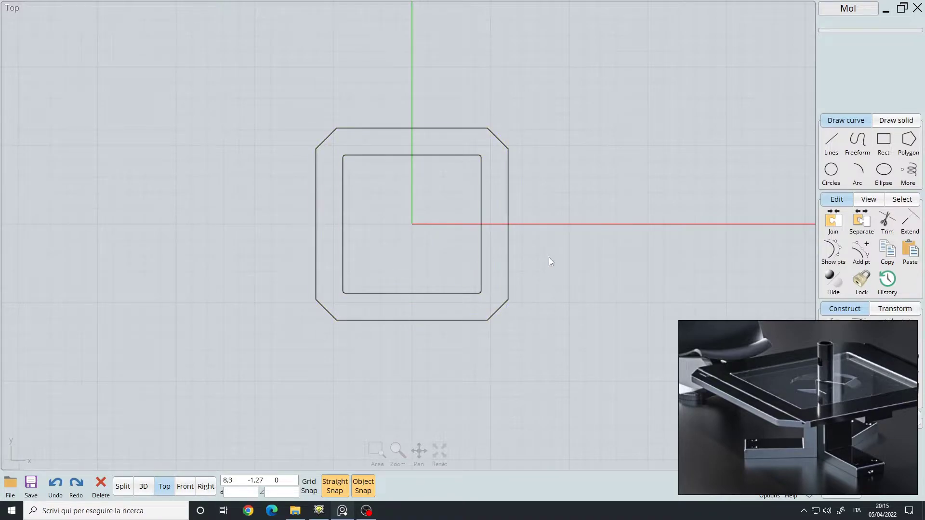
pyautogui.press('F5')
pyautogui.moveTo(225, 97); pyautogui.dragTo(591, 386)
pyautogui.moveTo(538, 355); pyautogui.dragTo(544, 262, button='right')
pyautogui.press('e')
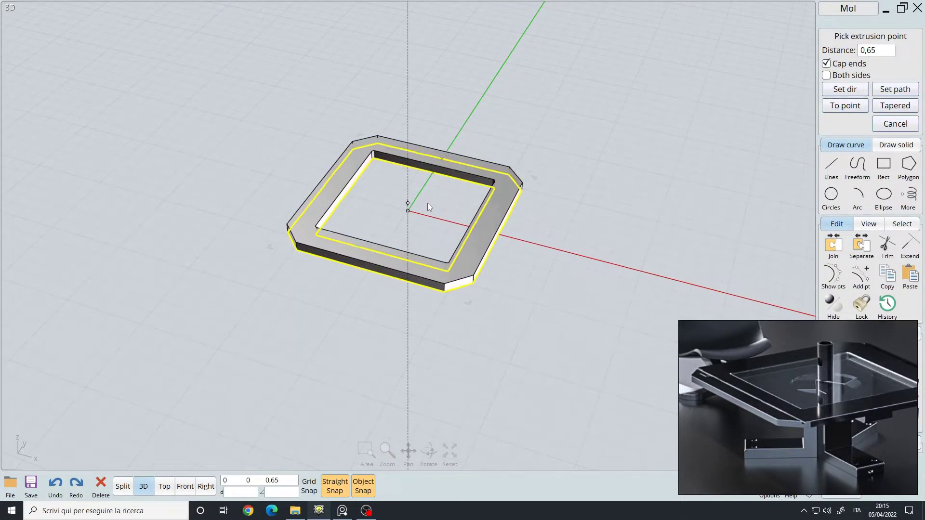
pyautogui.scroll(3, 427, 204)
pyautogui.click(421, 227)
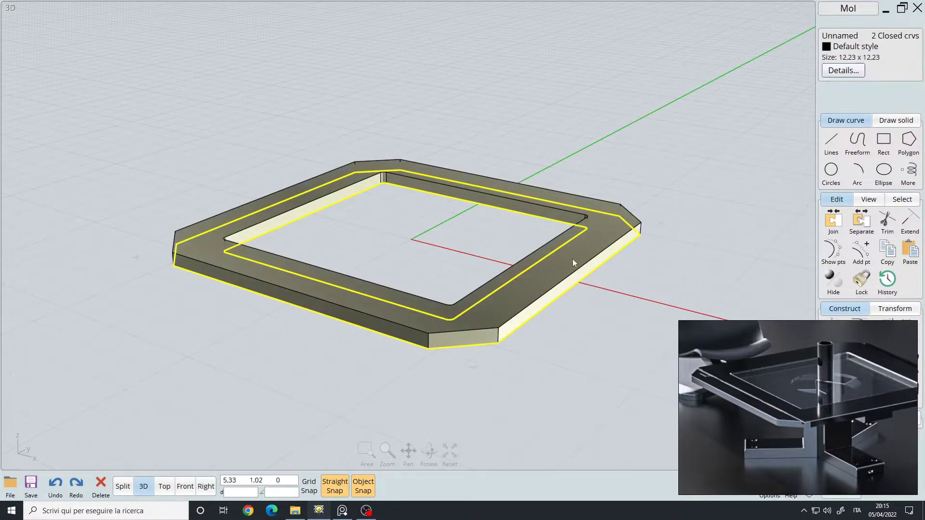
pyautogui.moveTo(630, 269); pyautogui.dragTo(468, 267, button='right')
pyautogui.press('Escape')
# Sketch a thin rectangle about 12.42 by 0.15 on top of the frame's front side and centre it across the frame's width
pyautogui.scroll(-3, 424, 231)
pyautogui.moveTo(424, 231); pyautogui.dragTo(423, 267, button='right')
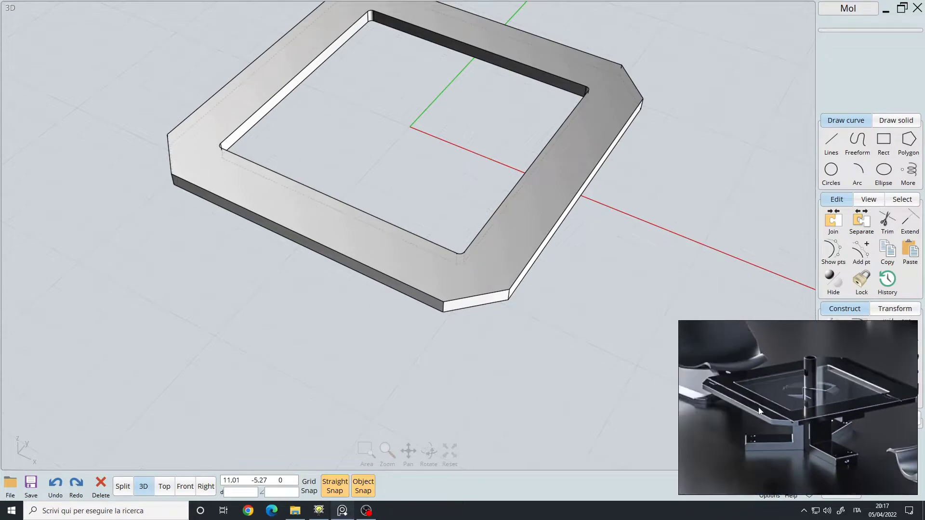
pyautogui.click(629, 217)
pyautogui.press('space')
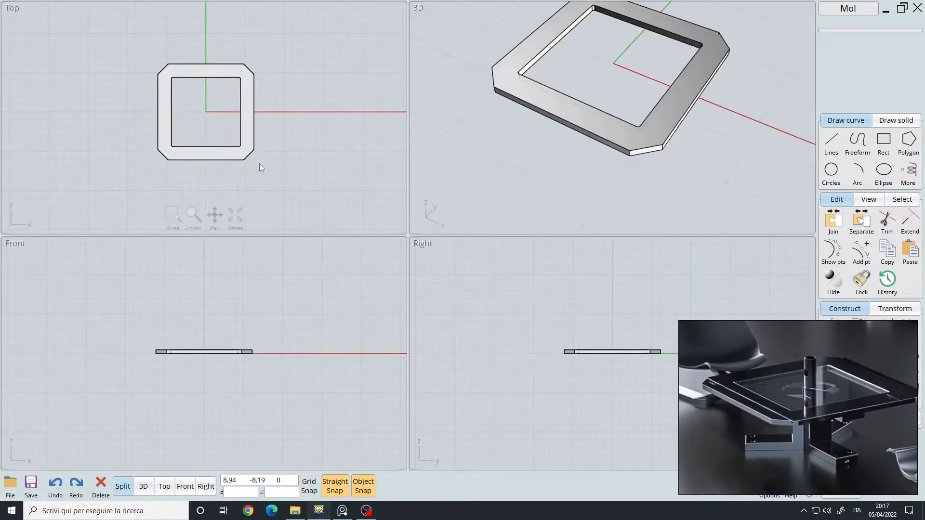
pyautogui.press('space')
pyautogui.moveTo(372, 345); pyautogui.dragTo(320, 319, button='middle')
pyautogui.scroll(3, 353, 305)
pyautogui.press('r')
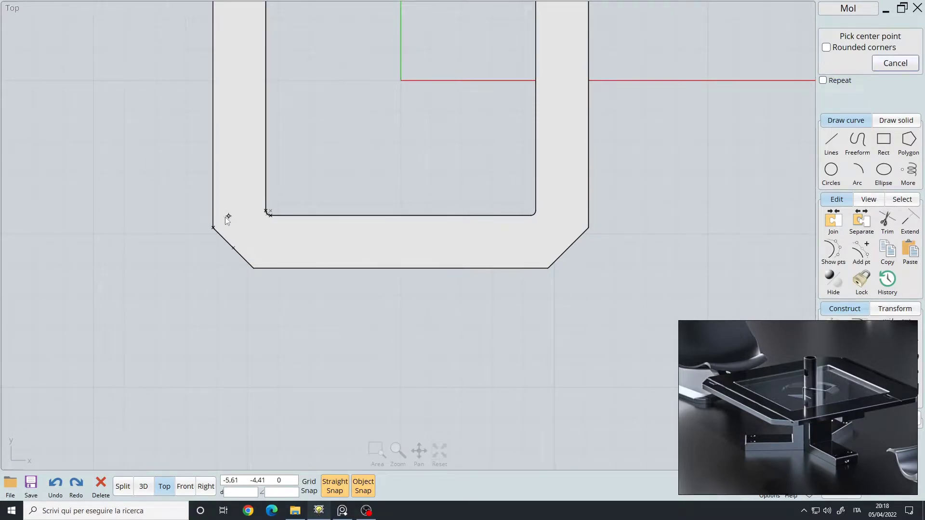
pyautogui.click(219, 235)
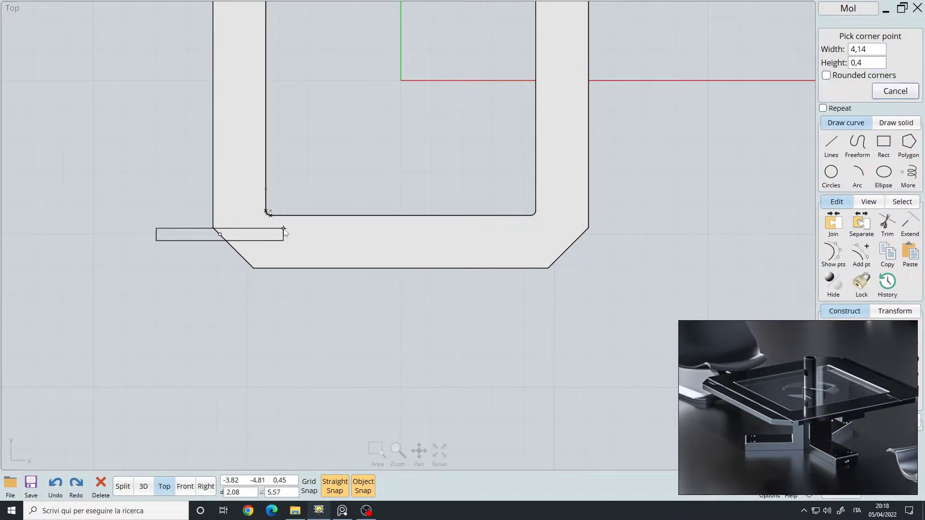
pyautogui.click(410, 232)
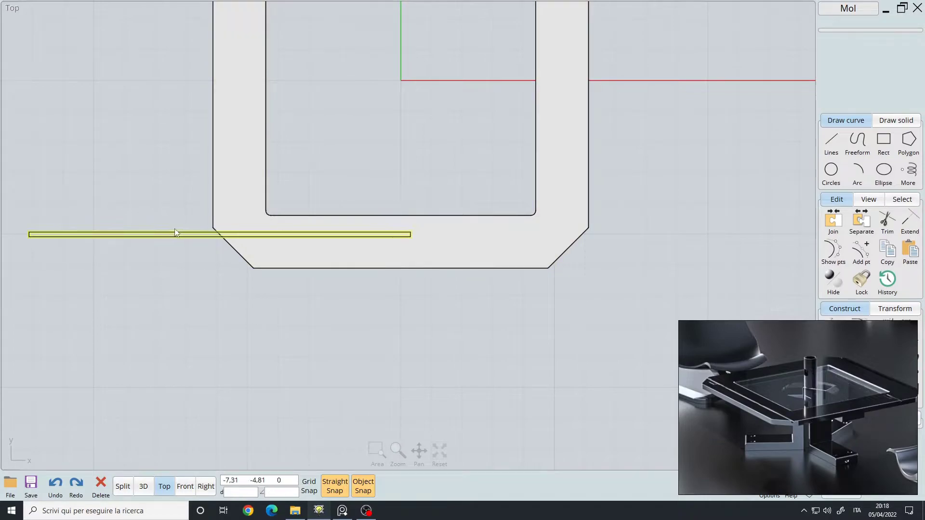
pyautogui.moveTo(381, 283); pyautogui.dragTo(361, 240)
pyautogui.moveTo(361, 241); pyautogui.dragTo(360, 240)
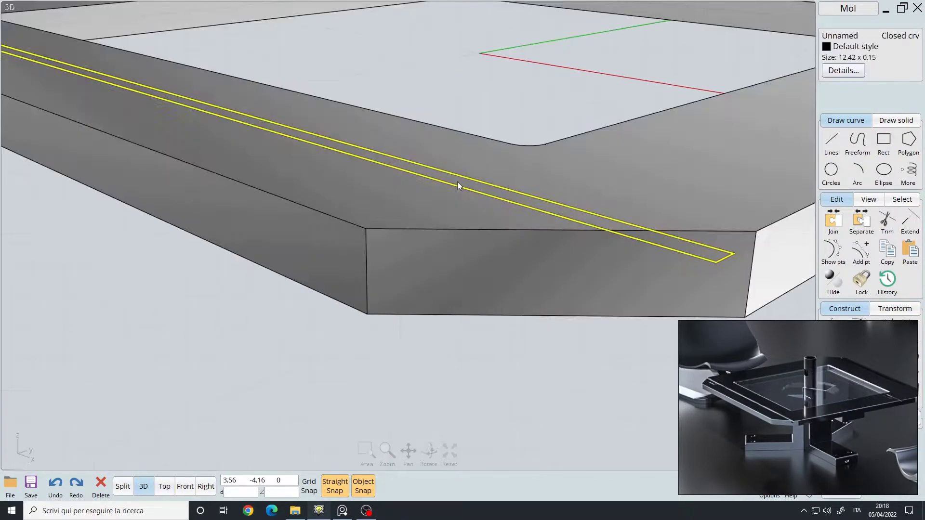
# Extrude the thin rectangle downward by about 0.15 into a solid bar sunk into the frame
pyautogui.press('e')
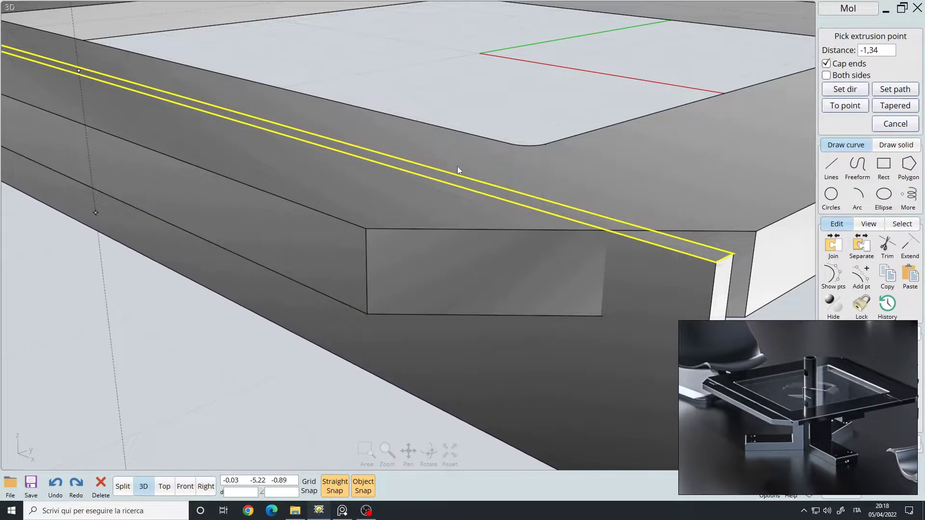
pyautogui.click(459, 45)
pyautogui.scroll(-8, 386, 196)
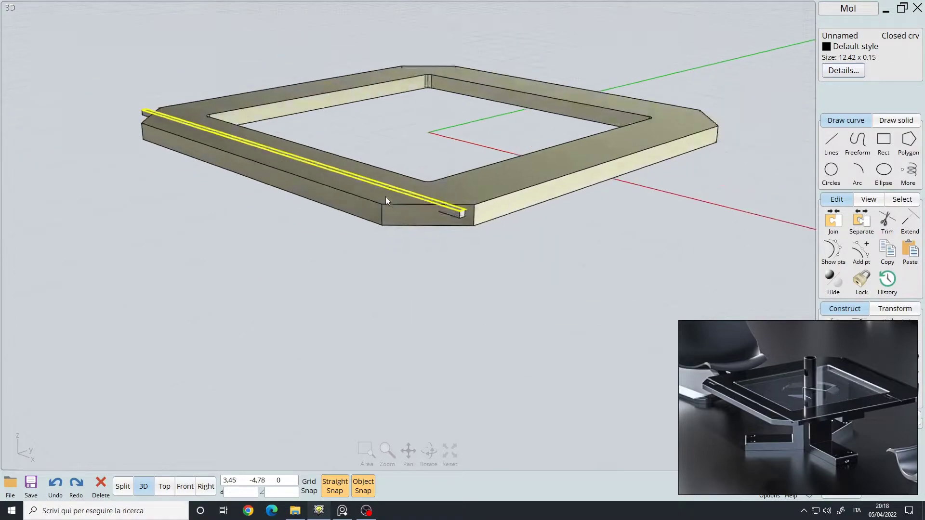
pyautogui.click(349, 289)
# Mirror the sunken bar across the X axis through the origin, placing a copy on the frame's back side
pyautogui.scroll(4, 407, 205)
pyautogui.click(576, 230)
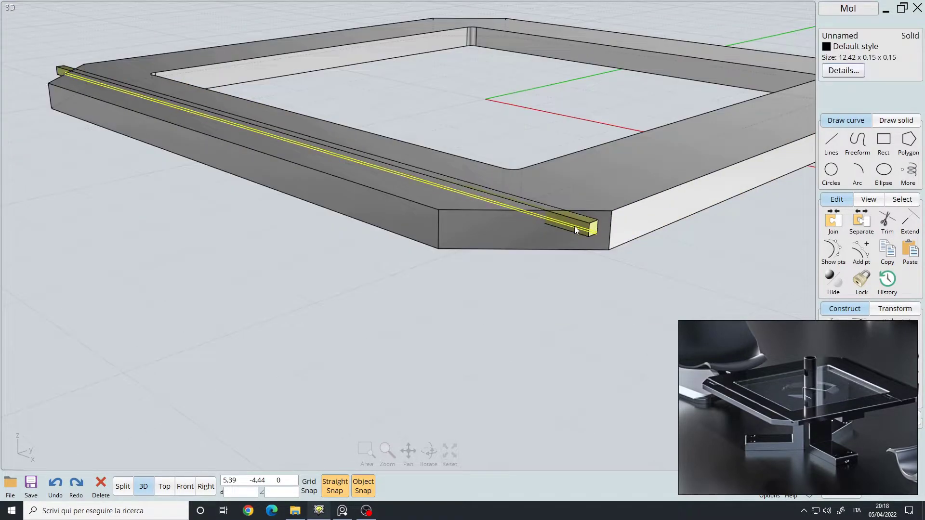
pyautogui.press('F3')
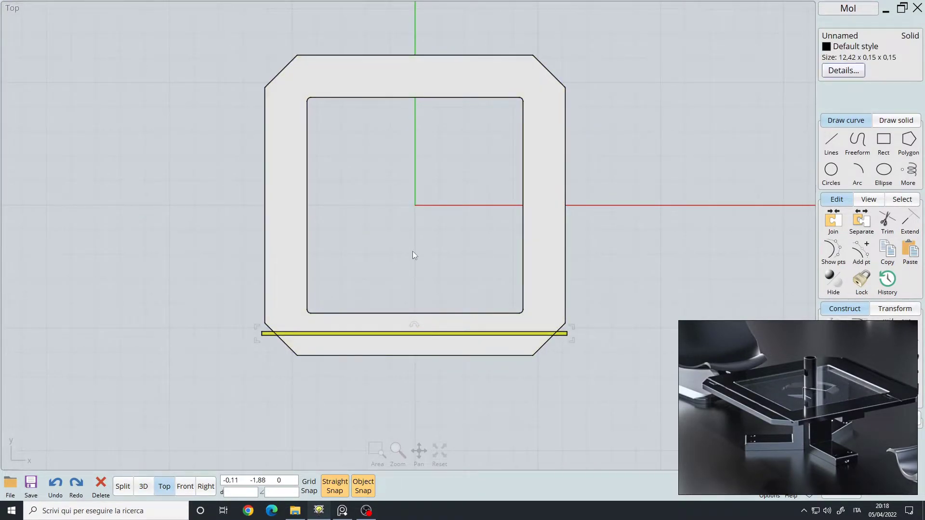
pyautogui.press('m')
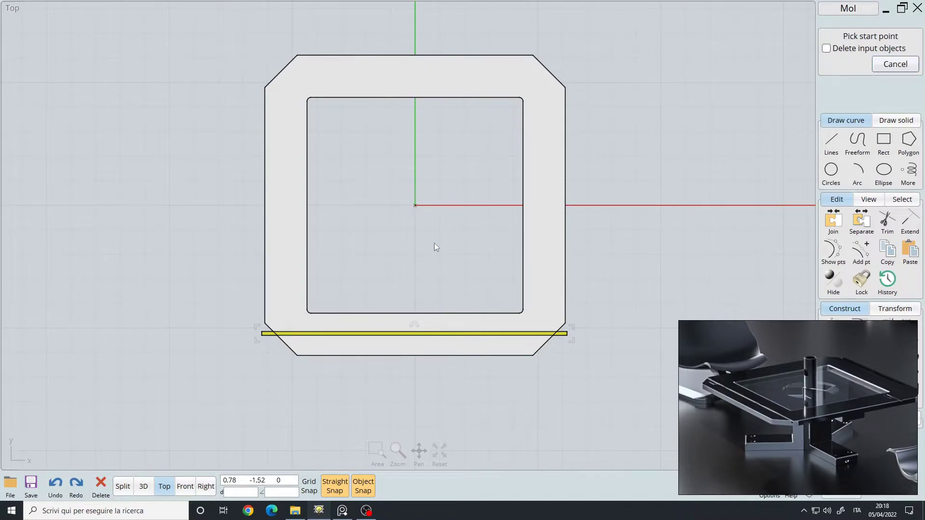
pyautogui.click(415, 205)
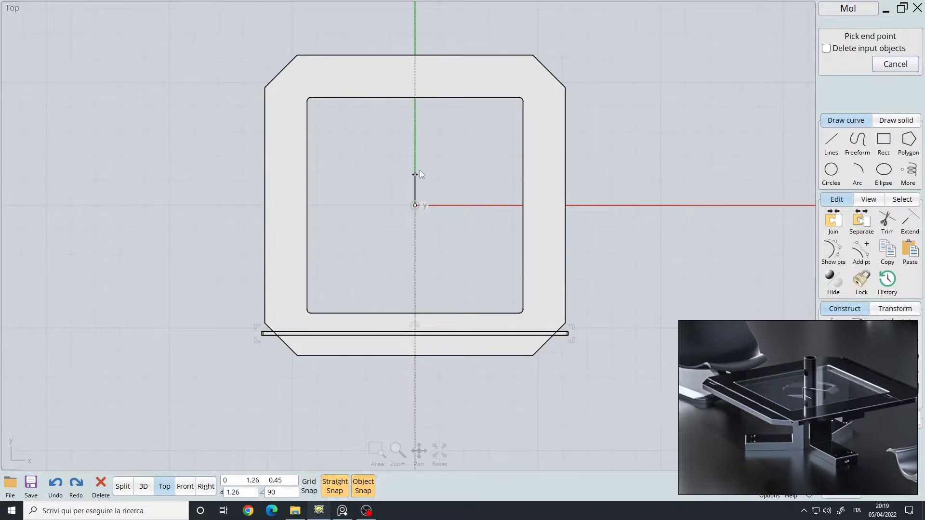
pyautogui.click(366, 202)
pyautogui.click(465, 165)
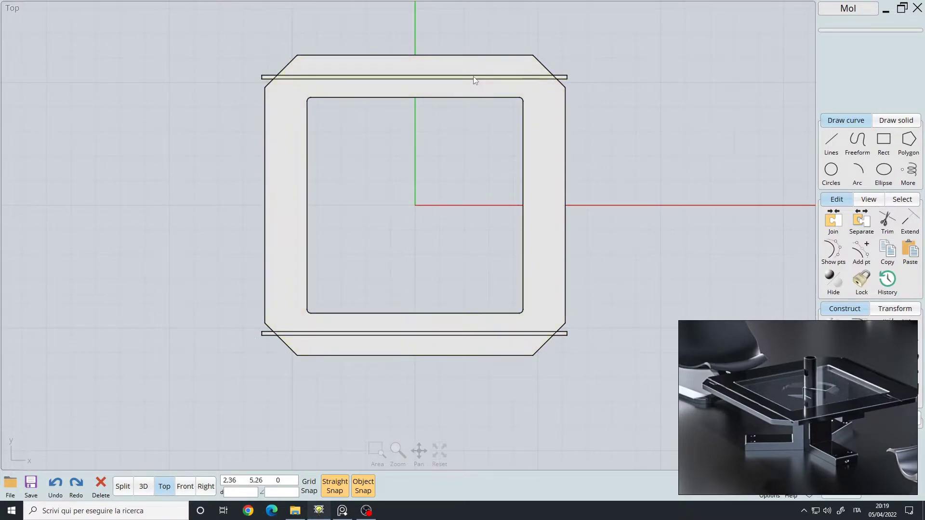
# Subtract both long bars from the tabletop frame to cut grooves along its front and back sides
pyautogui.press('F2')
pyautogui.scroll(-4, 386, 222)
pyautogui.moveTo(384, 224); pyautogui.dragTo(426, 182, button='right')
pyautogui.click(490, 266)
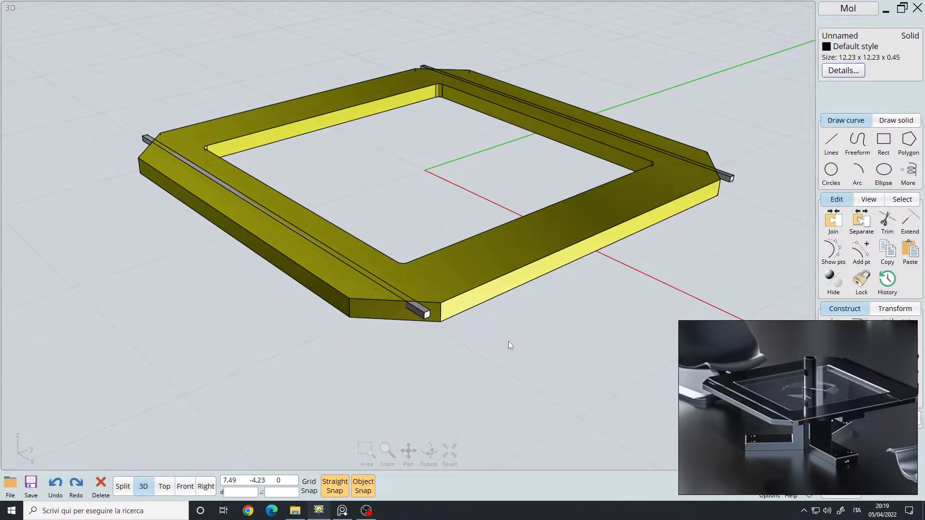
pyautogui.press('d')
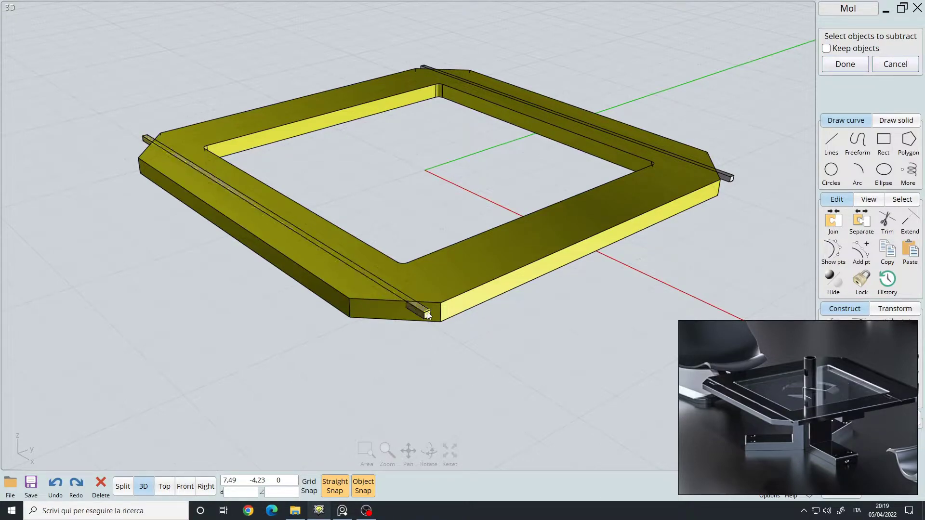
pyautogui.click(727, 178)
pyautogui.rightClick(738, 86)
# Sketch a centred rectangle about 0.87 by 0.15 at the middle of the back groove, matching the groove's width
pyautogui.moveTo(408, 383); pyautogui.dragTo(412, 319, button='right')
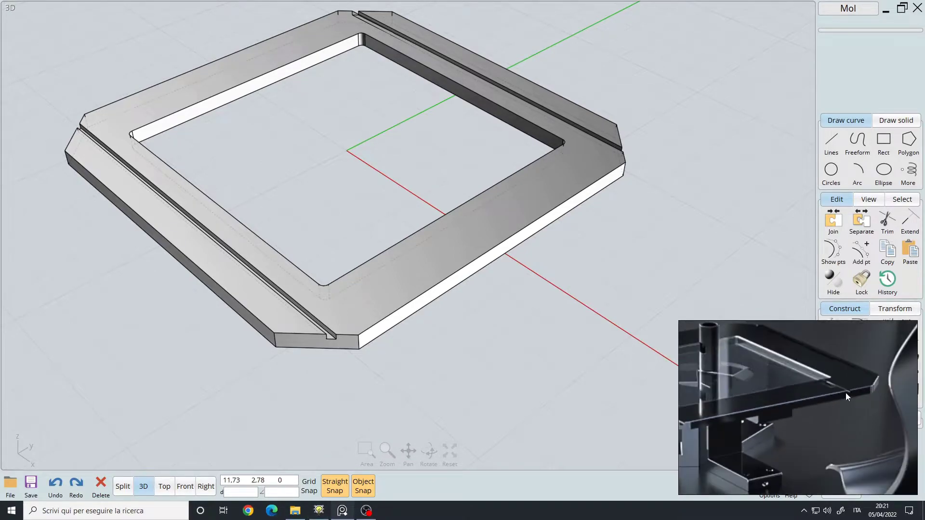
pyautogui.moveTo(779, 389); pyautogui.dragTo(816, 388, button='middle')
pyautogui.moveTo(434, 289); pyautogui.dragTo(479, 288, button='right')
pyautogui.press('Tab')
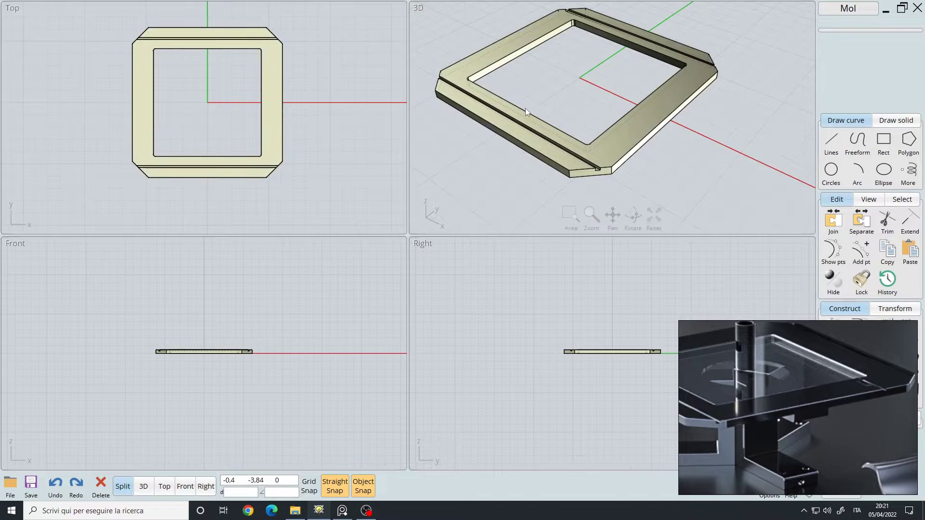
pyautogui.press('Tab')
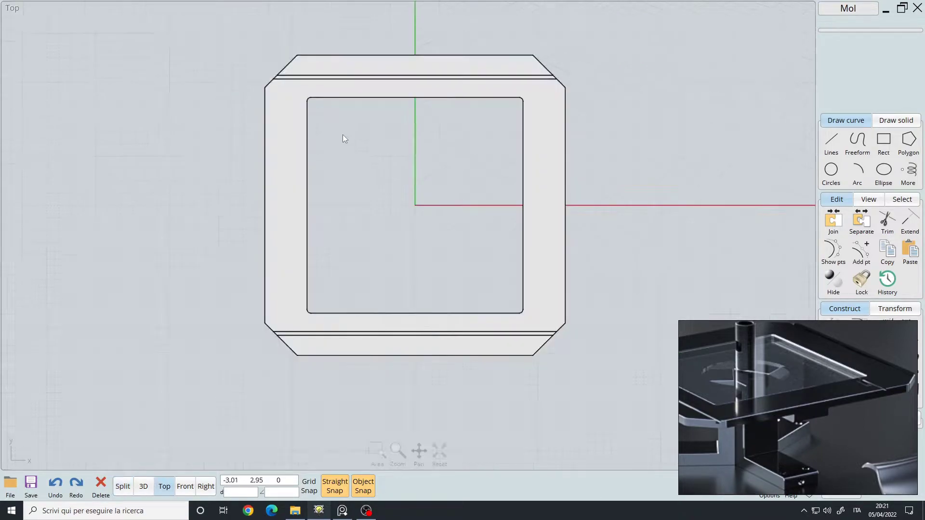
pyautogui.moveTo(609, 71); pyautogui.dragTo(582, 167, button='right')
pyautogui.scroll(3, 443, 145)
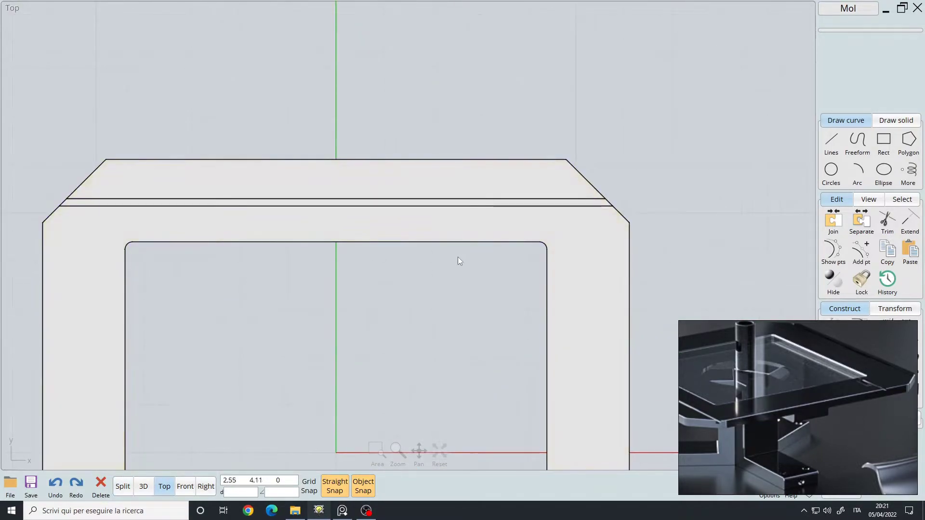
pyautogui.press('r')
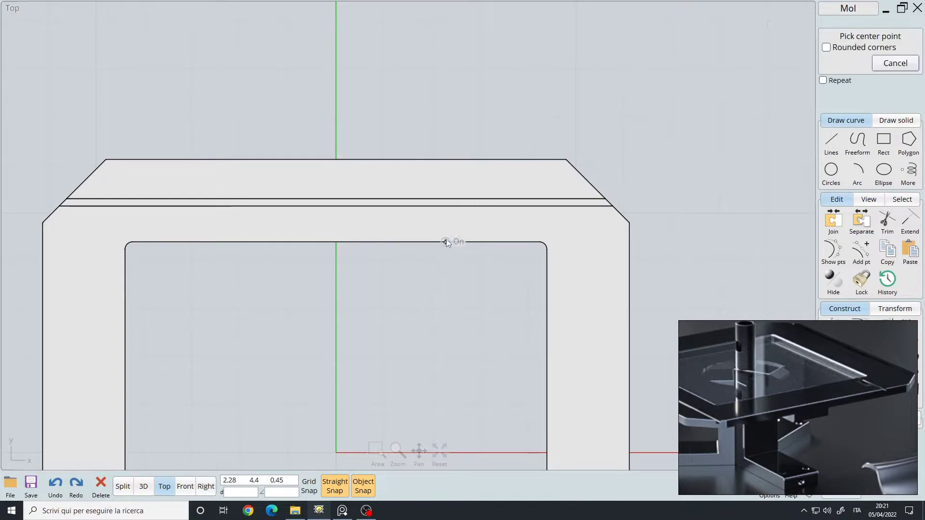
pyautogui.scroll(8, 336, 199)
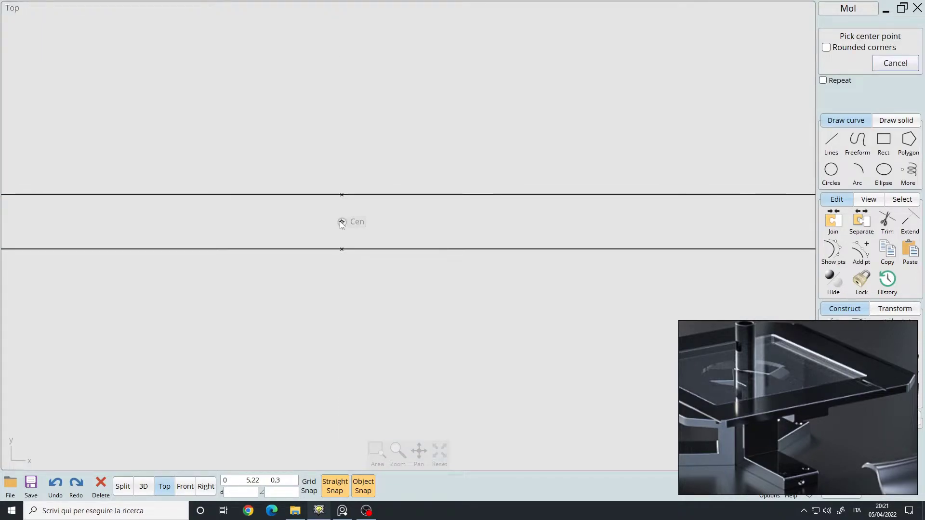
pyautogui.click(342, 223)
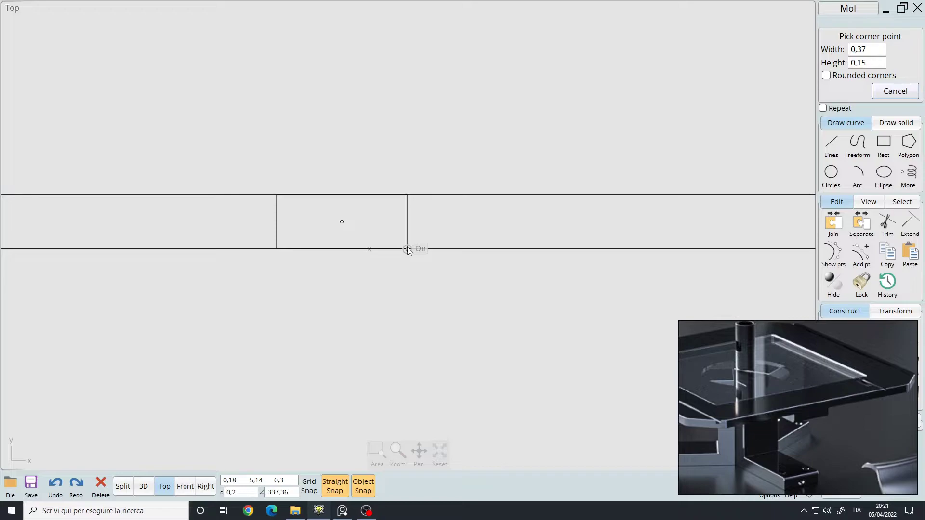
pyautogui.click(499, 249)
pyautogui.click(499, 216)
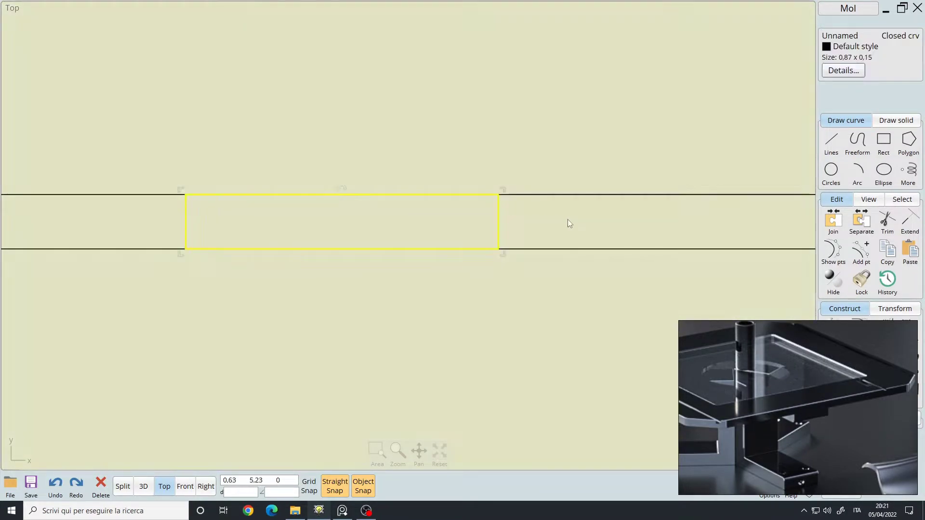
# Move the small rectangle by its centre onto the frame's outer edge on the positive X side, near the back chamfered corner
pyautogui.hotkey('ctrl', 'shift', 'c')
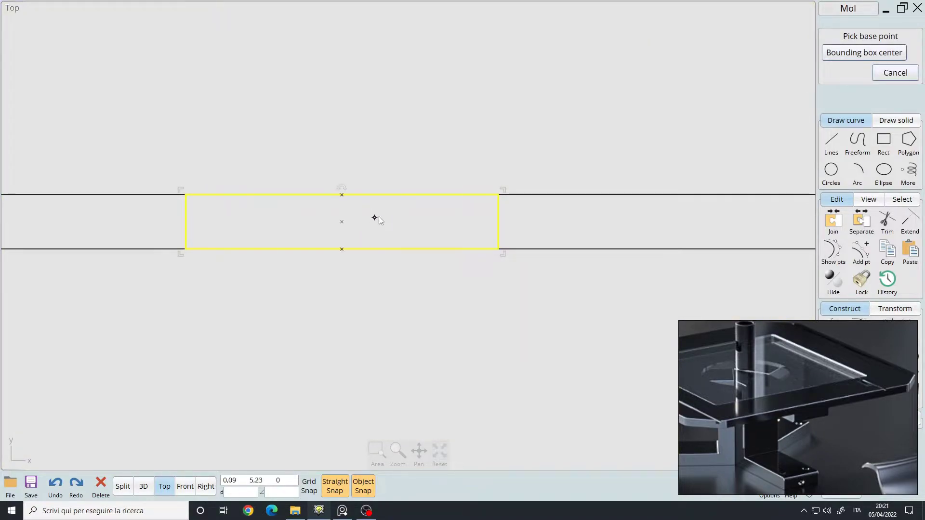
pyautogui.click(342, 222)
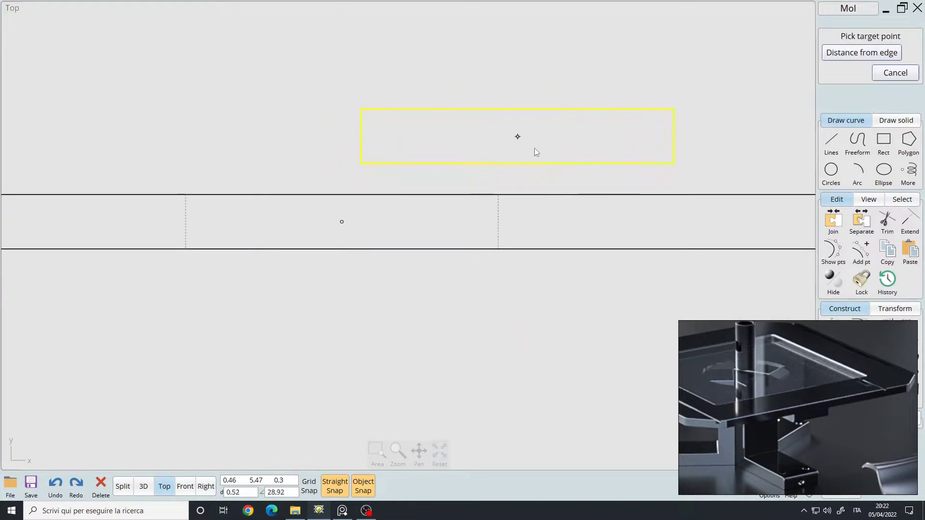
pyautogui.scroll(-8, 520, 195)
pyautogui.moveTo(570, 326); pyautogui.dragTo(187, 291, button='middle')
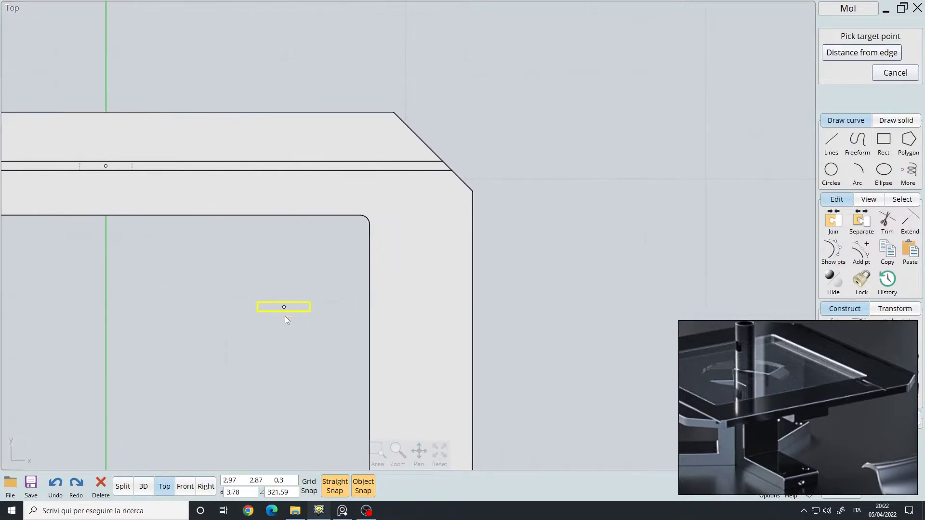
pyautogui.scroll(-2, 285, 307)
pyautogui.moveTo(844, 398); pyautogui.dragTo(802, 395, button='middle')
pyautogui.moveTo(457, 165); pyautogui.dragTo(474, 207, button='middle')
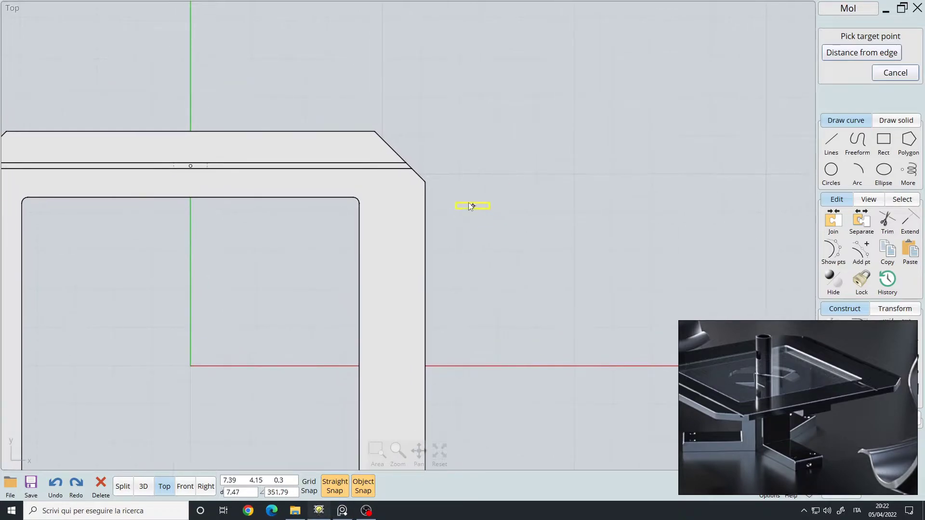
pyautogui.click(425, 221)
pyautogui.scroll(8, 407, 230)
# Scale the rectangle along X only from the midpoint of its outer end to about 1.95 long
pyautogui.rightClick(514, 180)
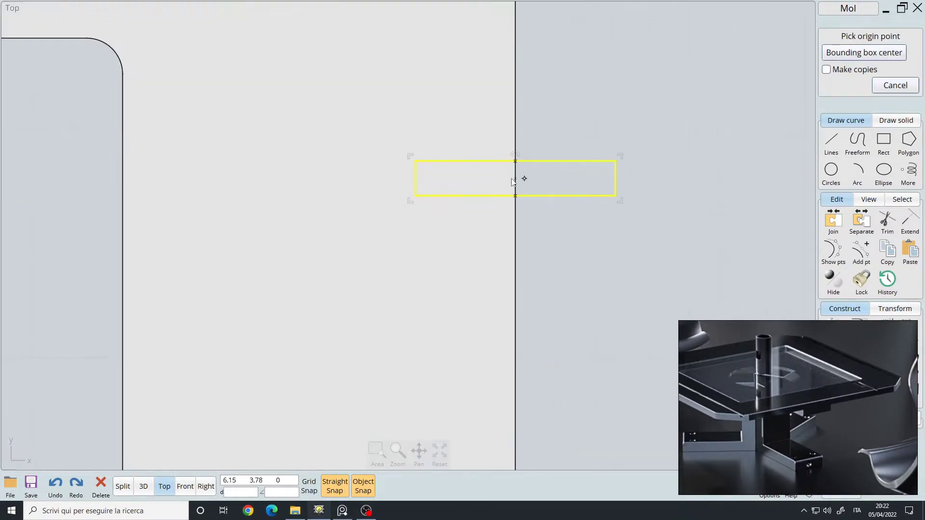
pyautogui.click(615, 179)
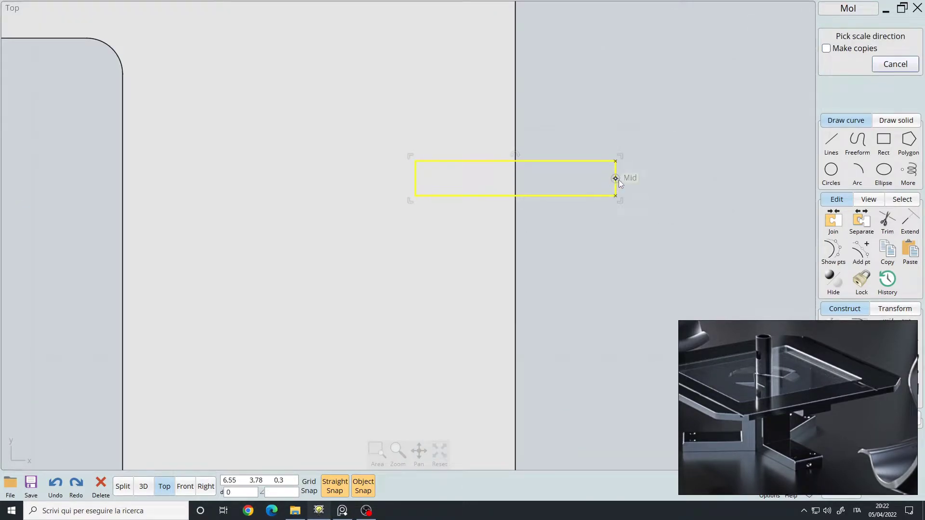
pyautogui.click(677, 179)
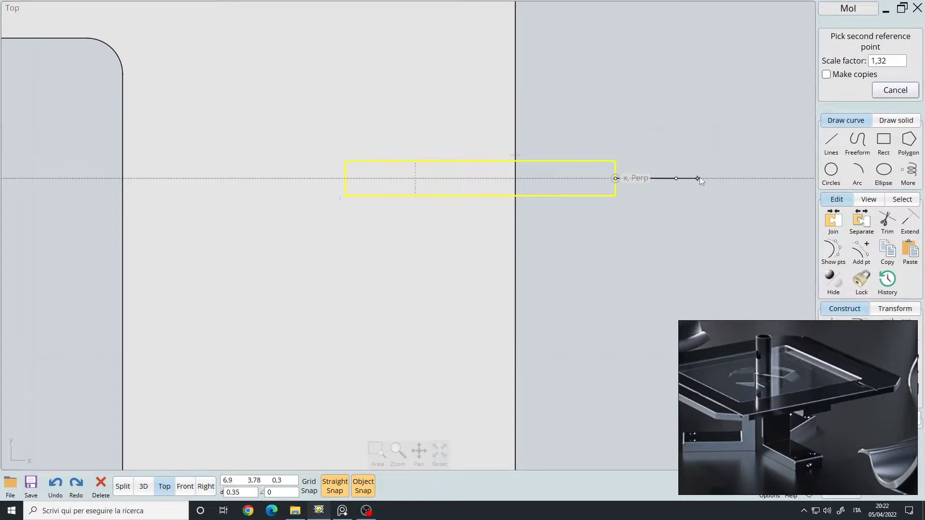
pyautogui.click(752, 179)
# Extrude the short rectangle downward by about 0.05 into a capped solid bar
pyautogui.scroll(-5, 540, 213)
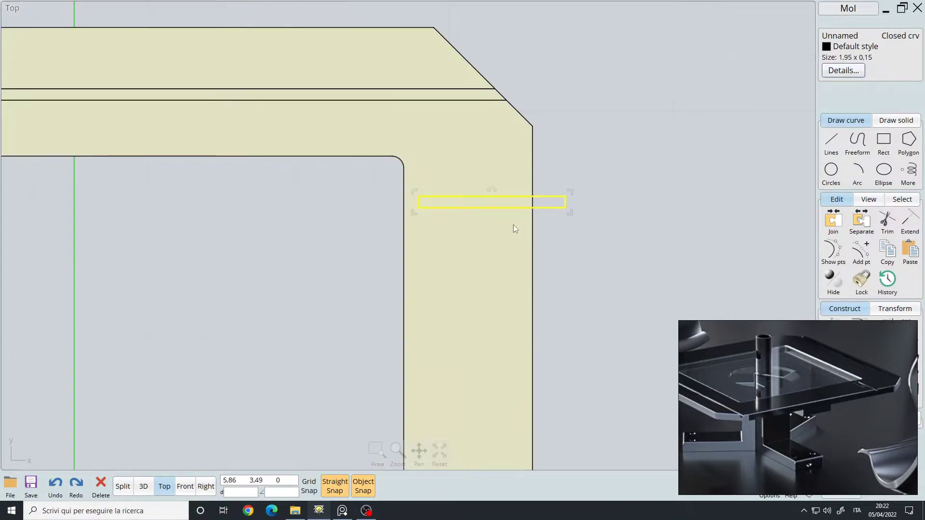
pyautogui.press('space')
pyautogui.press('space')
pyautogui.moveTo(610, 225); pyautogui.dragTo(453, 283, button='middle')
pyautogui.scroll(5, 420, 222)
pyautogui.moveTo(526, 329); pyautogui.dragTo(534, 302, button='right')
pyautogui.press('e')
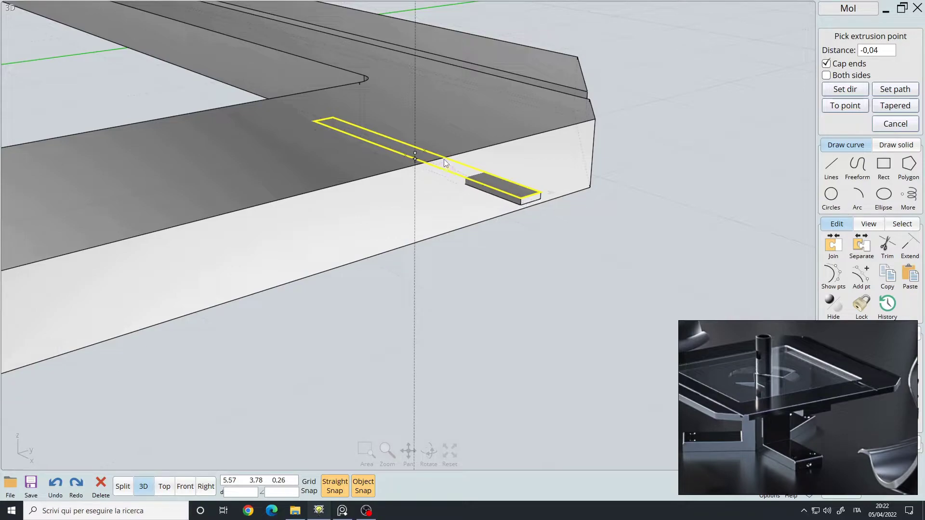
pyautogui.press('Escape')
pyautogui.click(494, 310)
# Move the short bar straight up by about 0.16 so it straddles the frame's top surface
pyautogui.scroll(3, 504, 224)
pyautogui.click(513, 247)
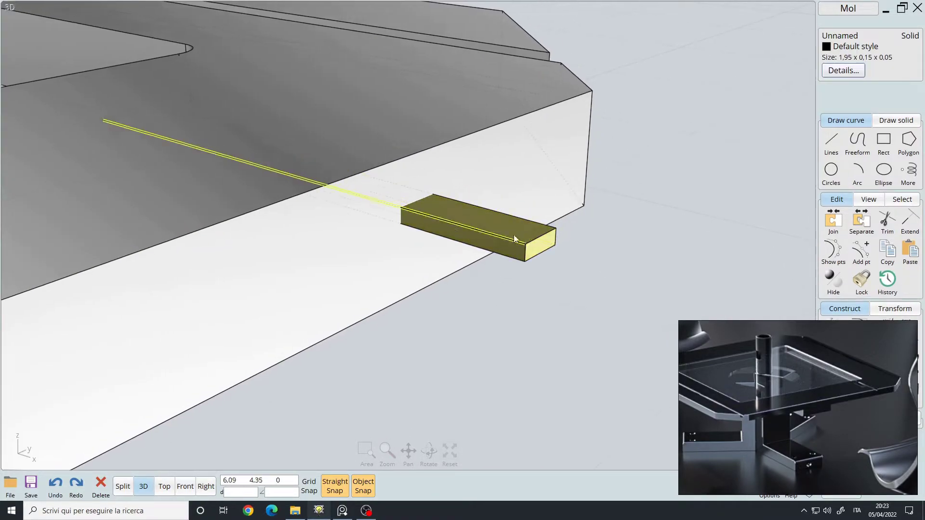
pyautogui.press('m')
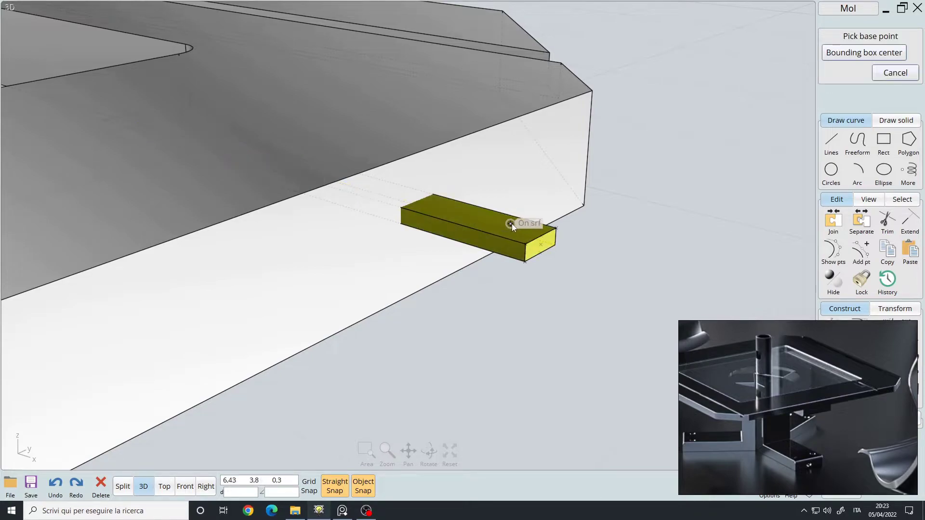
pyautogui.click(526, 245)
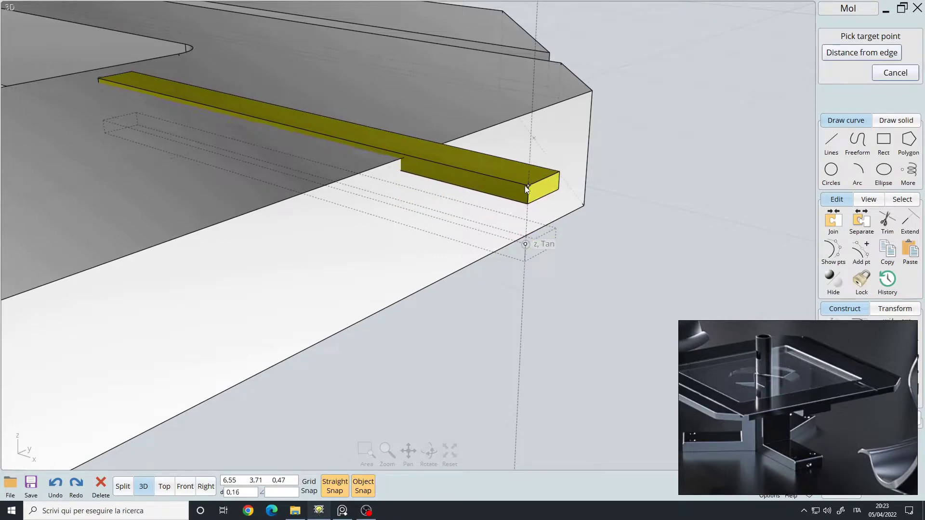
pyautogui.click(525, 186)
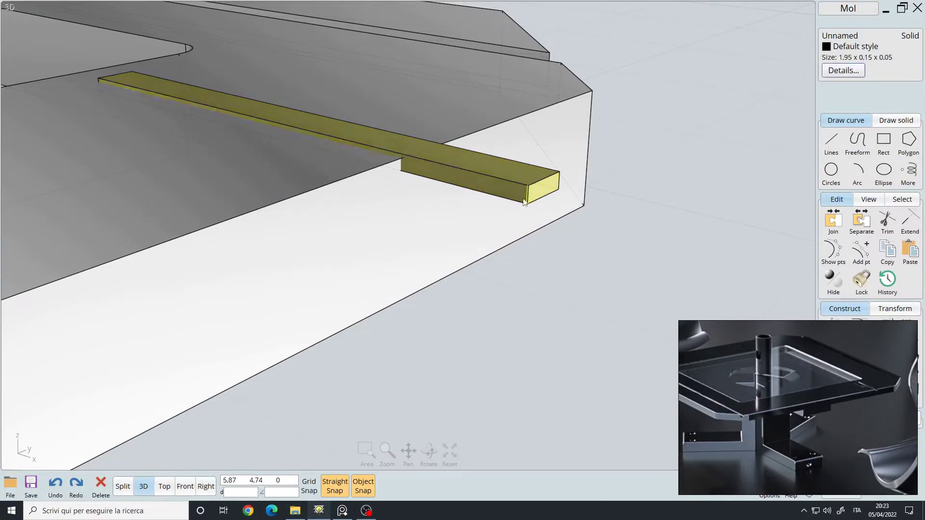
pyautogui.click(468, 352)
# Subtract the short bar from the tabletop frame to cut a shallow groove in its side
pyautogui.scroll(-4, 468, 351)
pyautogui.click(396, 326)
pyautogui.scroll(3, 441, 359)
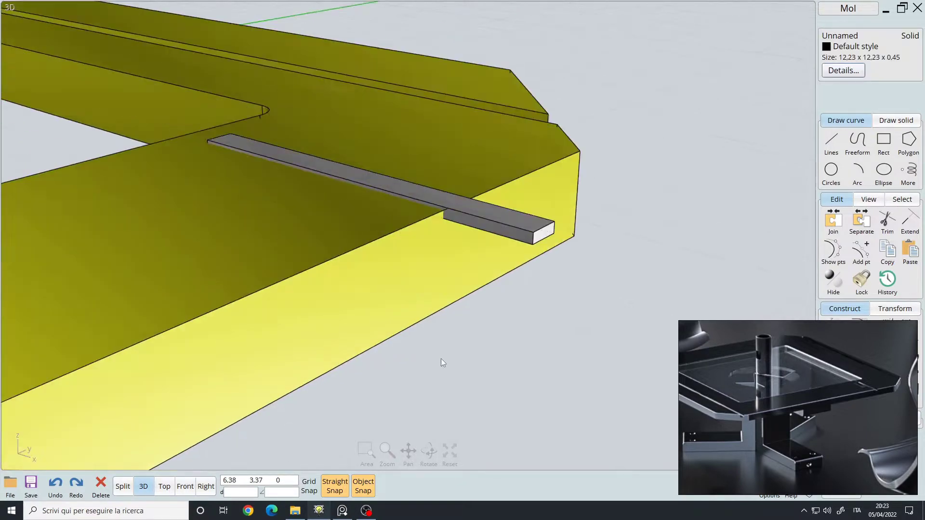
pyautogui.press('d')
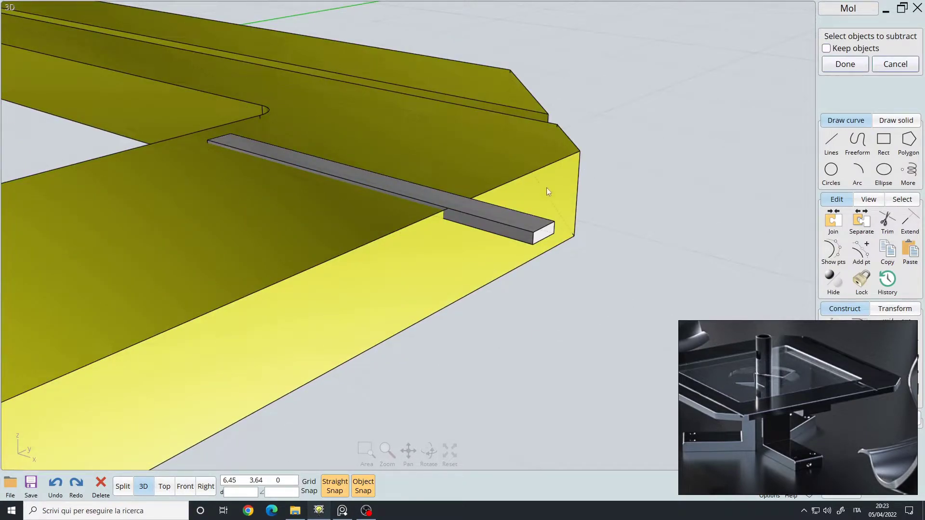
pyautogui.click(517, 215)
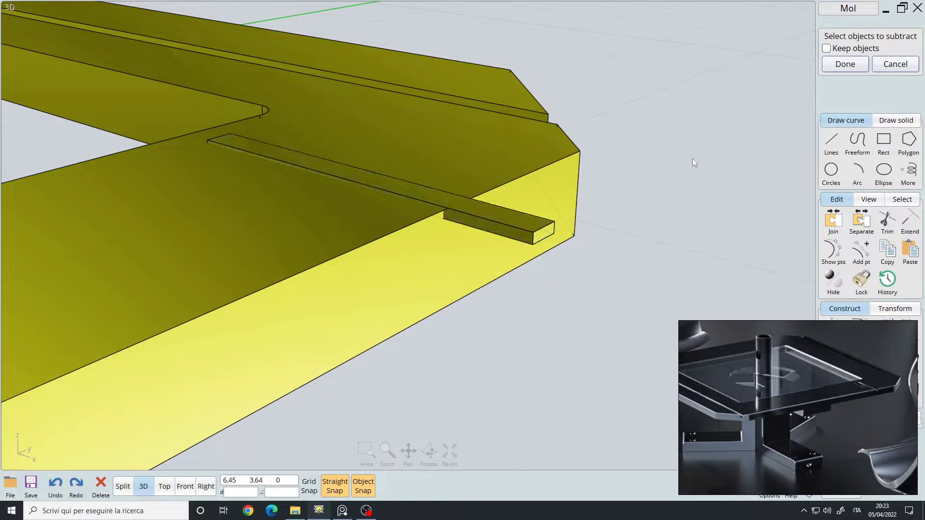
pyautogui.rightClick(686, 127)
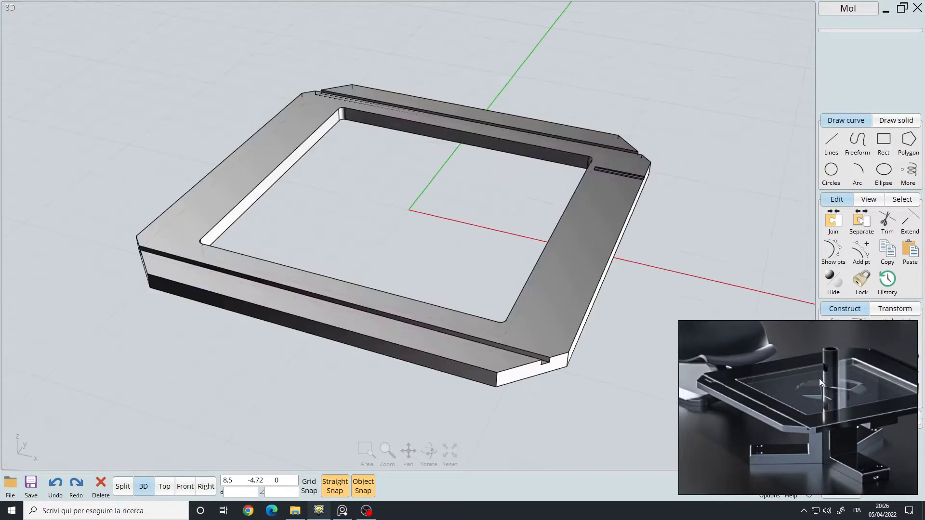
pyautogui.moveTo(451, 191); pyautogui.dragTo(431, 207, button='right')
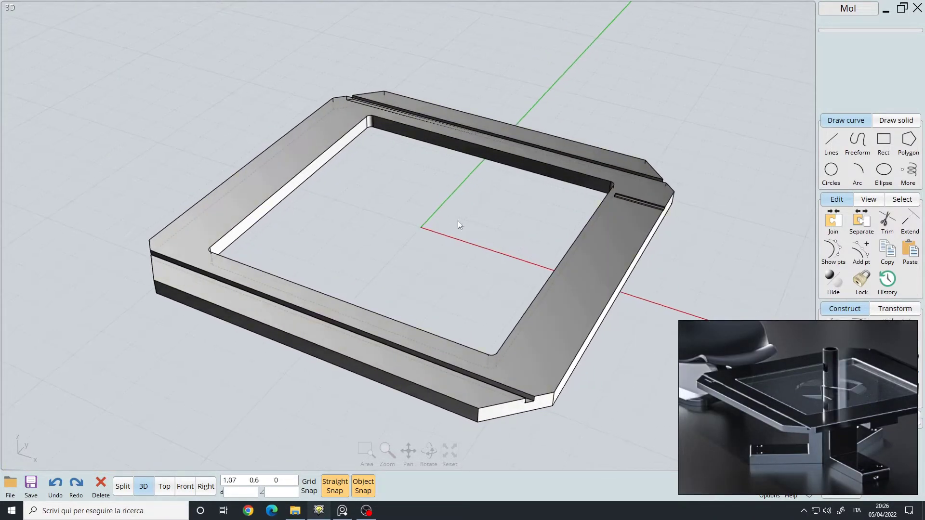
pyautogui.moveTo(441, 138); pyautogui.dragTo(323, 131, button='right')
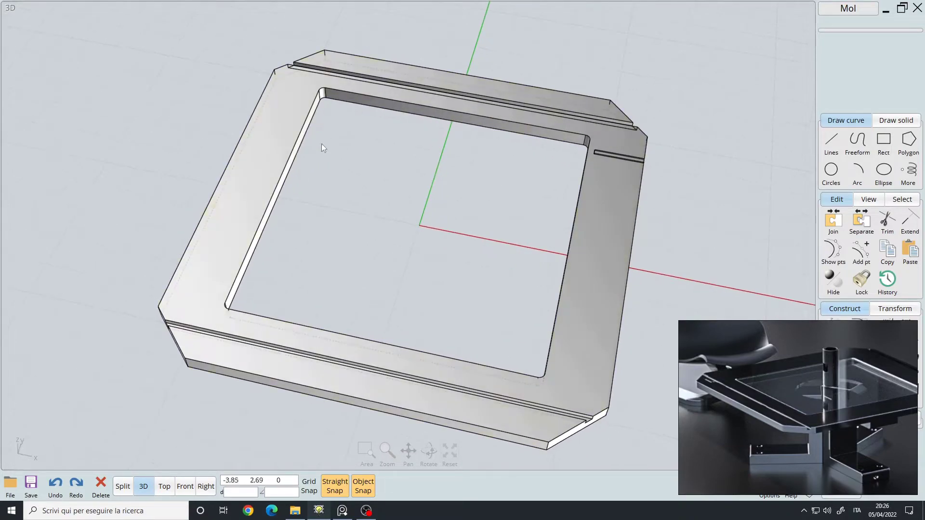
pyautogui.moveTo(481, 265); pyautogui.dragTo(463, 241, button='right')
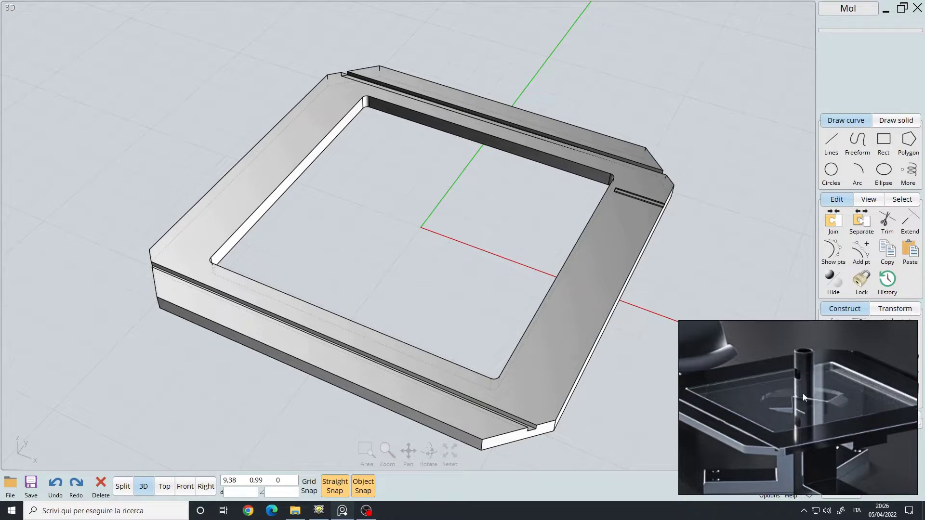
# Fill the bottom edge loop of the frame's inner opening with a planar surface
pyautogui.moveTo(391, 196); pyautogui.dragTo(423, 227, button='right')
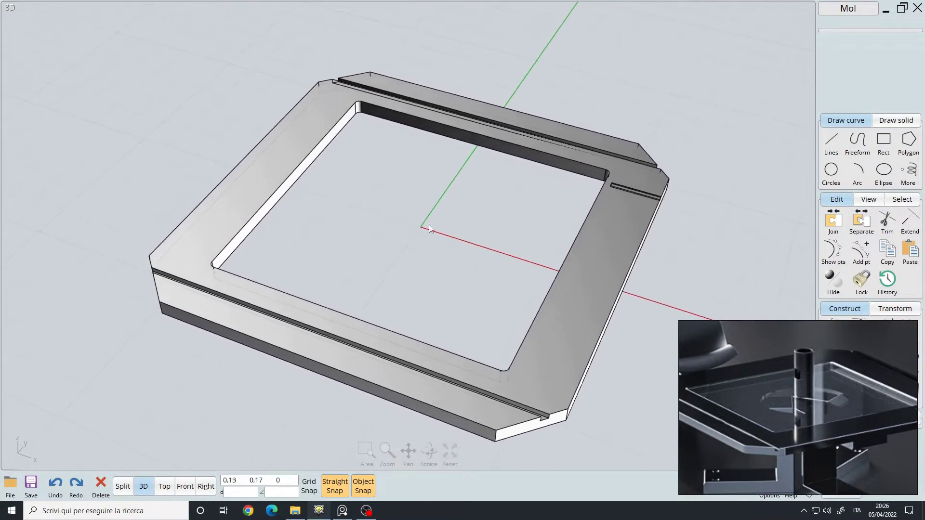
pyautogui.click(310, 131)
pyautogui.moveTo(390, 171); pyautogui.dragTo(439, 161, button='right')
pyautogui.scroll(5, 316, 129)
pyautogui.click(316, 129)
pyautogui.moveTo(337, 175); pyautogui.dragTo(423, 151, button='right')
pyautogui.click(423, 151)
pyautogui.moveTo(444, 301); pyautogui.dragTo(442, 300, button='right')
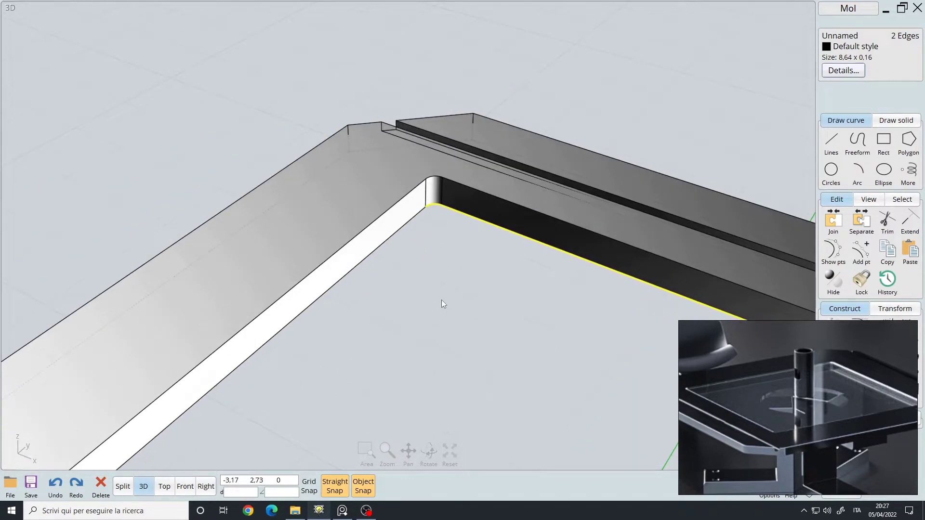
pyautogui.press('c')
pyautogui.moveTo(442, 300); pyautogui.dragTo(415, 238, button='middle')
pyautogui.scroll(-4, 416, 238)
pyautogui.moveTo(415, 238)
pyautogui.mouseDown(button='right')
pyautogui.moveTo(256, 251)
pyautogui.moveTo(433, 260)
pyautogui.moveTo(409, 237)
pyautogui.mouseUp(button='right')
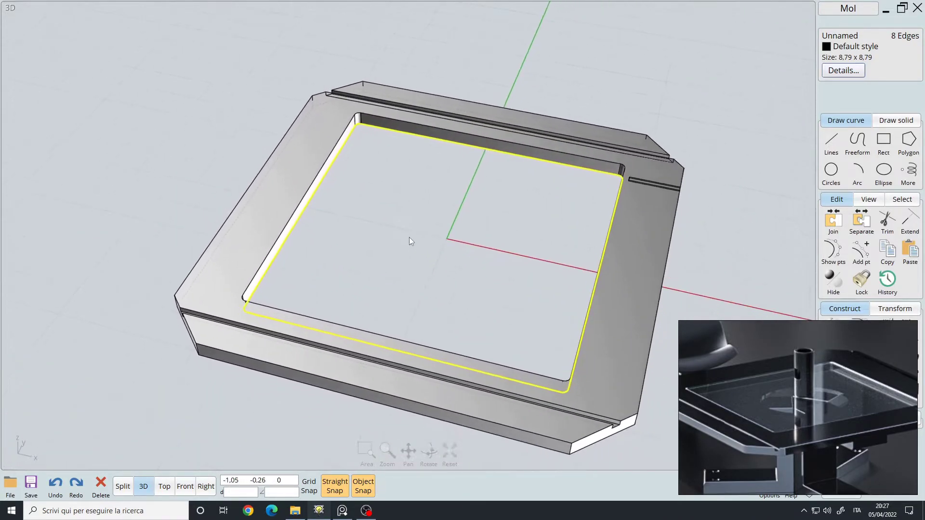
pyautogui.scroll(2, 409, 238)
pyautogui.press('p')
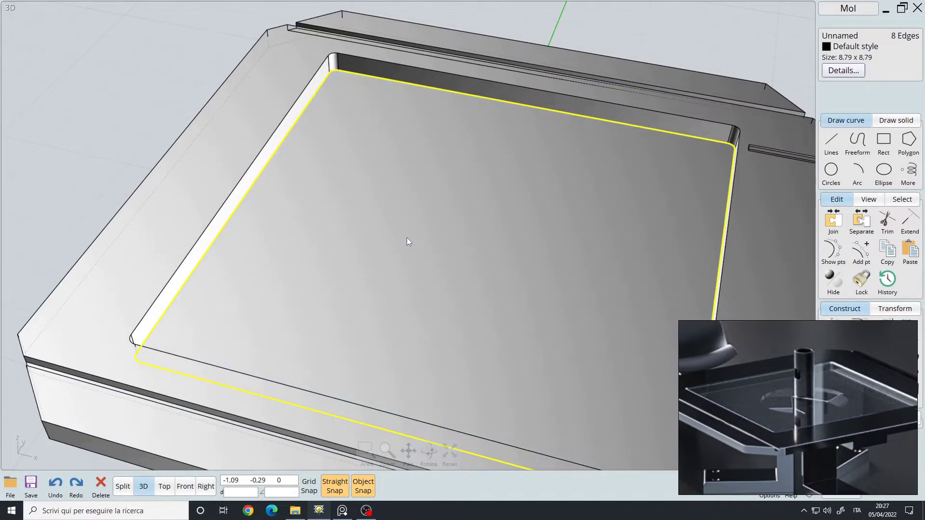
pyautogui.scroll(-3, 447, 202)
pyautogui.moveTo(469, 221); pyautogui.dragTo(386, 187, button='right')
pyautogui.scroll(3, 441, 220)
pyautogui.click(220, 39)
# Cap the top edge loop of the frame's inner opening with a second planar surface
pyautogui.moveTo(371, 98); pyautogui.dragTo(405, 165, button='middle')
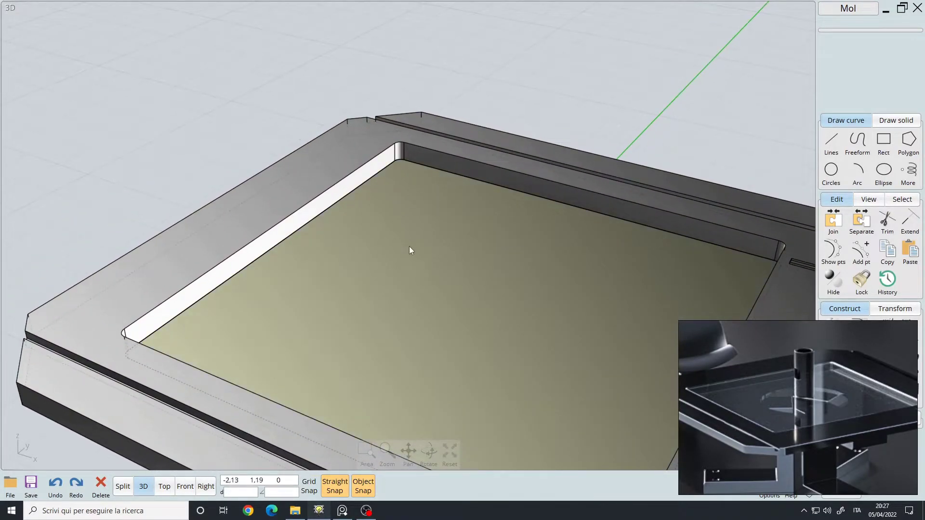
pyautogui.scroll(3, 402, 188)
pyautogui.click(433, 140)
pyautogui.click(426, 128)
pyautogui.click(392, 120)
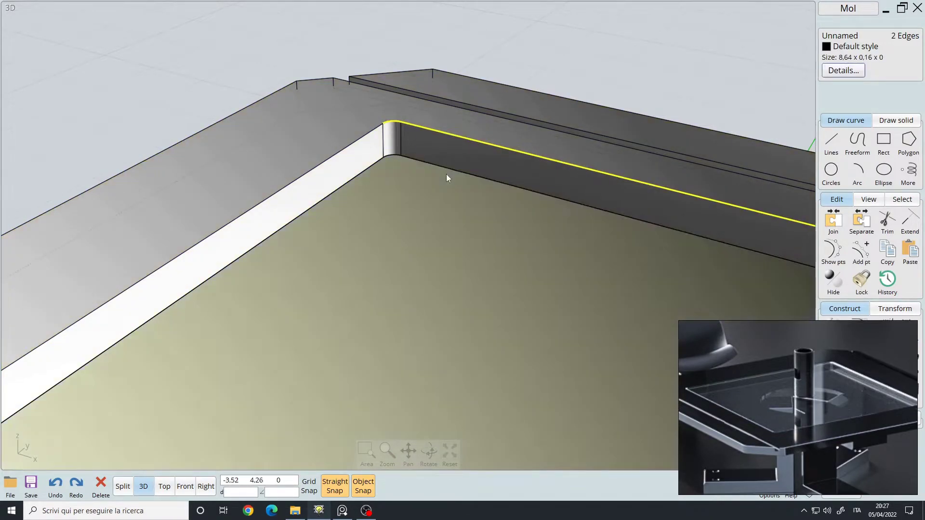
pyautogui.press('c')
pyautogui.scroll(-3, 405, 223)
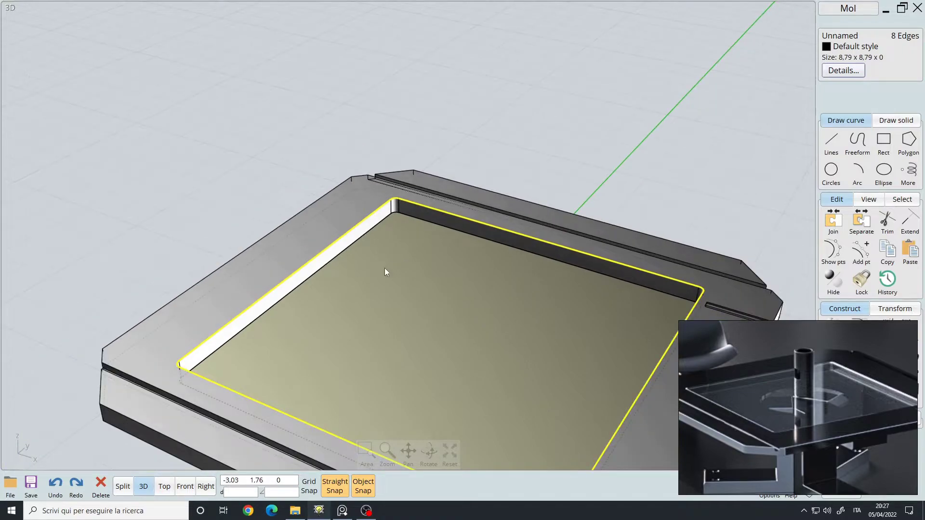
pyautogui.click(201, 189)
pyautogui.moveTo(395, 294); pyautogui.dragTo(386, 186, button='middle')
pyautogui.moveTo(386, 186); pyautogui.dragTo(438, 183, button='right')
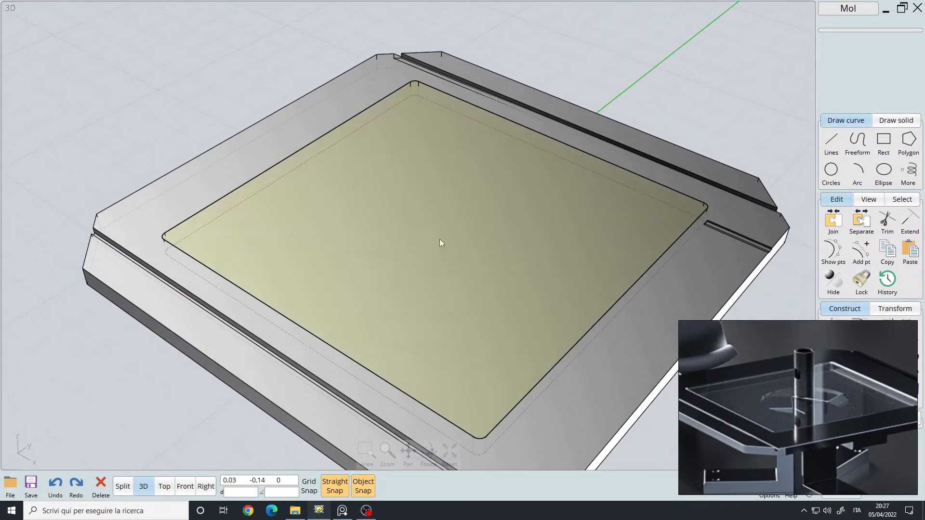
# Select the top and bottom surfaces in the opening and assign them the Cyan style in the scene browser
pyautogui.scroll(-3, 401, 227)
pyautogui.moveTo(401, 227); pyautogui.dragTo(612, 204, button='right')
pyautogui.scroll(2, 508, 180)
pyautogui.click(545, 202)
pyautogui.click(850, 491)
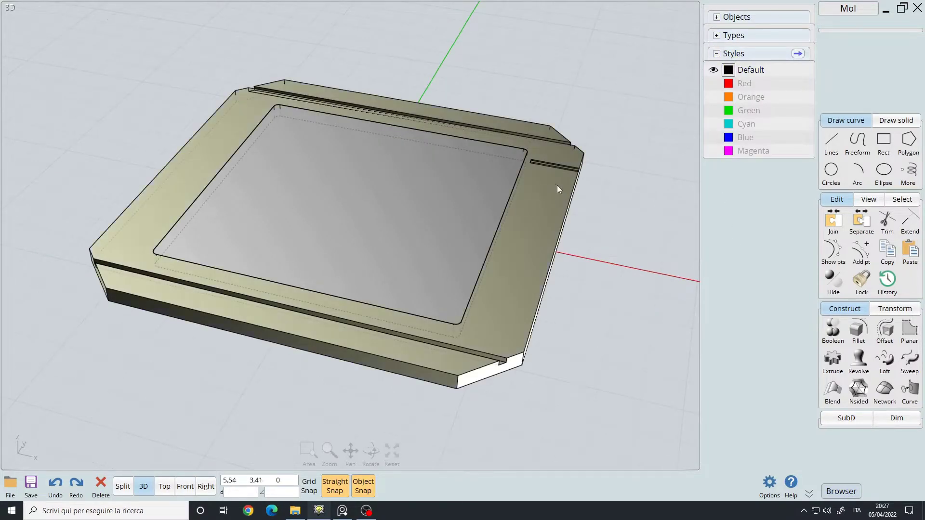
pyautogui.click(384, 207)
pyautogui.moveTo(384, 206); pyautogui.dragTo(421, 256, button='right')
pyautogui.click(390, 219)
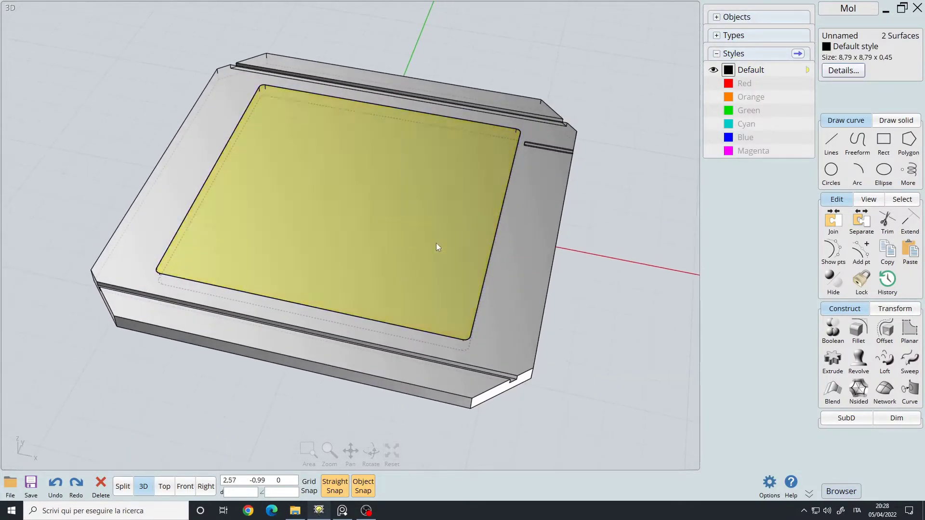
pyautogui.click(730, 126)
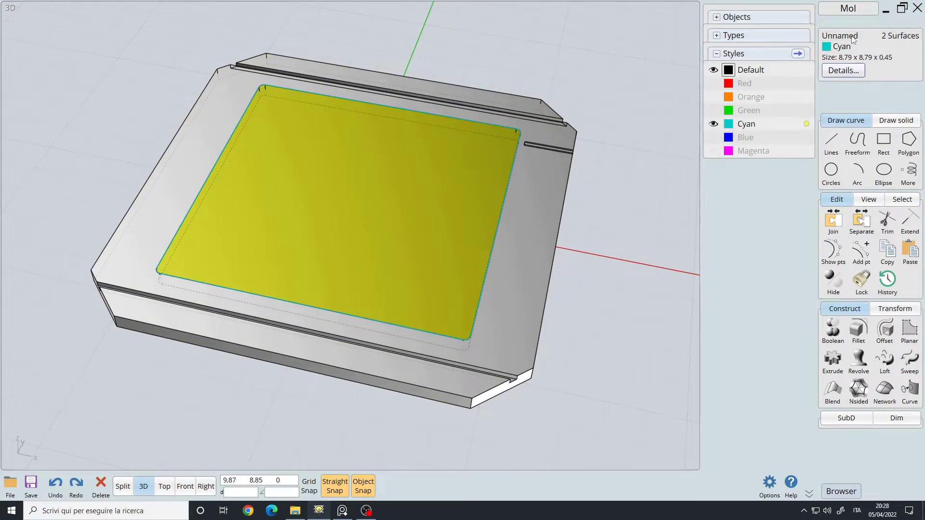
# Name the two cyan surfaces Glass and test hiding and showing them as an object
pyautogui.click(854, 38)
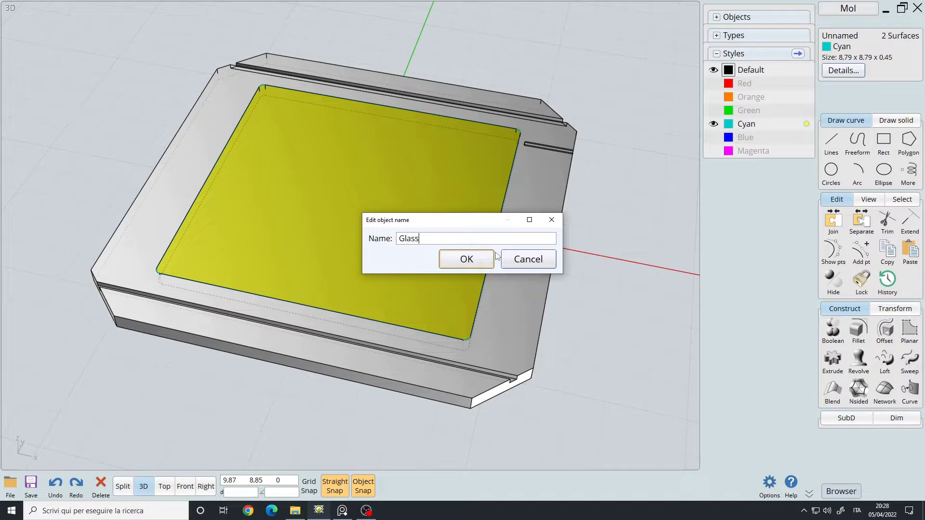
pyautogui.press('Return')
pyautogui.click(714, 33)
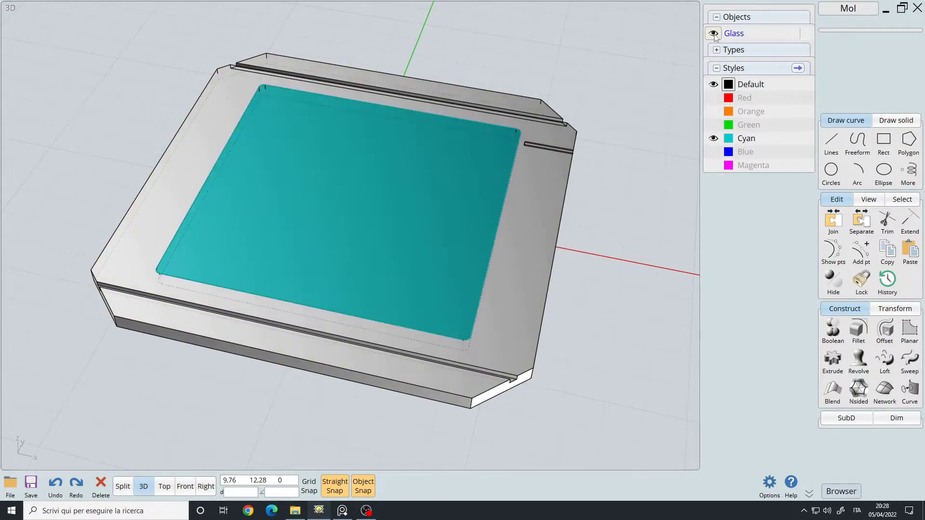
pyautogui.click(715, 35)
pyautogui.click(715, 35)
# Select the grooved frame solid and name it Table_Top
pyautogui.click(532, 196)
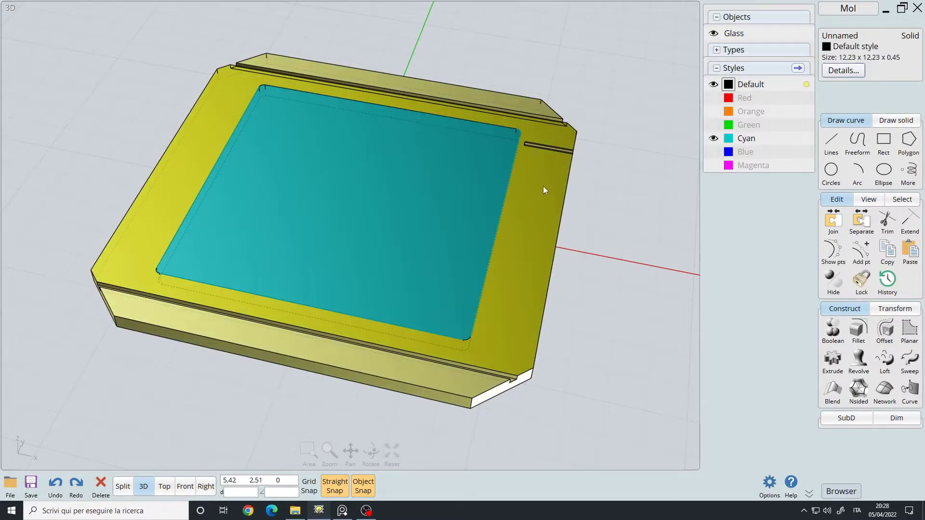
pyautogui.click(840, 36)
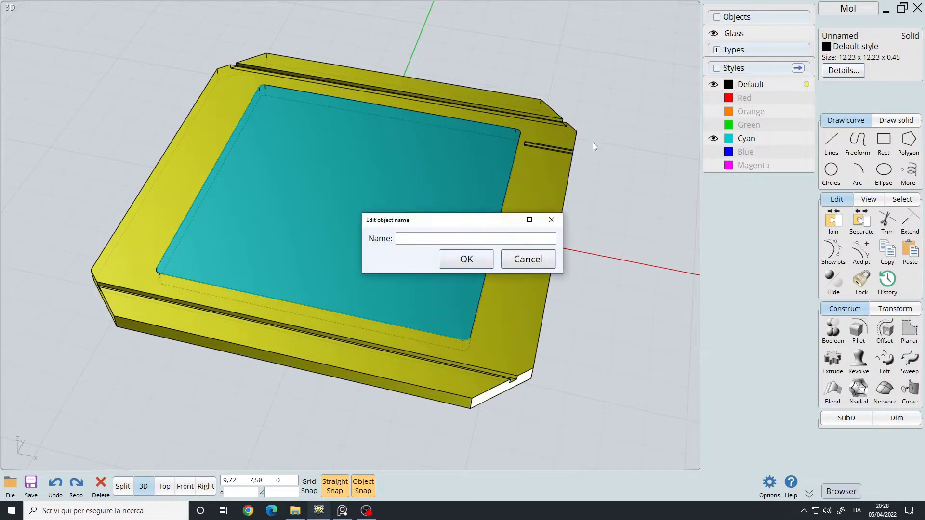
pyautogui.write('Table_top')
pyautogui.press('BackSpace')
pyautogui.press('BackSpace')
pyautogui.press('BackSpace')
pyautogui.write('Top')
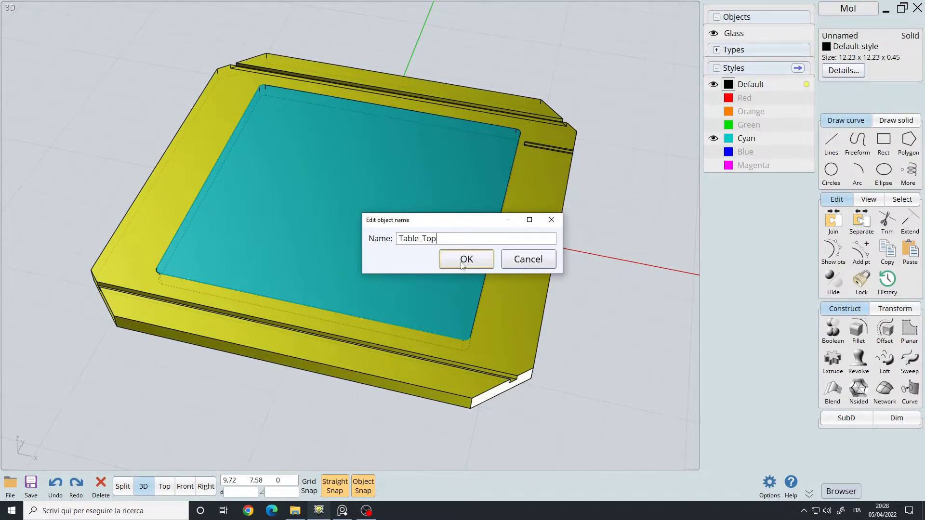
pyautogui.click(471, 263)
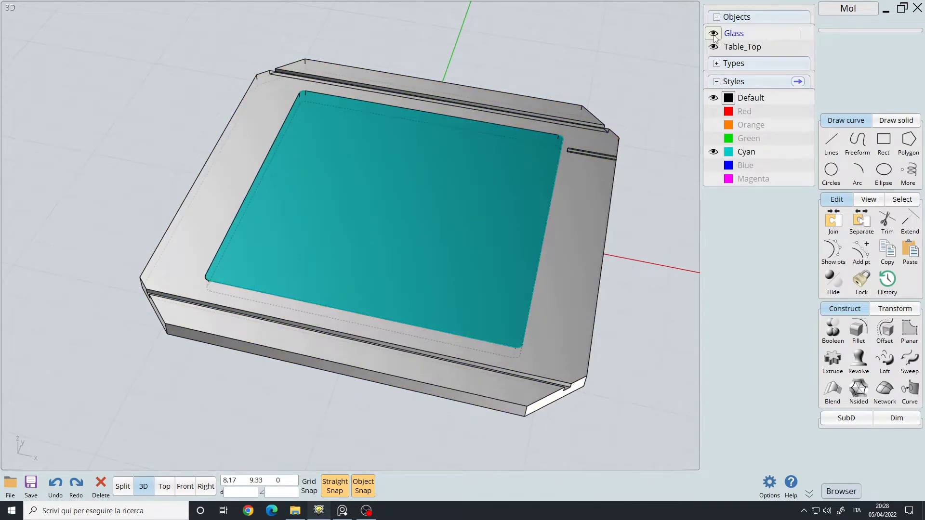
# Hide the Glass object and fillet the Table_Top solid's edges with a circular radius of 0.01
pyautogui.click(715, 35)
pyautogui.click(392, 451)
pyautogui.moveTo(181, 85); pyautogui.dragTo(545, 360)
pyautogui.moveTo(415, 245); pyautogui.dragTo(230, 379, button='right')
pyautogui.scroll(5, 392, 209)
pyautogui.rightClick(408, 196)
pyautogui.moveTo(221, 124); pyautogui.dragTo(388, 211, button='middle')
pyautogui.scroll(4, 351, 274)
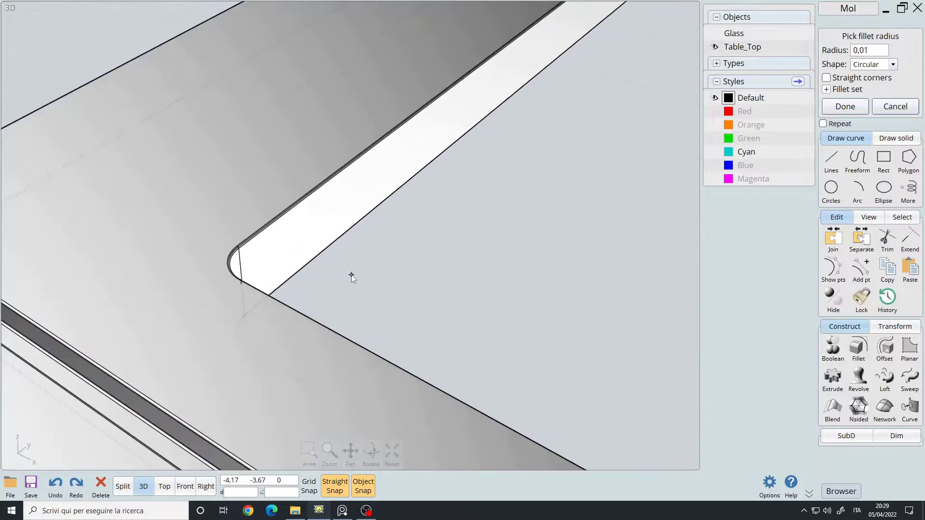
# Examine the fillet preview around the frame's opening, grooves and chamfered corners
pyautogui.scroll(-6, 351, 274)
pyautogui.moveTo(226, 320); pyautogui.dragTo(483, 310, button='right')
pyautogui.scroll(3, 355, 314)
pyautogui.moveTo(354, 314); pyautogui.dragTo(280, 315, button='middle')
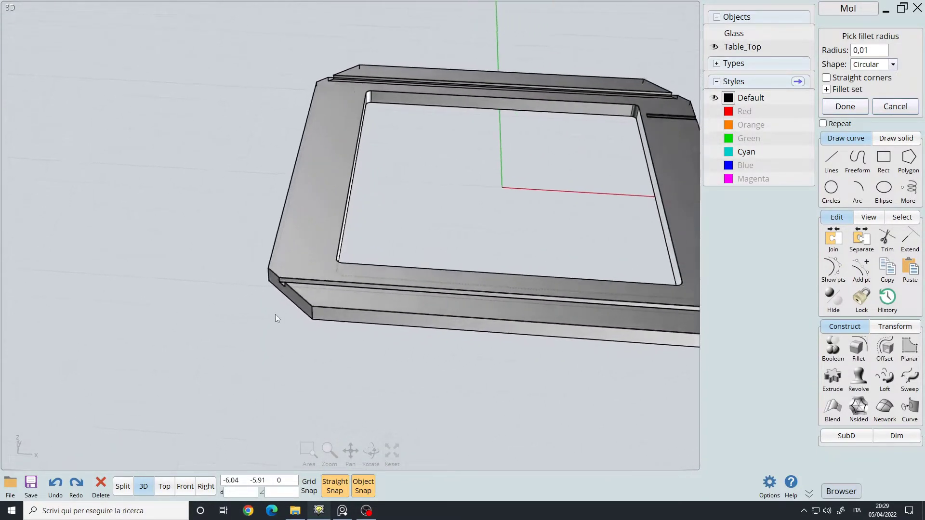
pyautogui.scroll(5, 366, 205)
pyautogui.moveTo(366, 205); pyautogui.dragTo(387, 218, button='right')
pyautogui.moveTo(387, 218); pyautogui.dragTo(397, 209, button='middle')
pyautogui.scroll(-4, 397, 209)
pyautogui.moveTo(457, 205); pyautogui.dragTo(427, 120, button='right')
pyautogui.scroll(4, 378, 221)
pyautogui.scroll(-5, 427, 206)
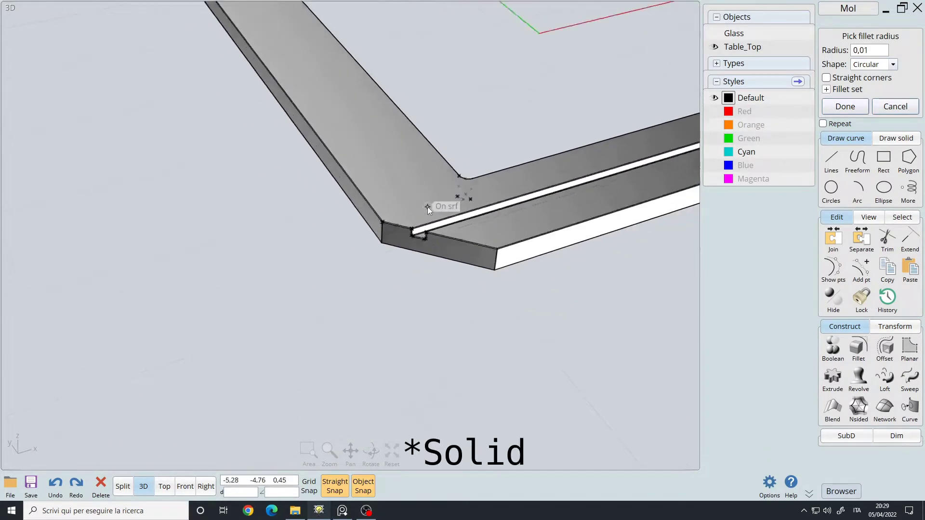
pyautogui.moveTo(475, 159); pyautogui.dragTo(414, 227, button='right')
# Accept the fillet on the Table_Top solid and show the Glass object again
pyautogui.click(844, 107)
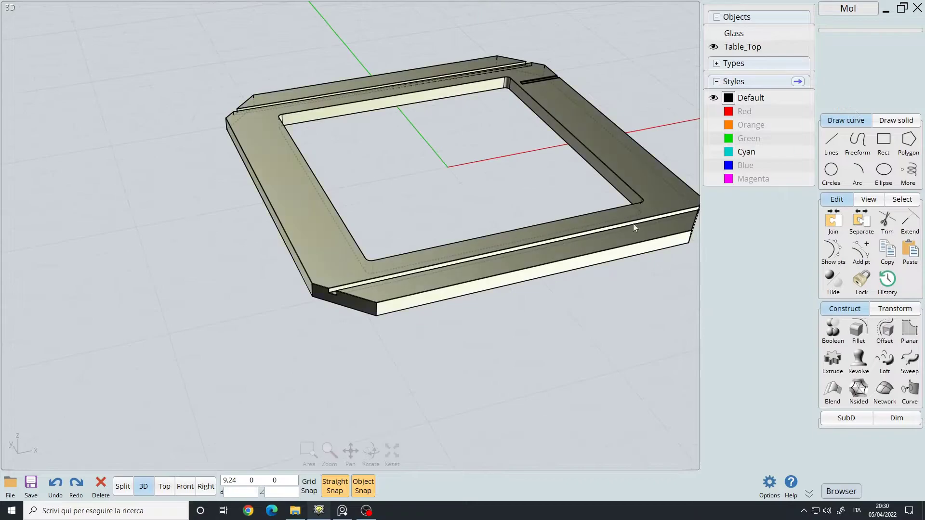
pyautogui.moveTo(411, 362); pyautogui.dragTo(333, 346, button='right')
pyautogui.click(713, 37)
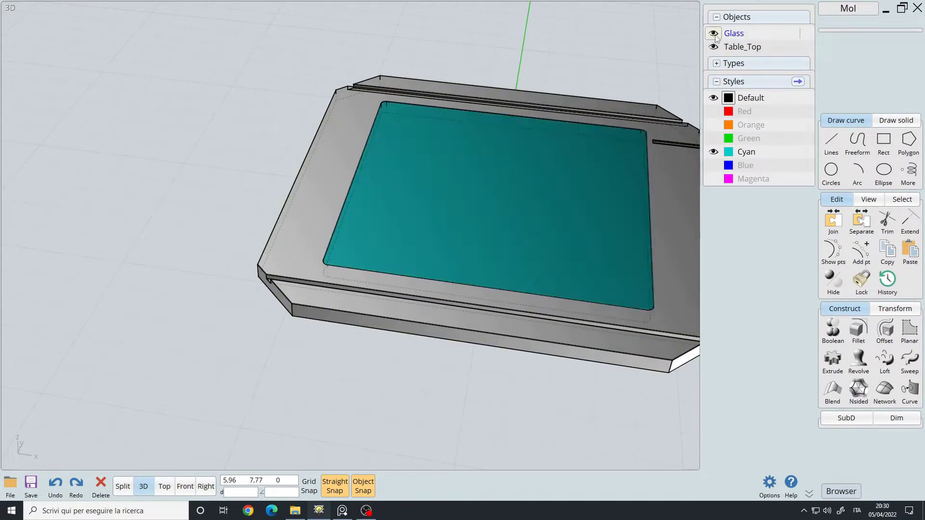
pyautogui.moveTo(413, 233); pyautogui.dragTo(363, 232, button='right')
pyautogui.scroll(-3, 351, 230)
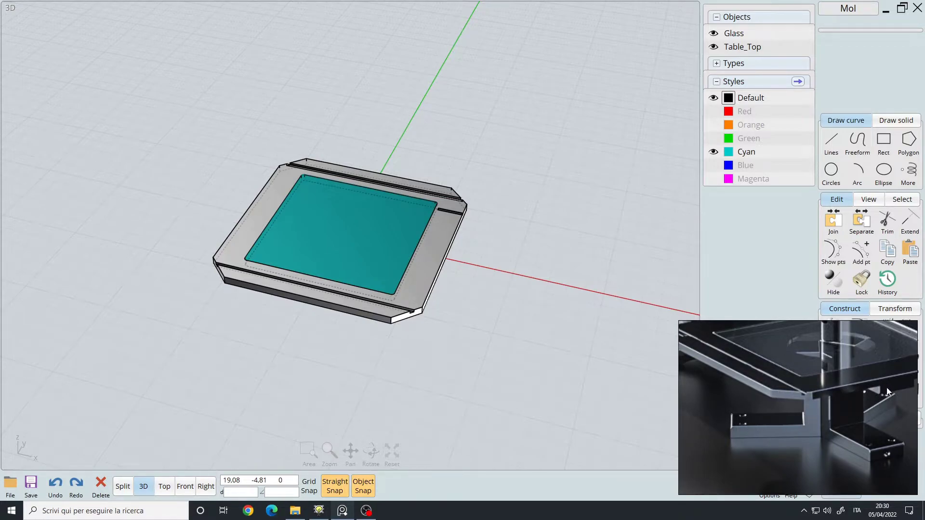
# In the Right view, hide the Glass and Table_Top objects to clear the space for a new leg polyline
pyautogui.click(123, 487)
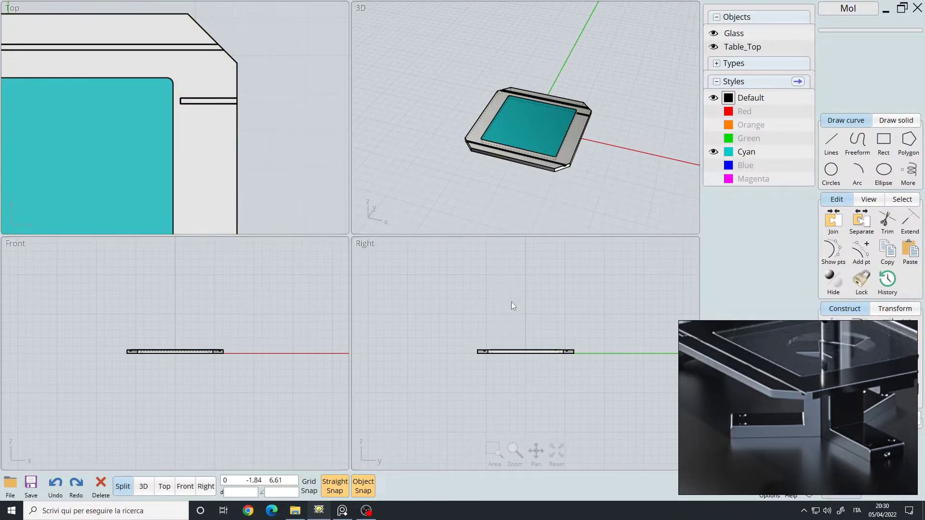
pyautogui.scroll(-4, 273, 111)
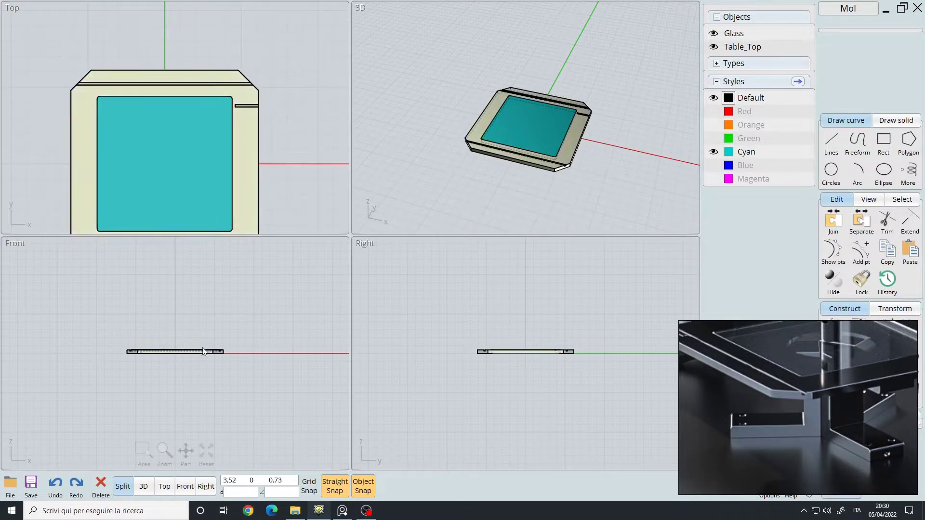
pyautogui.click(205, 486)
pyautogui.moveTo(517, 286); pyautogui.dragTo(227, 273, button='right')
pyautogui.moveTo(475, 201); pyautogui.dragTo(462, 245, button='right')
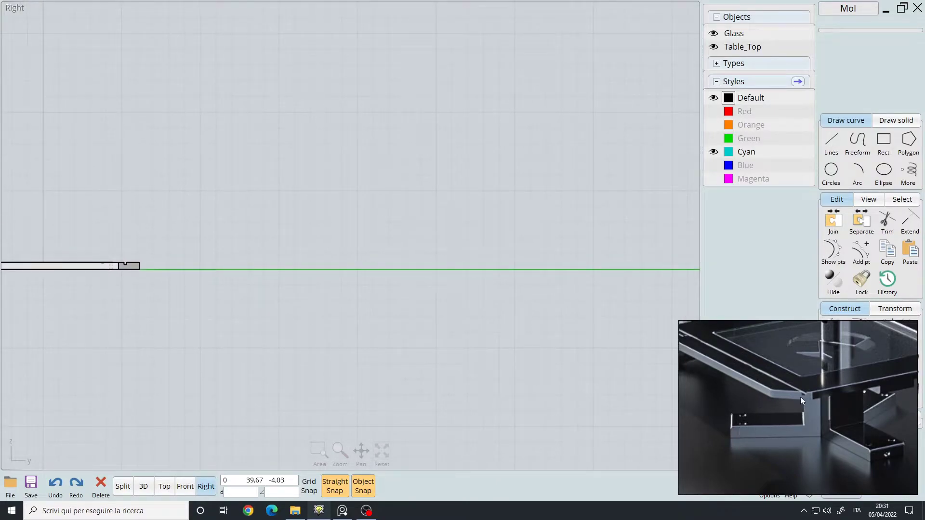
pyautogui.press('p')
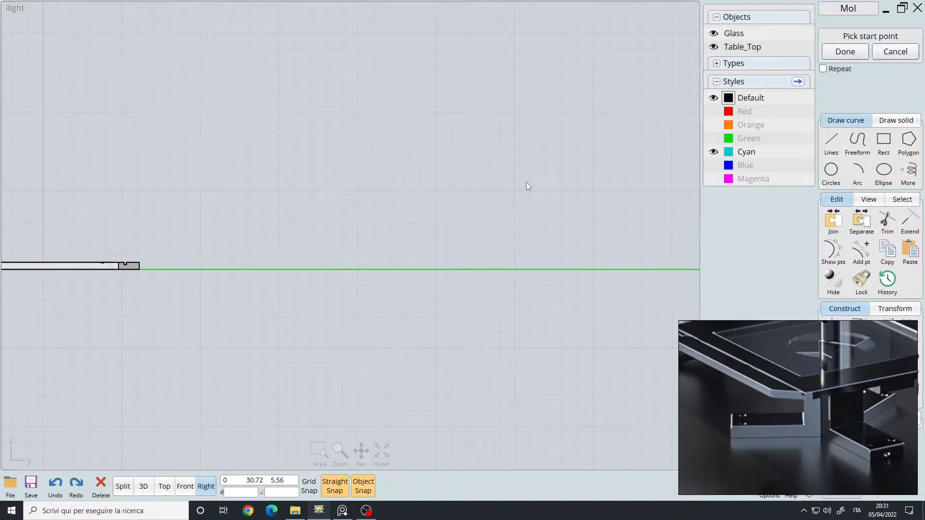
pyautogui.moveTo(372, 279); pyautogui.dragTo(610, 283, button='right')
pyautogui.click(714, 34)
pyautogui.click(715, 46)
pyautogui.moveTo(320, 247); pyautogui.dragTo(392, 237, button='right')
pyautogui.scroll(3, 391, 236)
pyautogui.moveTo(337, 288); pyautogui.dragTo(365, 251, button='right')
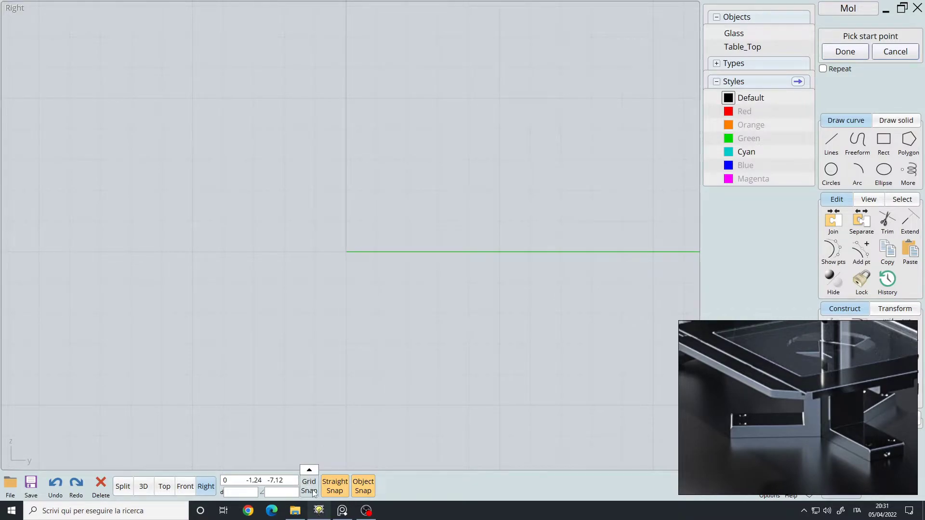
# With grid snap on, draw an open three-segment polyline from Y -5 to the origin, up 5, and back 5 to Y -5
pyautogui.click(193, 252)
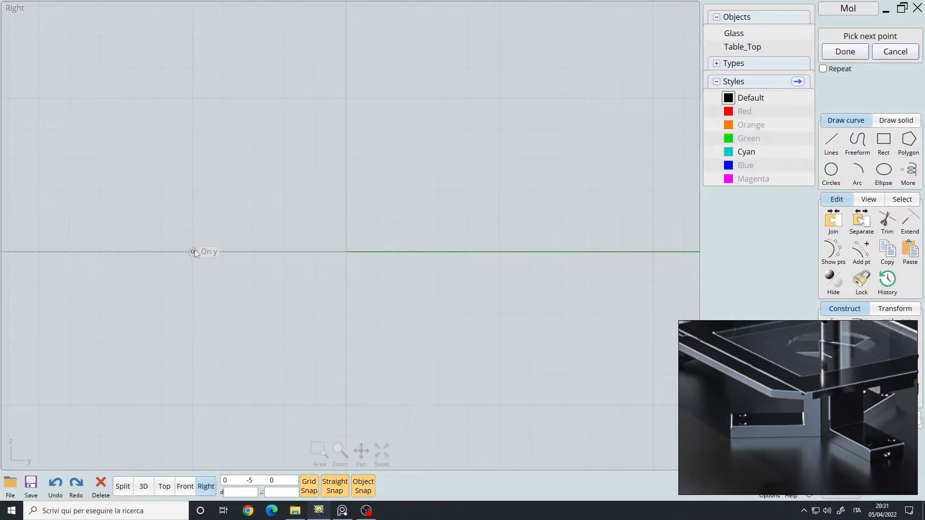
pyautogui.click(346, 252)
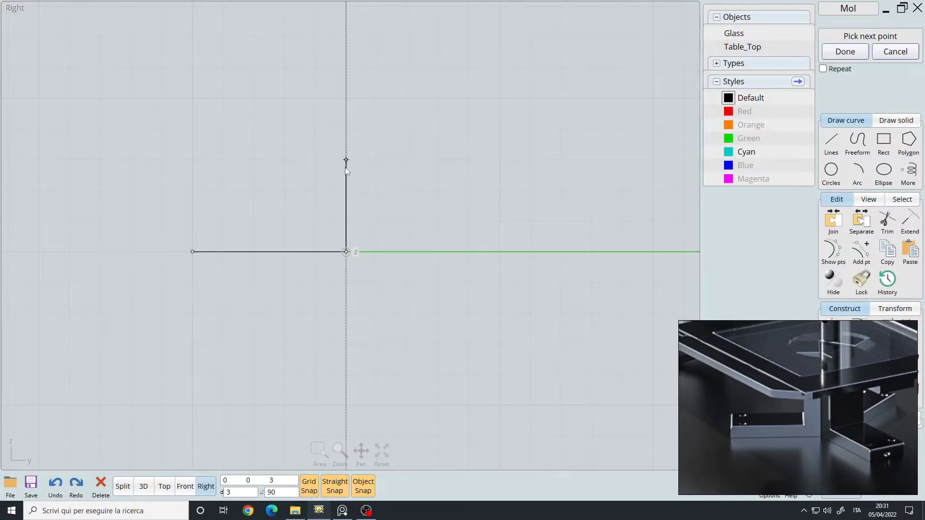
pyautogui.scroll(-2, 346, 167)
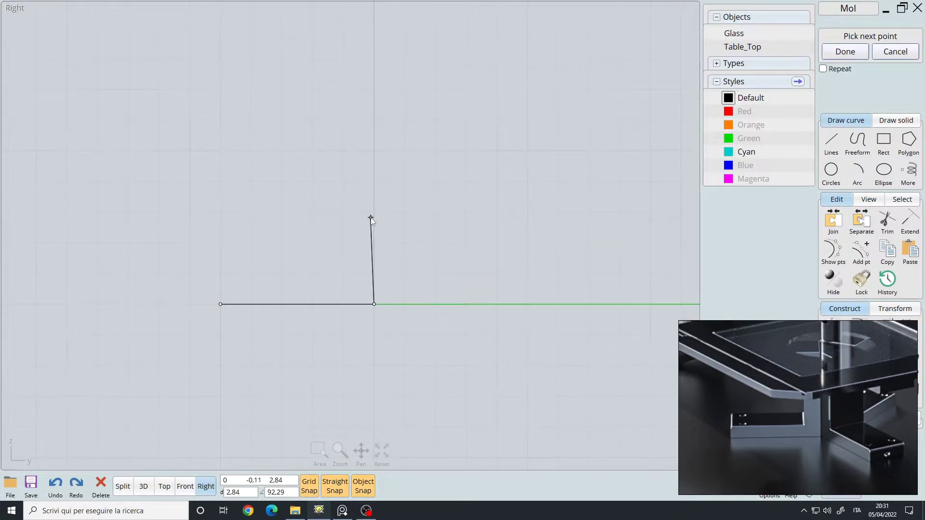
pyautogui.click(373, 175)
pyautogui.click(276, 175)
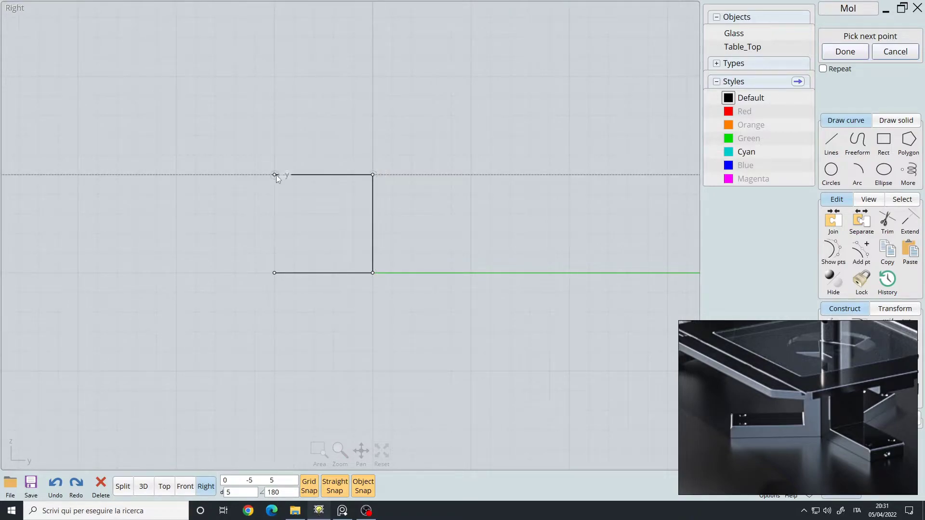
pyautogui.moveTo(253, 213); pyautogui.dragTo(341, 234, button='middle')
pyautogui.rightClick(306, 224)
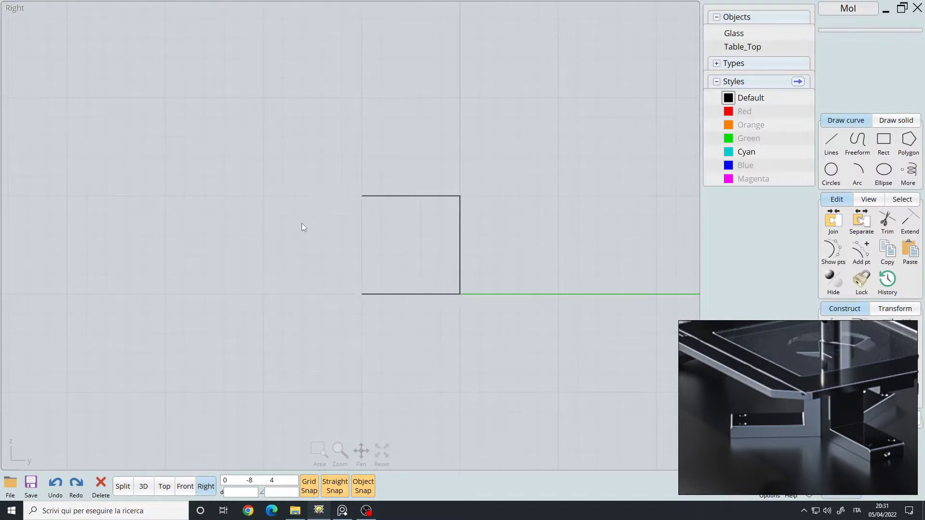
# Show the leg polyline's control points and extend both open ends outward by one grid unit
pyautogui.moveTo(309, 260); pyautogui.dragTo(339, 242, button='middle')
pyautogui.scroll(1, 420, 239)
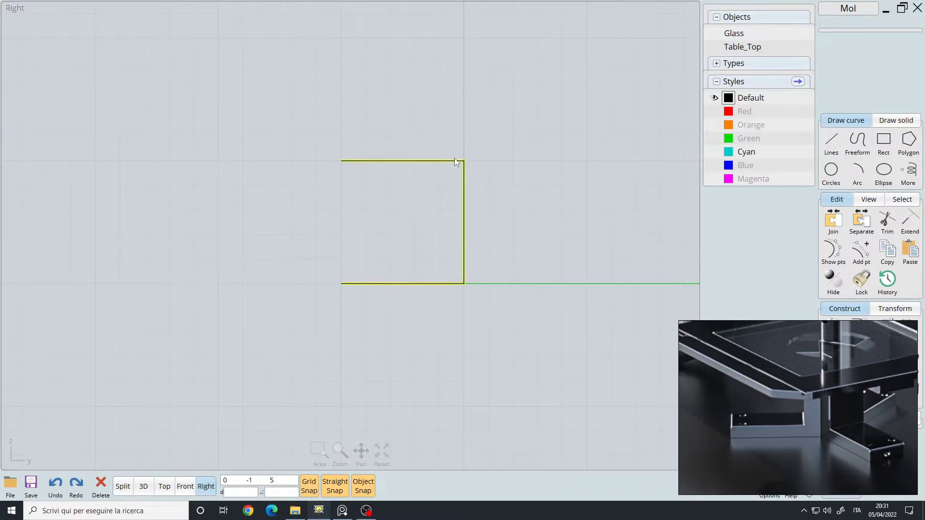
pyautogui.click(441, 160)
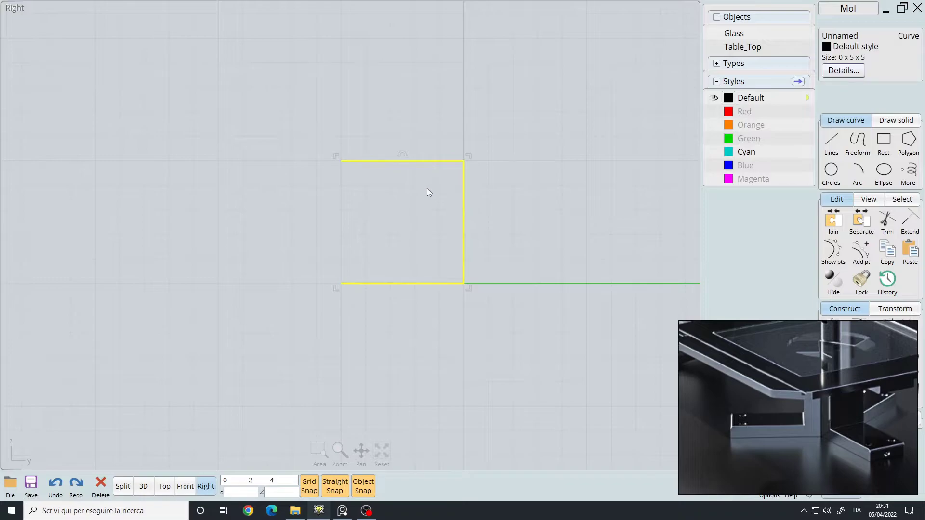
pyautogui.press('p')
pyautogui.moveTo(282, 104); pyautogui.dragTo(367, 332)
pyautogui.moveTo(340, 284); pyautogui.dragTo(311, 284)
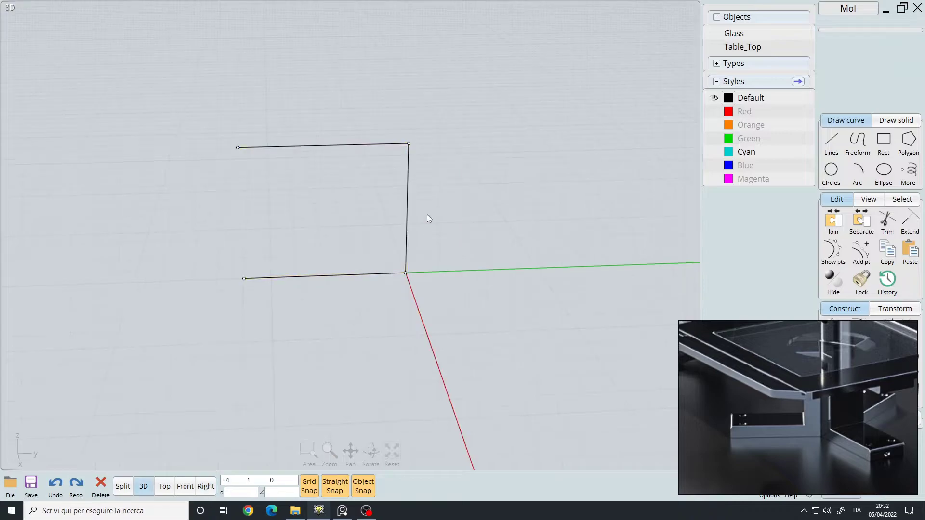
# Lower the polyline's upper corner point and upper open end to reduce its height to 4 units
pyautogui.moveTo(442, 103); pyautogui.dragTo(397, 166)
pyautogui.moveTo(475, 162); pyautogui.dragTo(434, 140, button='right')
pyautogui.moveTo(406, 140); pyautogui.dragTo(406, 175)
pyautogui.click(241, 138)
pyautogui.moveTo(240, 139); pyautogui.dragTo(242, 166)
pyautogui.press('Escape')
# Move both open end points back inward so the polyline's depth is 5 units, and finish point editing
pyautogui.moveTo(331, 217); pyautogui.dragTo(322, 227, button='right')
pyautogui.moveTo(181, 129); pyautogui.dragTo(270, 302)
pyautogui.moveTo(242, 168); pyautogui.dragTo(259, 170)
pyautogui.click(214, 240)
pyautogui.moveTo(214, 241); pyautogui.dragTo(391, 198, button='right')
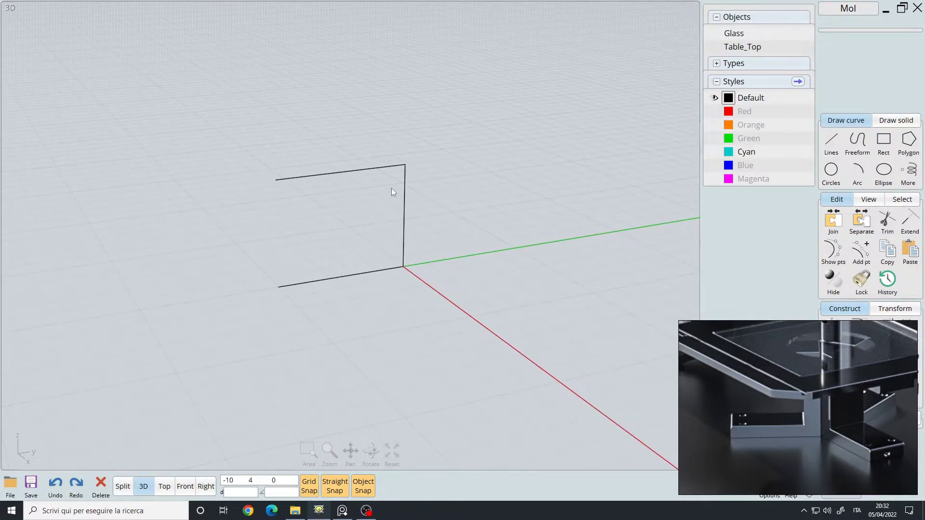
# Extrude the C-shaped polyline 2 units along the X axis into an open surface
pyautogui.moveTo(316, 234); pyautogui.dragTo(445, 249, button='right')
pyautogui.click(386, 170)
pyautogui.scroll(2, 398, 251)
pyautogui.moveTo(377, 279); pyautogui.dragTo(370, 263, button='middle')
pyautogui.press('e')
pyautogui.moveTo(370, 262); pyautogui.dragTo(428, 328, button='right')
pyautogui.click(384, 261)
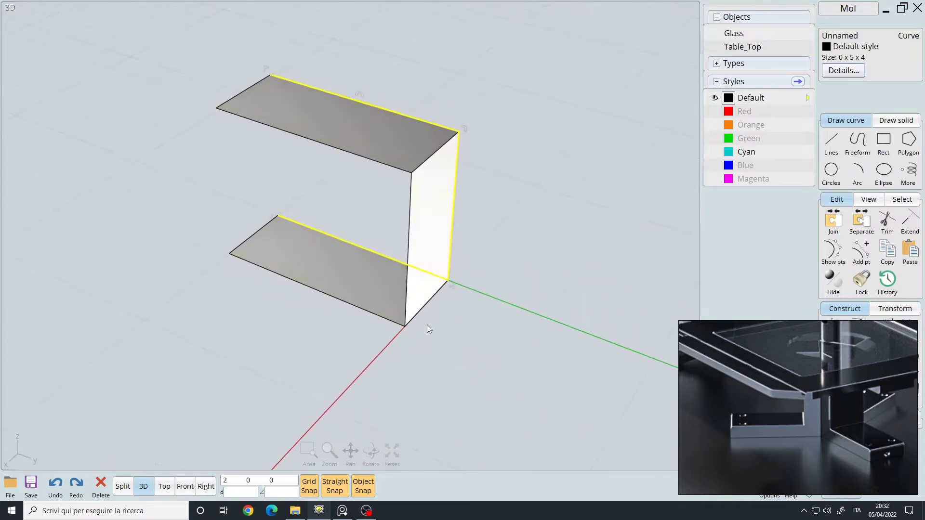
pyautogui.moveTo(328, 285); pyautogui.dragTo(448, 209, button='right')
pyautogui.click(523, 223)
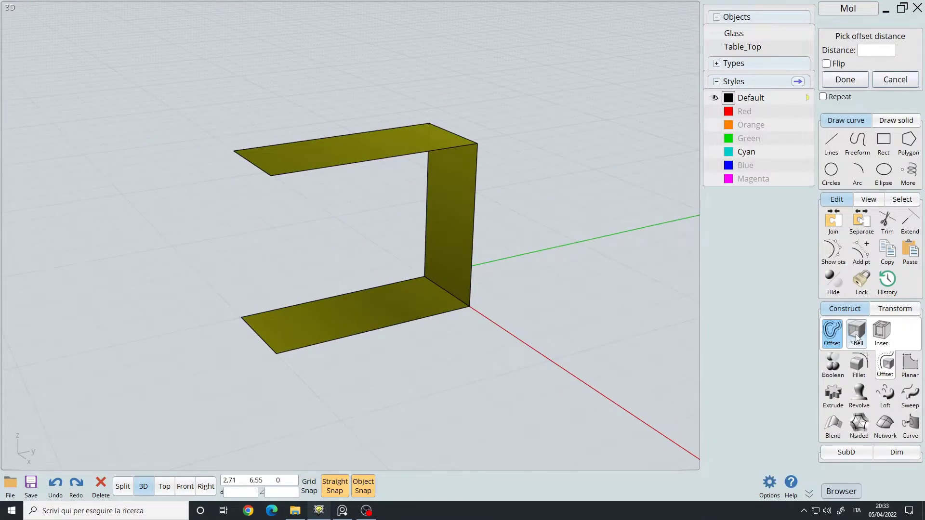
# Shell the C-shaped surface with the direction set to Centerline, roughing out a thickness of about 0,77
pyautogui.click(856, 332)
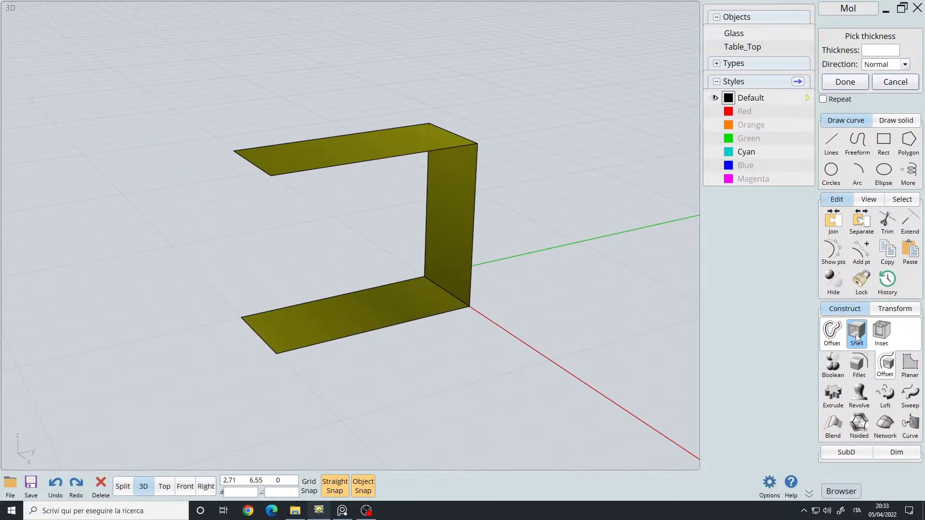
pyautogui.click(506, 288)
pyautogui.moveTo(583, 287); pyautogui.dragTo(506, 247, button='right')
pyautogui.click(513, 283)
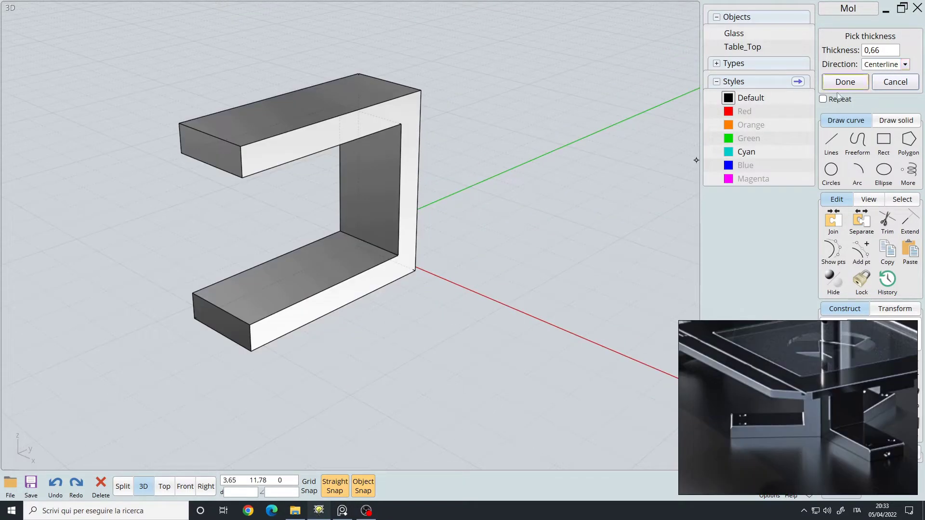
pyautogui.moveTo(377, 227); pyautogui.dragTo(427, 190, button='right')
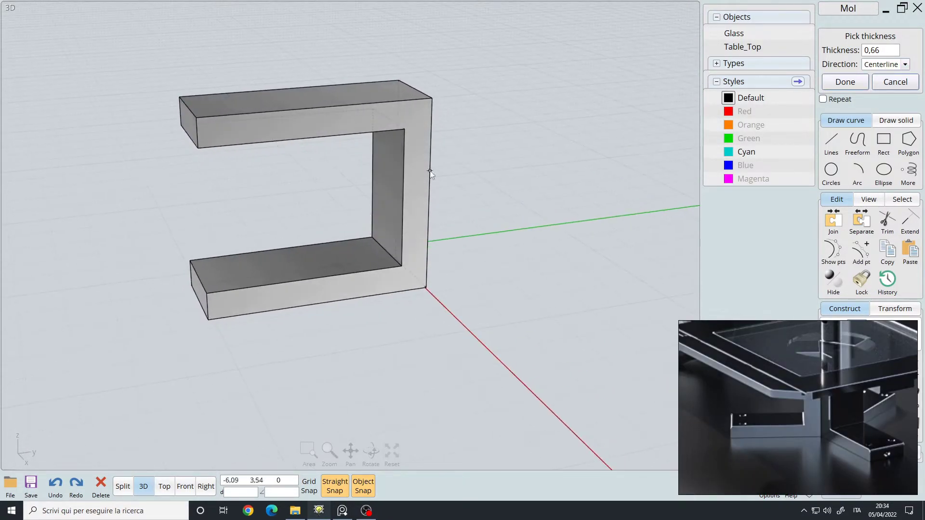
pyautogui.moveTo(537, 235); pyautogui.dragTo(478, 321, button='right')
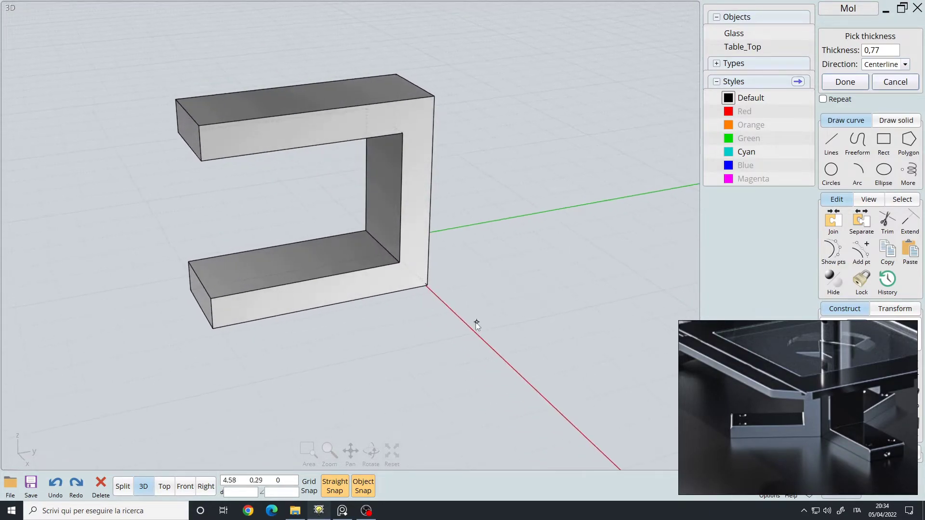
# Try a shell thickness of 0,6 on the leg
pyautogui.click(886, 51)
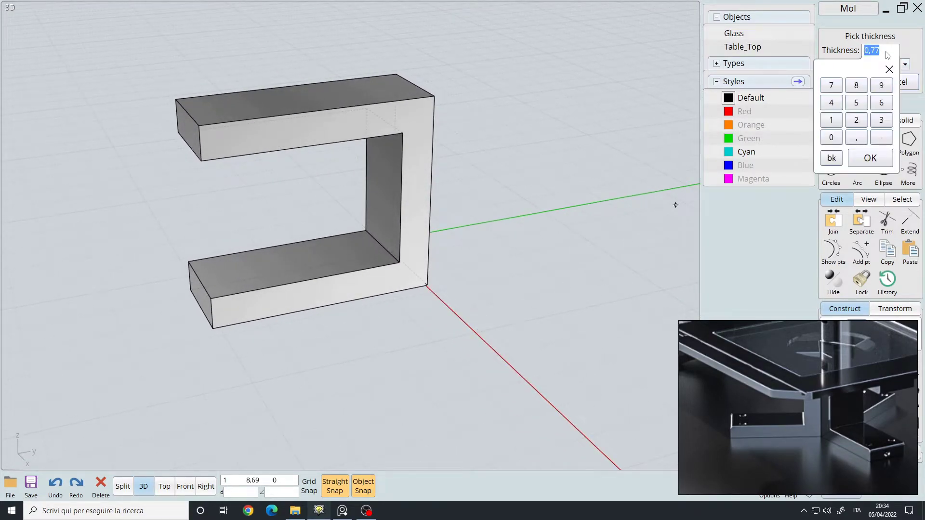
pyautogui.write('0,6')
pyautogui.press('Return')
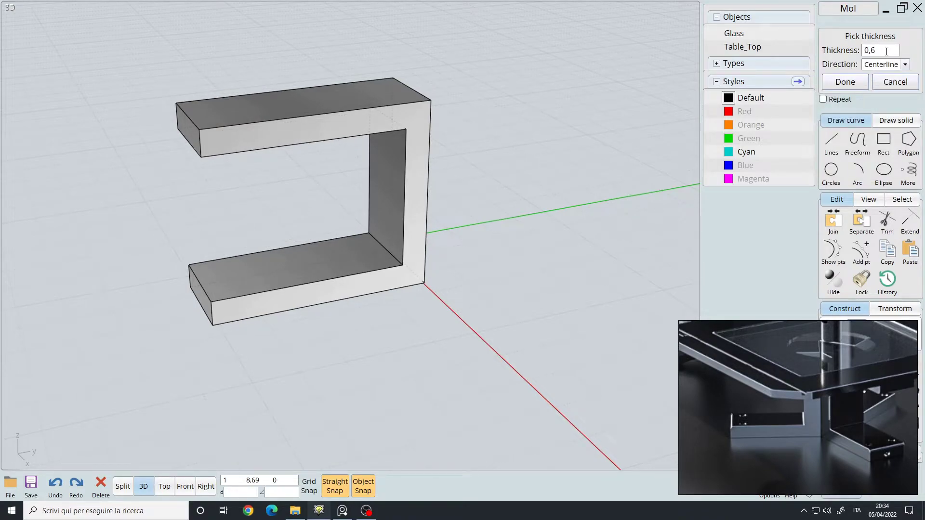
pyautogui.moveTo(584, 188); pyautogui.dragTo(524, 177)
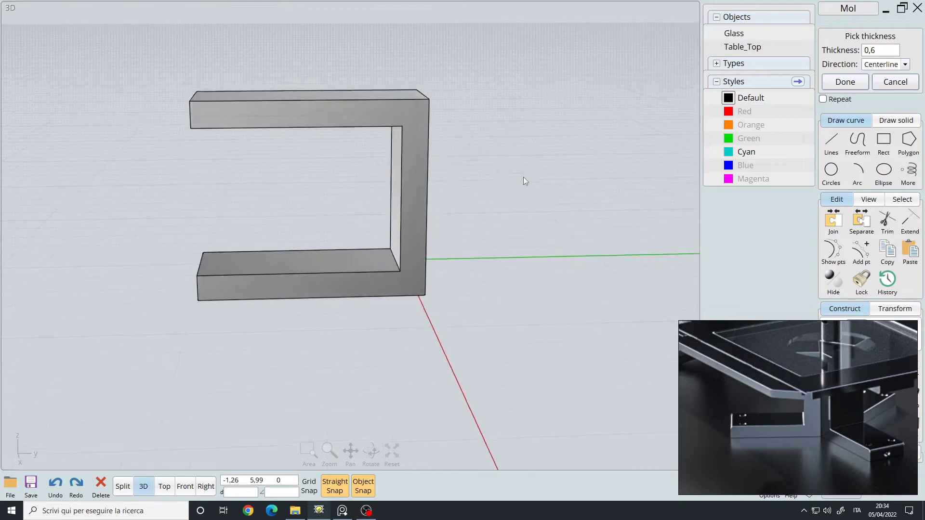
pyautogui.moveTo(524, 177); pyautogui.dragTo(600, 168, button='right')
# Set the leg's shell thickness to 0,5 and accept the shell
pyautogui.click(888, 47)
pyautogui.write('0,5')
pyautogui.press('Return')
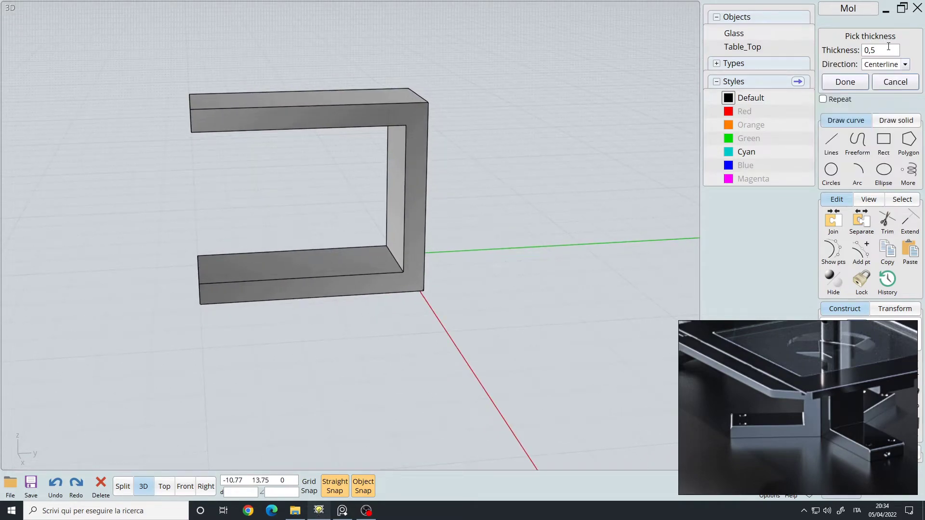
pyautogui.rightClick(478, 218)
# Fillet the inner edge at the free end of each arm with a circular radius of about 0,13
pyautogui.moveTo(486, 204)
pyautogui.mouseDown(button='right')
pyautogui.moveTo(479, 238)
pyautogui.moveTo(389, 240)
pyautogui.moveTo(354, 271)
pyautogui.moveTo(324, 273)
pyautogui.mouseUp(button='right')
pyautogui.click(431, 236)
pyautogui.click(325, 273)
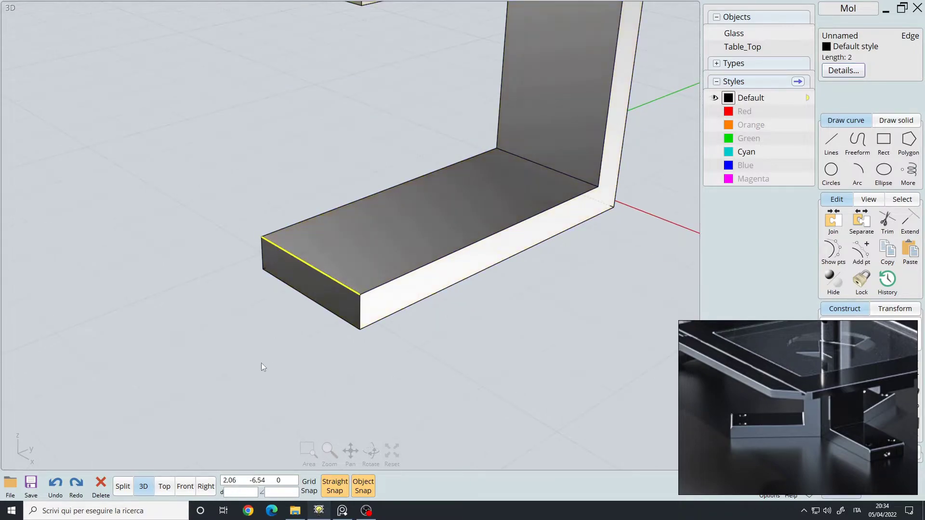
pyautogui.moveTo(266, 361); pyautogui.dragTo(354, 143, button='right')
pyautogui.click(329, 99)
pyautogui.moveTo(271, 193); pyautogui.dragTo(281, 206, button='right')
pyautogui.rightClick(281, 206)
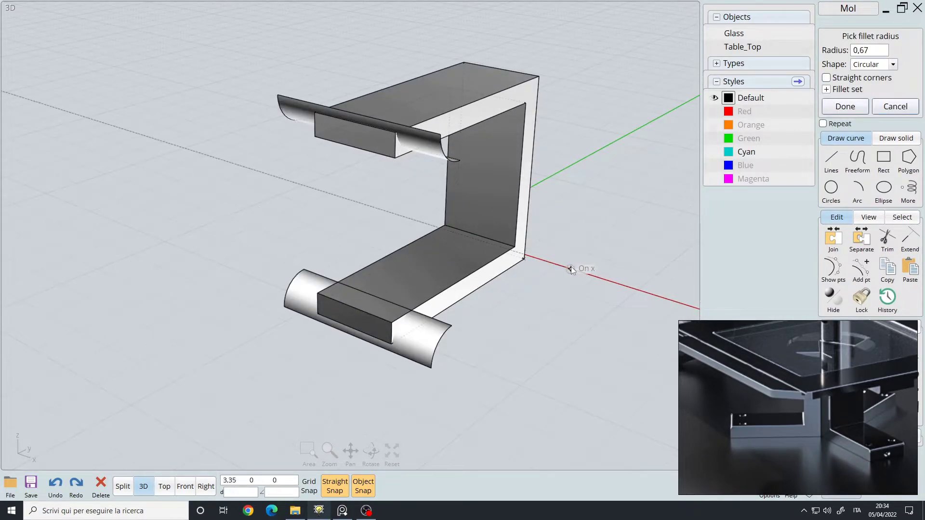
pyautogui.scroll(5, 571, 245)
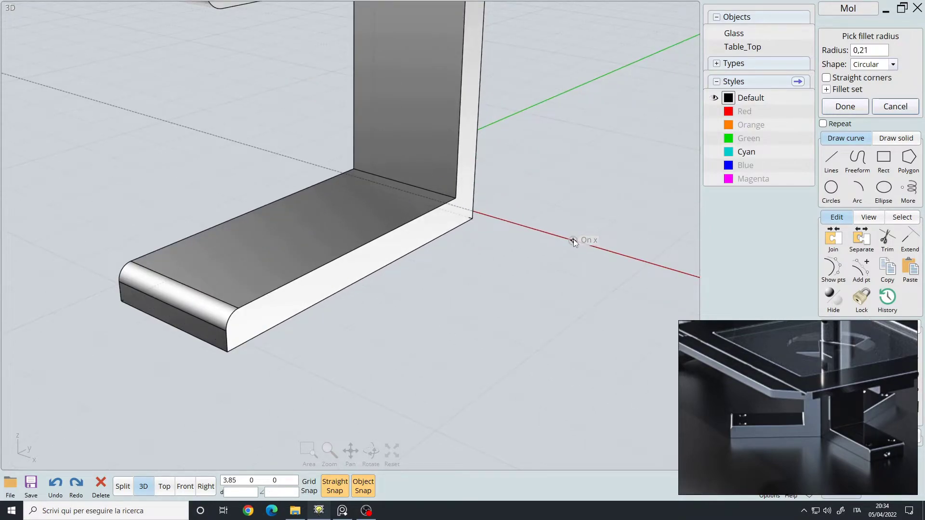
pyautogui.scroll(-5, 574, 241)
pyautogui.moveTo(549, 242); pyautogui.dragTo(517, 238, button='middle')
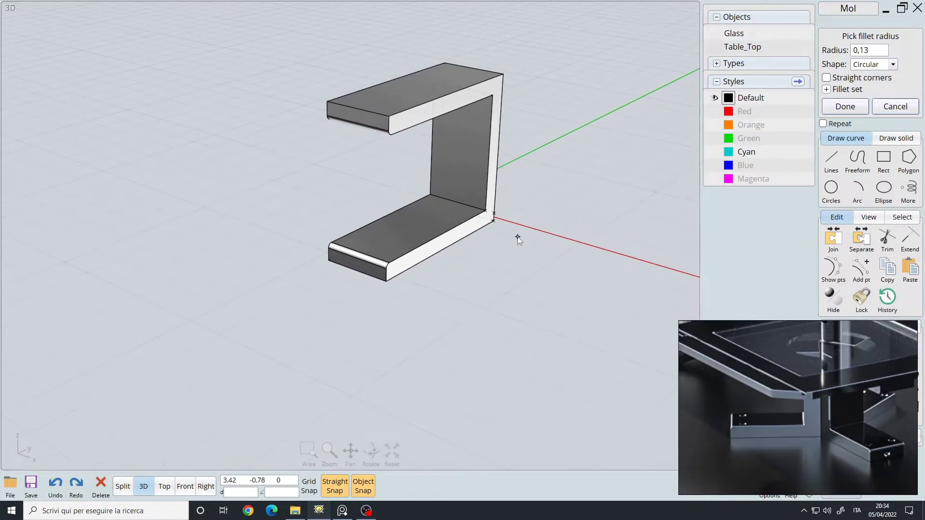
pyautogui.rightClick(517, 237)
# Fillet the two inner corner edges where the arms meet the upright with a radius of 0,13
pyautogui.moveTo(490, 267); pyautogui.dragTo(432, 241, button='right')
pyautogui.click(412, 267)
pyautogui.click(411, 267)
pyautogui.click(416, 148)
pyautogui.rightClick(499, 286)
pyautogui.moveTo(497, 285); pyautogui.dragTo(491, 228, button='right')
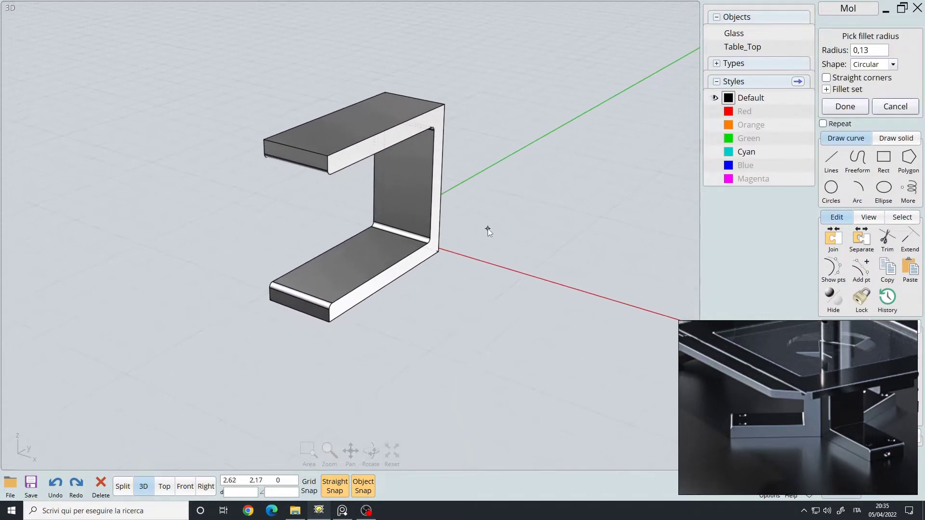
pyautogui.rightClick(523, 228)
# Fillet all edges of the whole leg solid with a circular radius of about 0,04, checking the arm's end corner before accepting
pyautogui.moveTo(524, 230); pyautogui.dragTo(487, 239, button='right')
pyautogui.click(345, 137)
pyautogui.click(347, 137)
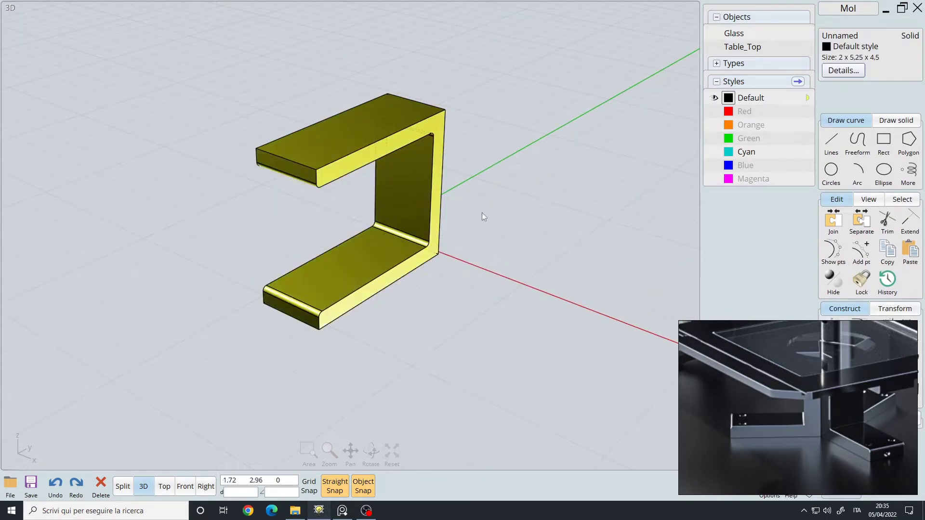
pyautogui.rightClick(495, 235)
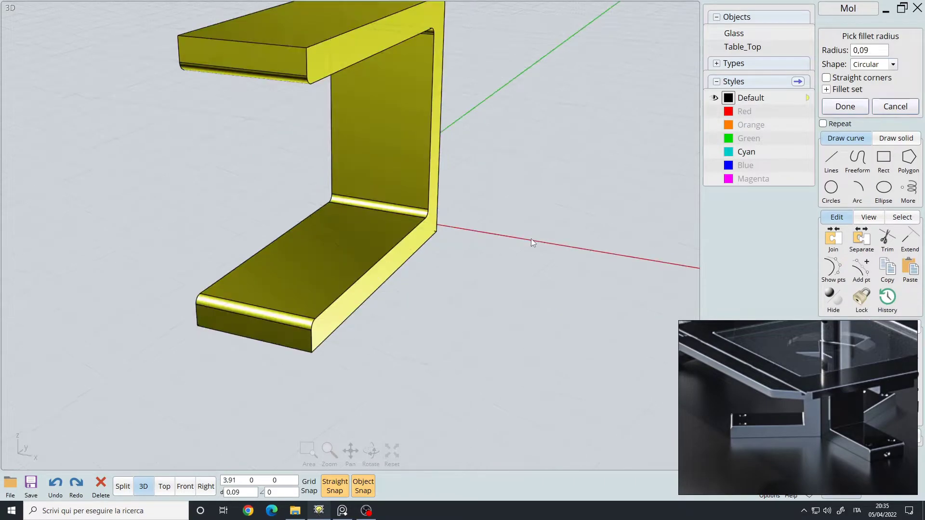
pyautogui.click(531, 239)
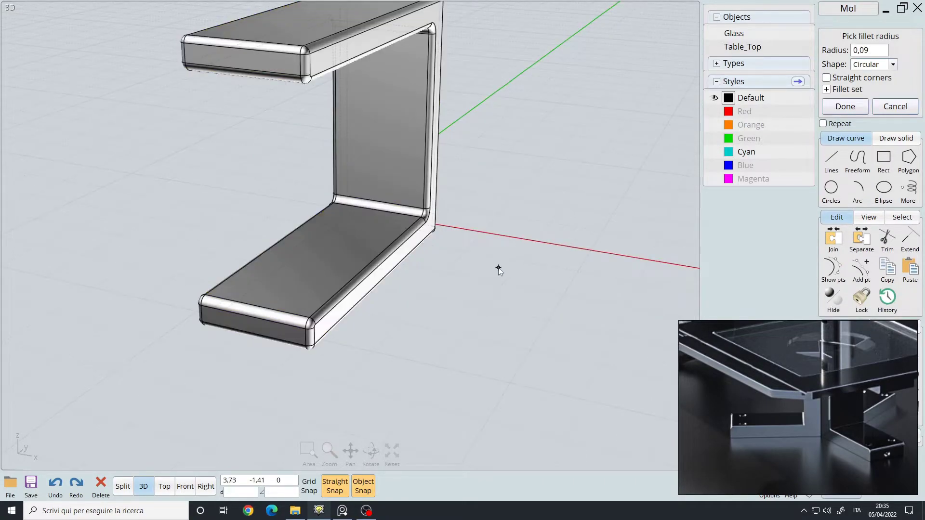
pyautogui.click(517, 236)
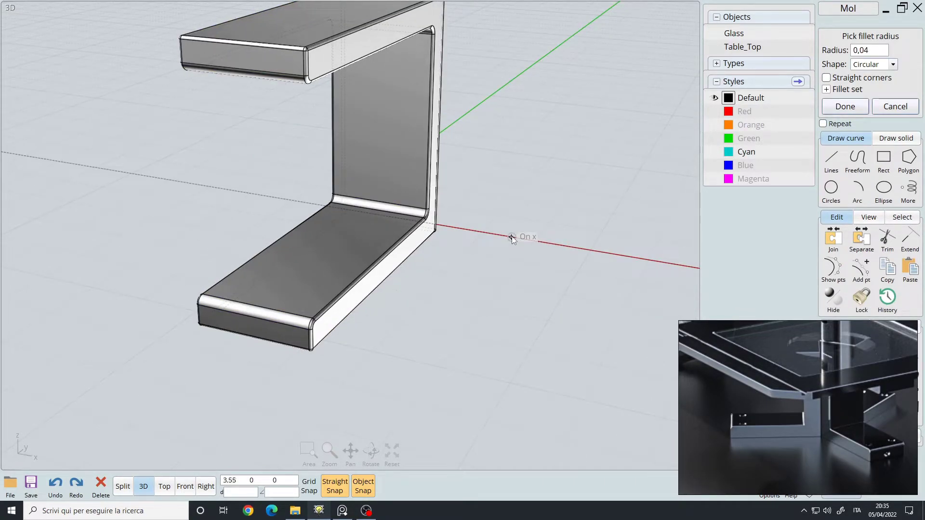
pyautogui.moveTo(436, 297); pyautogui.dragTo(389, 305, button='right')
pyautogui.moveTo(388, 304); pyautogui.dragTo(480, 271, button='middle')
pyautogui.scroll(7, 322, 285)
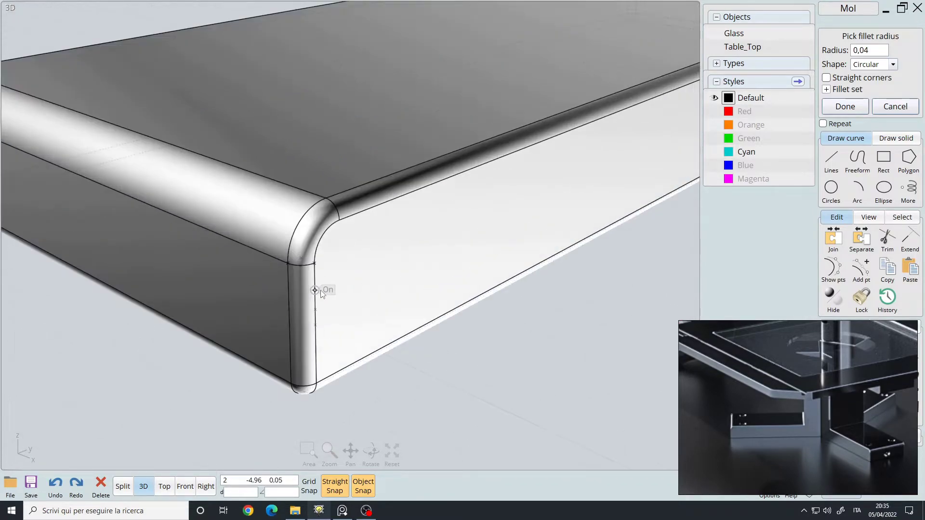
pyautogui.scroll(-7, 321, 291)
pyautogui.moveTo(514, 266); pyautogui.dragTo(519, 209, button='right')
pyautogui.rightClick(487, 241)
# Compare the finished leg with the reference image and name the solid Table_Leg
pyautogui.moveTo(468, 255); pyautogui.dragTo(770, 424, button='right')
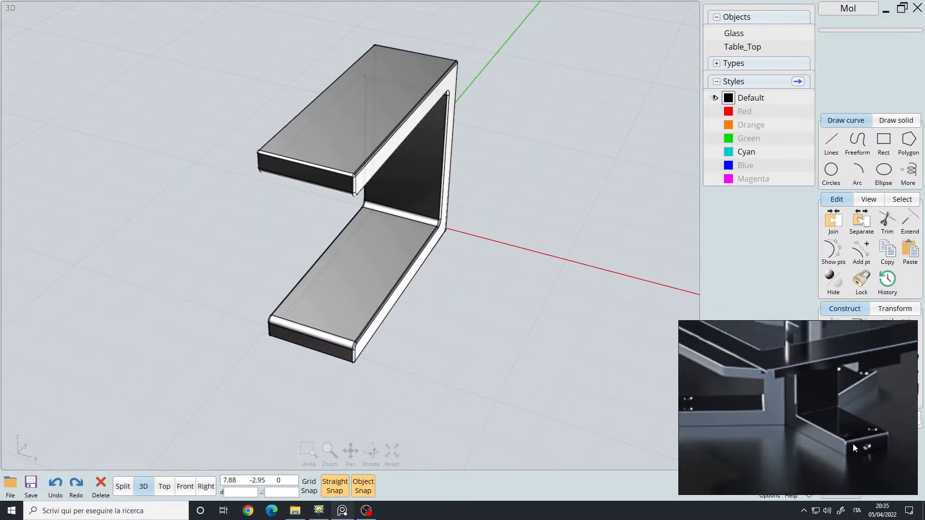
pyautogui.moveTo(559, 256); pyautogui.dragTo(493, 232, button='middle')
pyautogui.moveTo(482, 270)
pyautogui.mouseDown(button='right')
pyautogui.moveTo(443, 273)
pyautogui.moveTo(484, 267)
pyautogui.mouseUp(button='right')
pyautogui.scroll(-2, 847, 437)
pyautogui.moveTo(491, 233); pyautogui.dragTo(470, 232, button='right')
pyautogui.moveTo(415, 153); pyautogui.dragTo(452, 221, button='right')
pyautogui.click(380, 208)
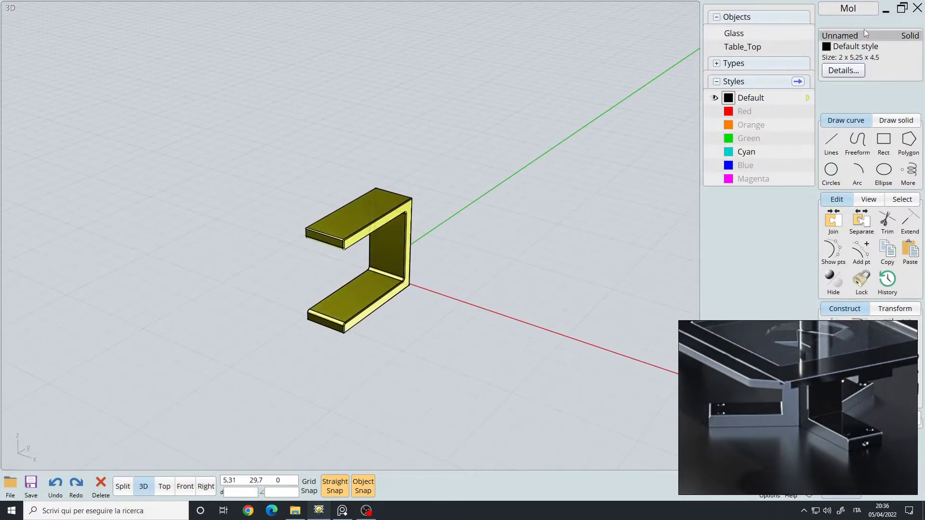
pyautogui.click(860, 36)
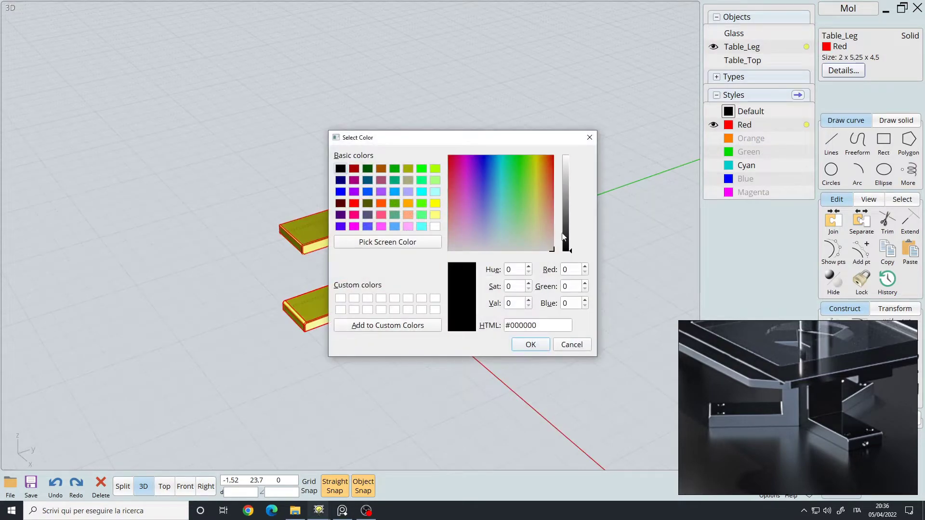
# Create a Gray style with colour #737373 for the Table_Leg solid
pyautogui.click(569, 240)
pyautogui.moveTo(569, 240); pyautogui.dragTo(569, 211)
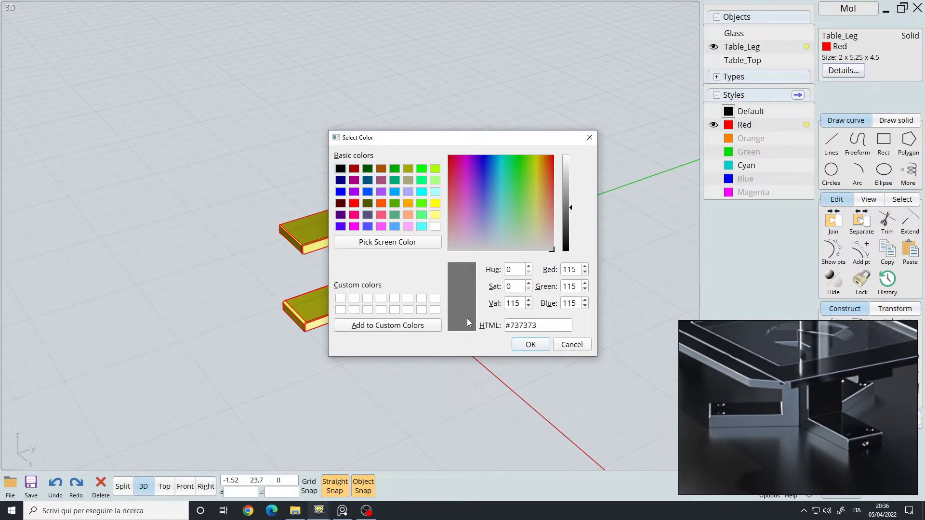
pyautogui.click(532, 345)
pyautogui.click(456, 264)
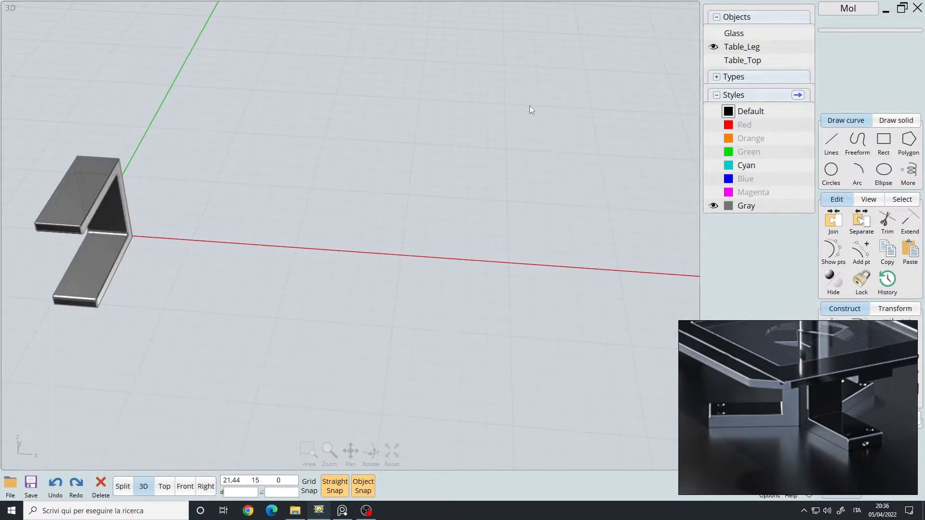
# In the Top view, draw a circle in the empty space beside the leg, above the X axis
pyautogui.press('space')
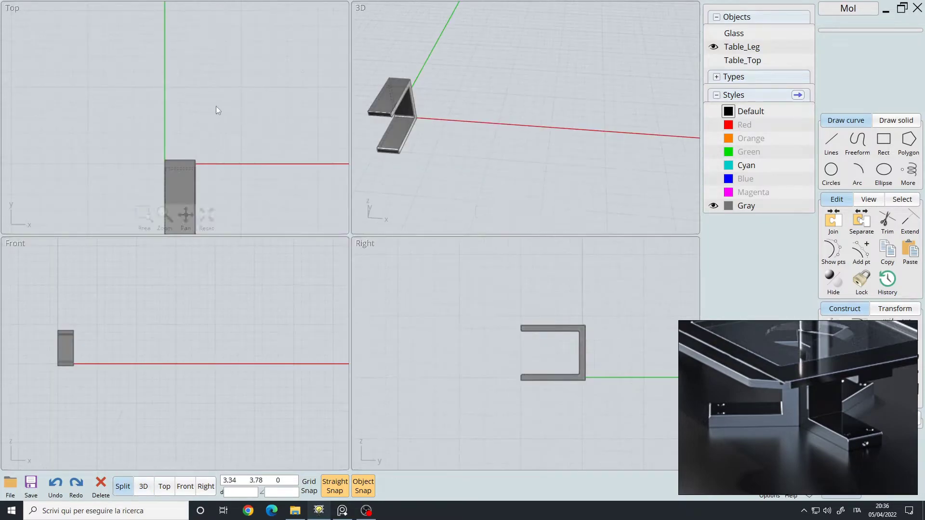
pyautogui.press('space')
pyautogui.moveTo(499, 205); pyautogui.dragTo(386, 123, button='right')
pyautogui.scroll(-2, 386, 123)
pyautogui.press('c')
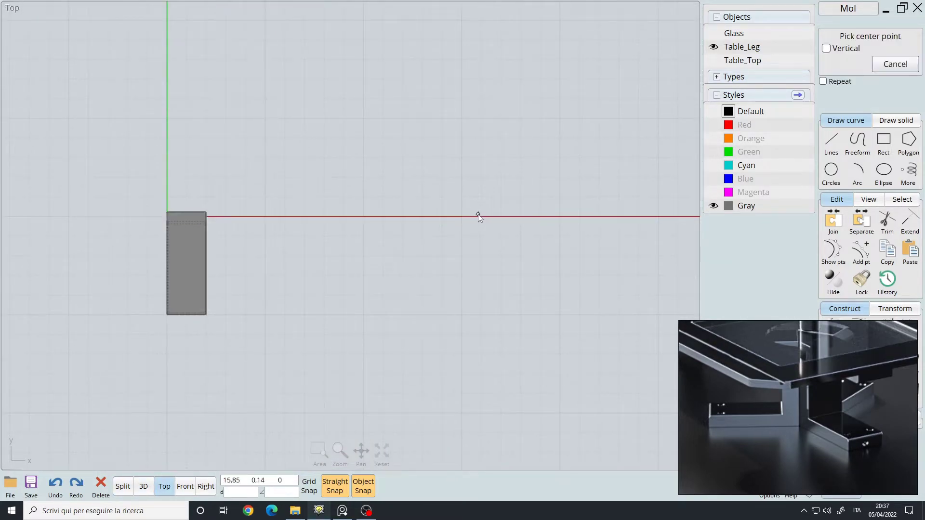
pyautogui.moveTo(581, 159); pyautogui.dragTo(424, 213, button='right')
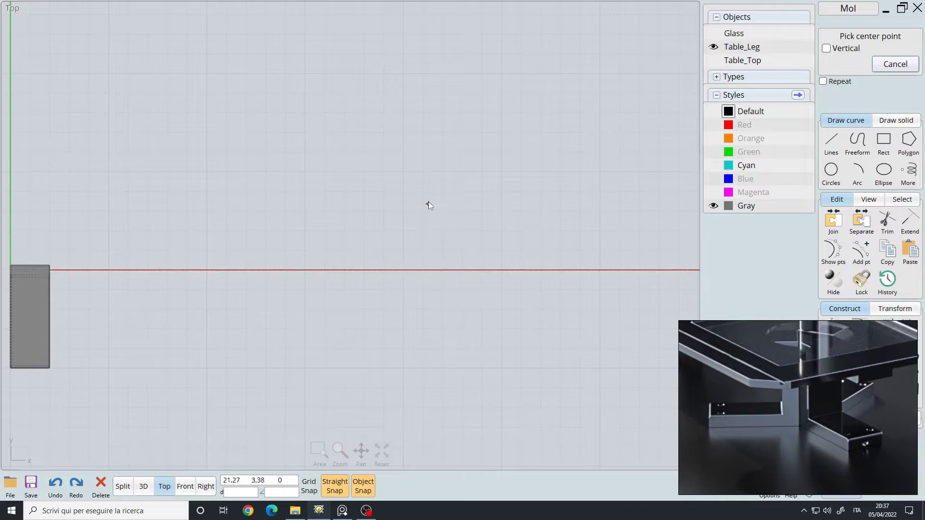
pyautogui.click(424, 166)
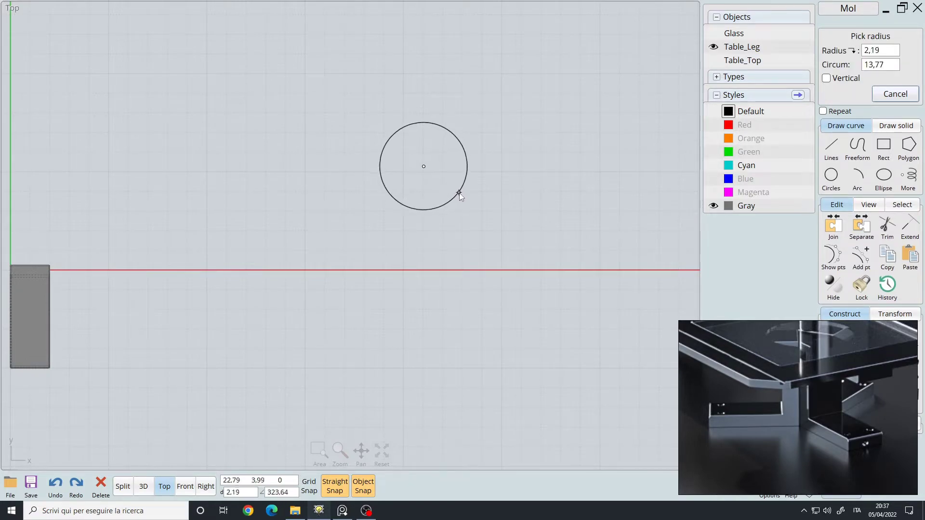
pyautogui.click(449, 185)
# Draw a smaller concentric circle with a radius of about 0,91 inside the existing circle
pyautogui.moveTo(427, 172); pyautogui.dragTo(417, 214, button='right')
pyautogui.scroll(5, 416, 214)
pyautogui.rightClick(433, 190)
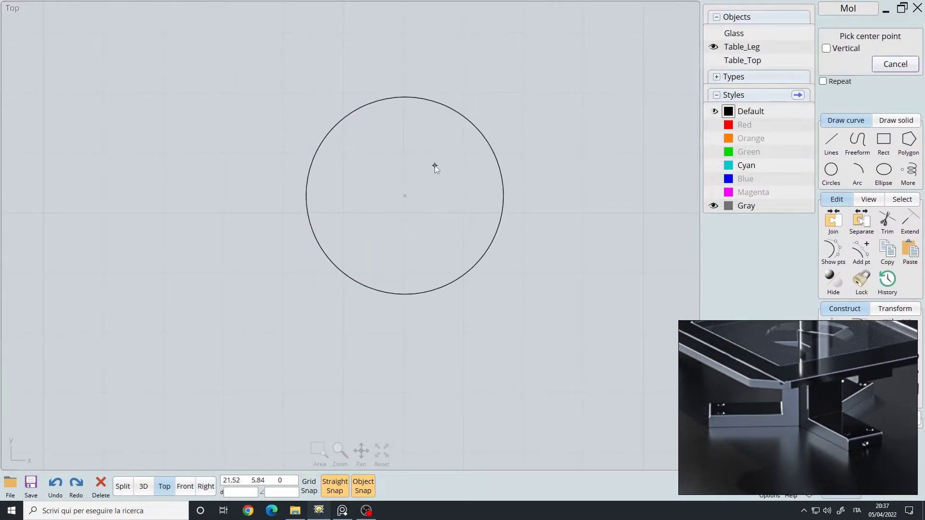
pyautogui.click(405, 196)
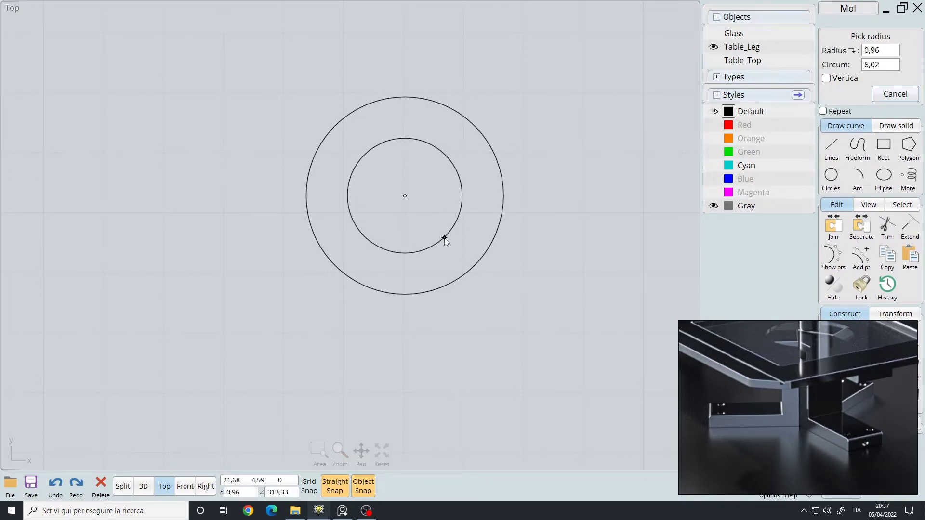
pyautogui.click(443, 235)
# Move the inner circle from its centre straight up along Z, about 0,68 above the larger circle
pyautogui.press('1')
pyautogui.moveTo(415, 230); pyautogui.dragTo(506, 169, button='right')
pyautogui.scroll(4, 506, 168)
pyautogui.click(422, 192)
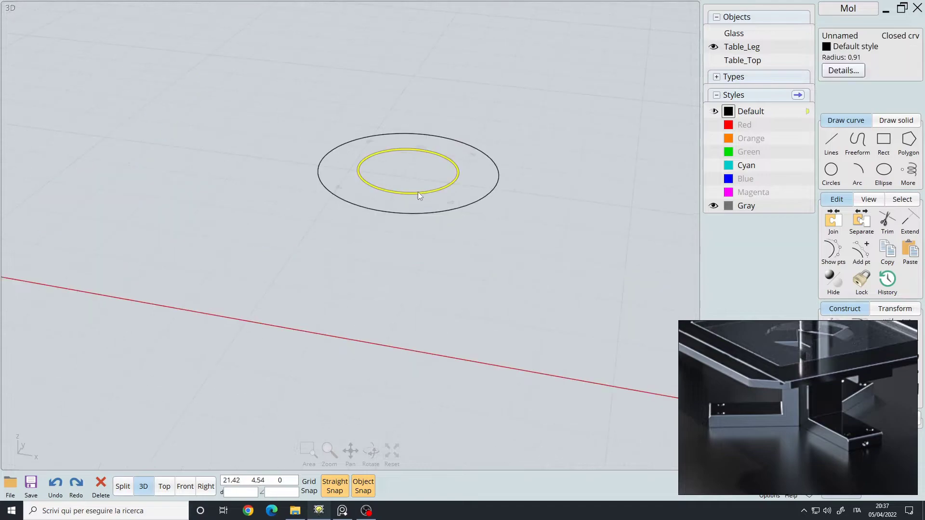
pyautogui.moveTo(281, 224); pyautogui.dragTo(296, 218, button='right')
pyautogui.moveTo(296, 218); pyautogui.dragTo(319, 254, button='middle')
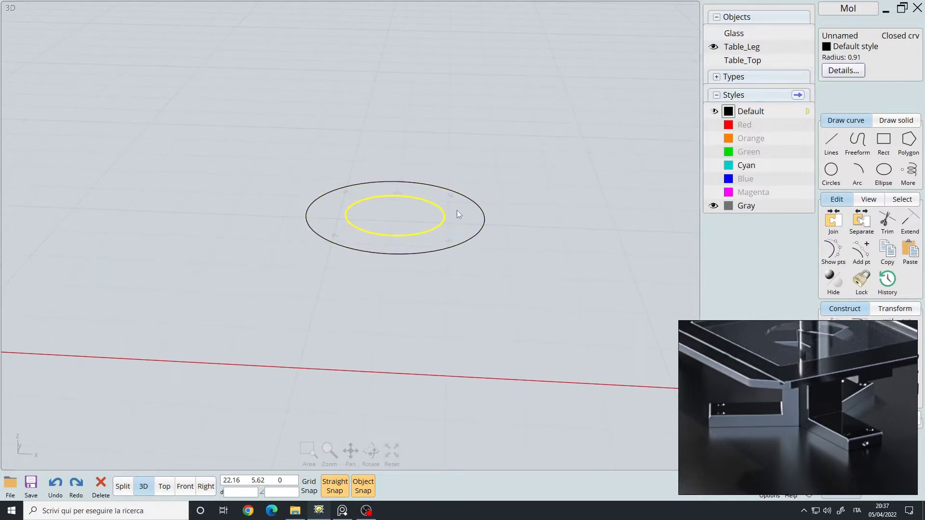
pyautogui.press('m')
pyautogui.click(396, 215)
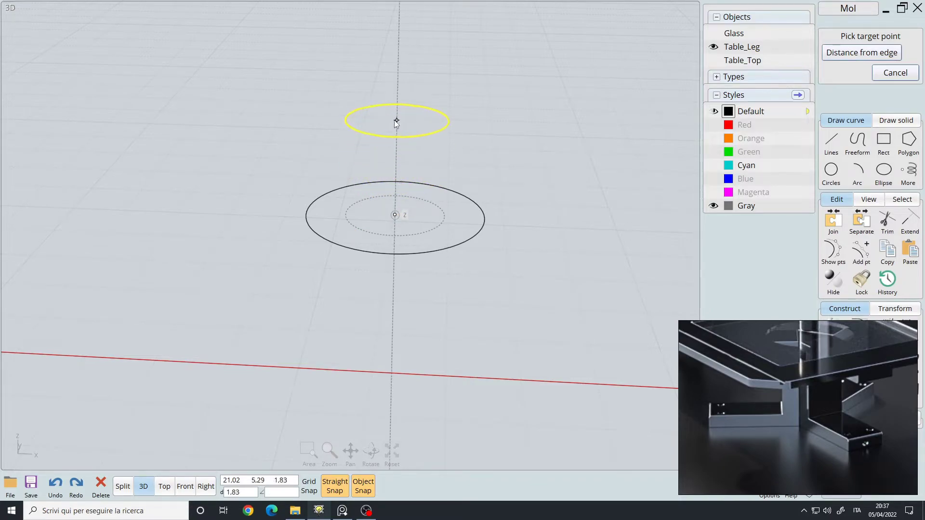
pyautogui.moveTo(401, 124); pyautogui.dragTo(410, 183, button='right')
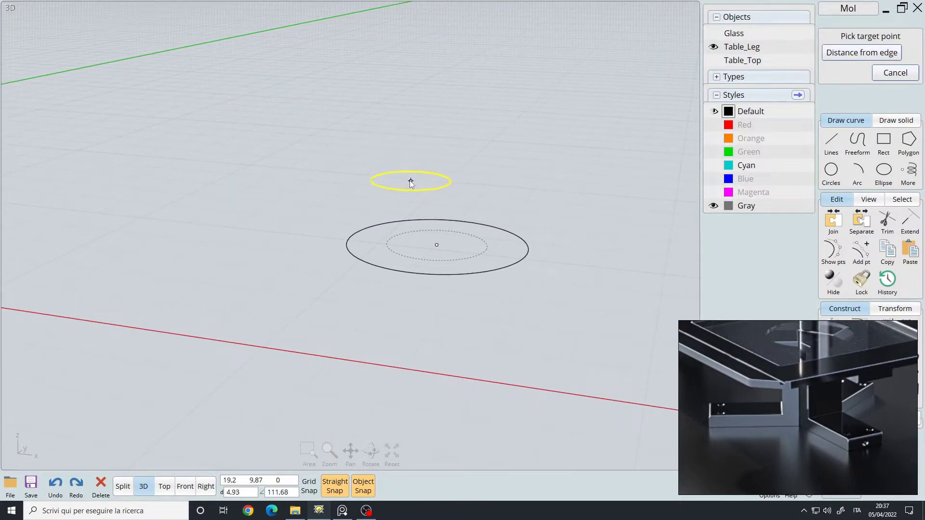
pyautogui.click(436, 211)
# Loft the two circles with Normal style and capped ends into a truncated cone
pyautogui.moveTo(302, 195); pyautogui.dragTo(440, 268, button='right')
pyautogui.click(440, 265)
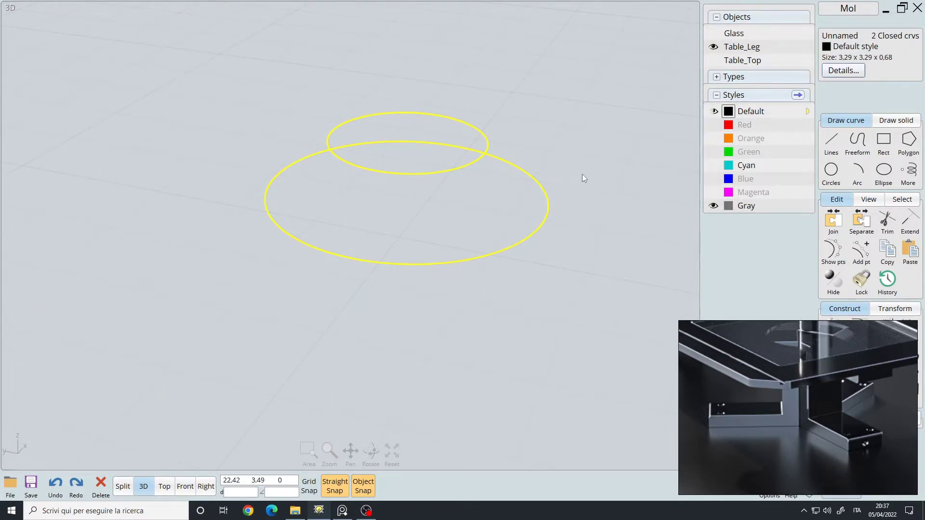
pyautogui.press('l')
pyautogui.moveTo(601, 178); pyautogui.dragTo(501, 212, button='right')
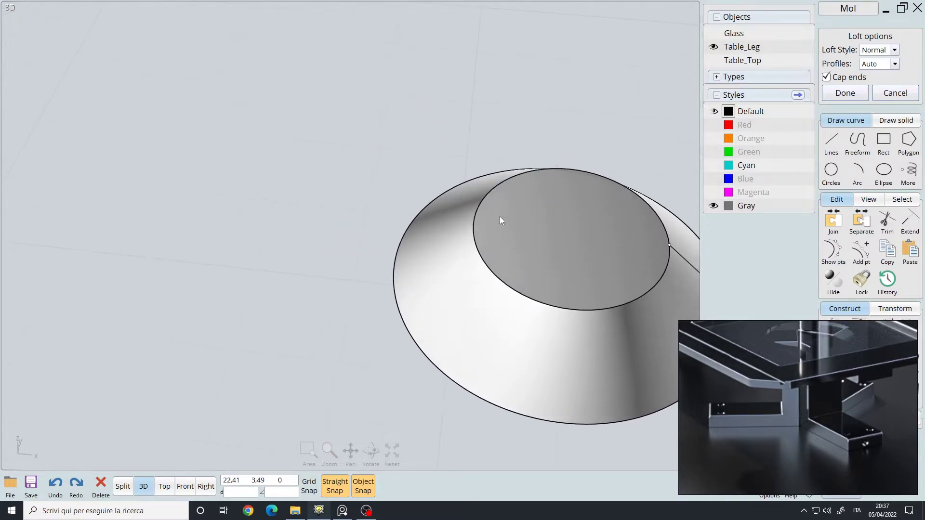
pyautogui.moveTo(501, 213); pyautogui.dragTo(274, 210, button='middle')
pyautogui.scroll(-3, 275, 210)
pyautogui.click(848, 94)
pyautogui.moveTo(422, 198); pyautogui.dragTo(548, 159, button='middle')
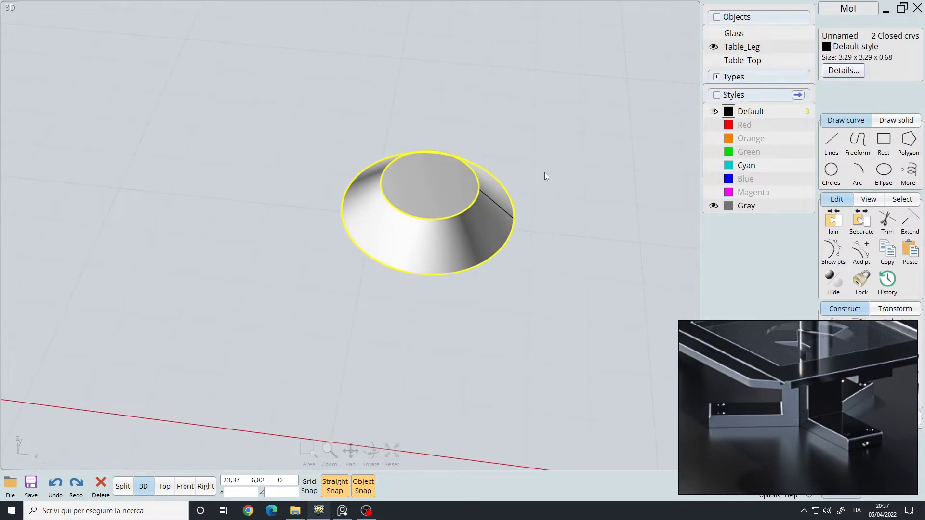
pyautogui.scroll(2, 546, 171)
pyautogui.click(545, 173)
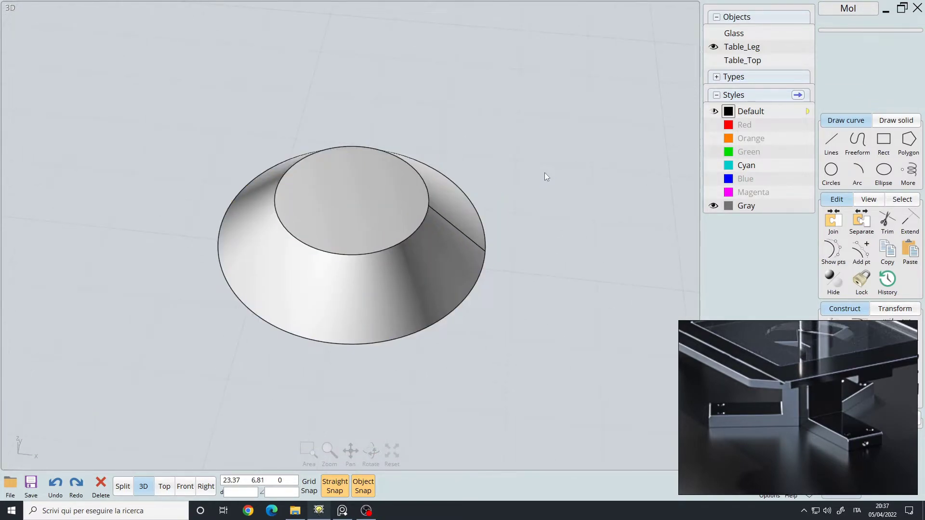
# In the Top view, scale the truncated cone down uniformly to about 0,85 across
pyautogui.click(329, 219)
pyautogui.scroll(-2, 435, 265)
pyautogui.scroll(2, 430, 255)
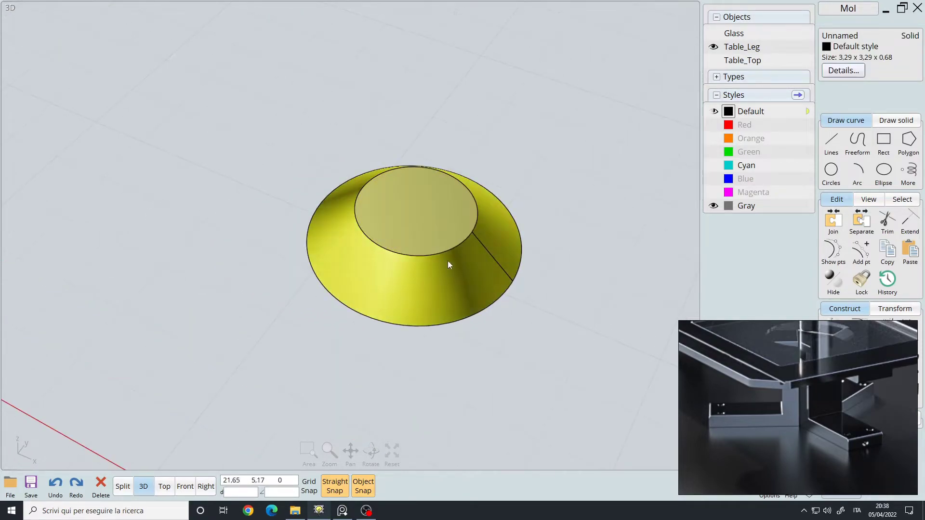
pyautogui.moveTo(441, 235); pyautogui.dragTo(461, 172, button='right')
pyautogui.press('space')
pyautogui.press('space')
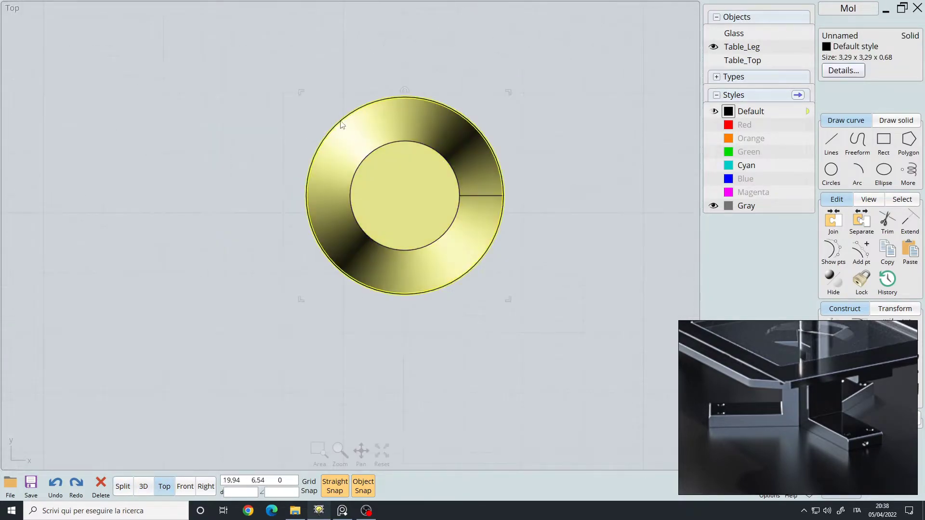
pyautogui.moveTo(508, 92); pyautogui.dragTo(432, 171)
# Move the cone by its centre onto the free end of the leg's lower arm, near the outer corner at the Y axis side
pyautogui.hotkey('ctrl', 'shift', 'c')
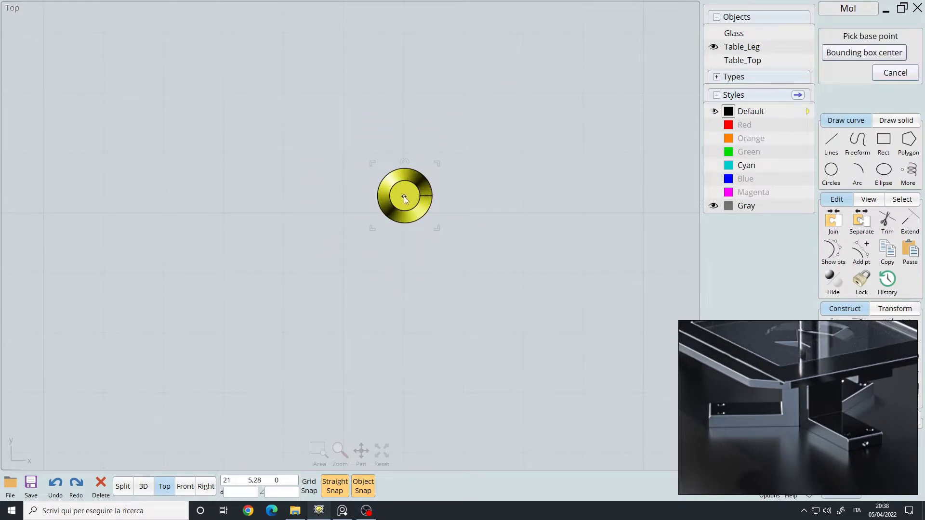
pyautogui.scroll(4, 407, 194)
pyautogui.click(447, 209)
pyautogui.scroll(-3, 381, 222)
pyautogui.scroll(-4, 380, 222)
pyautogui.moveTo(267, 276); pyautogui.dragTo(610, 145, button='right')
pyautogui.scroll(-1, 422, 230)
pyautogui.scroll(2, 421, 230)
pyautogui.moveTo(85, 363); pyautogui.dragTo(467, 179, button='right')
pyautogui.scroll(1, 419, 238)
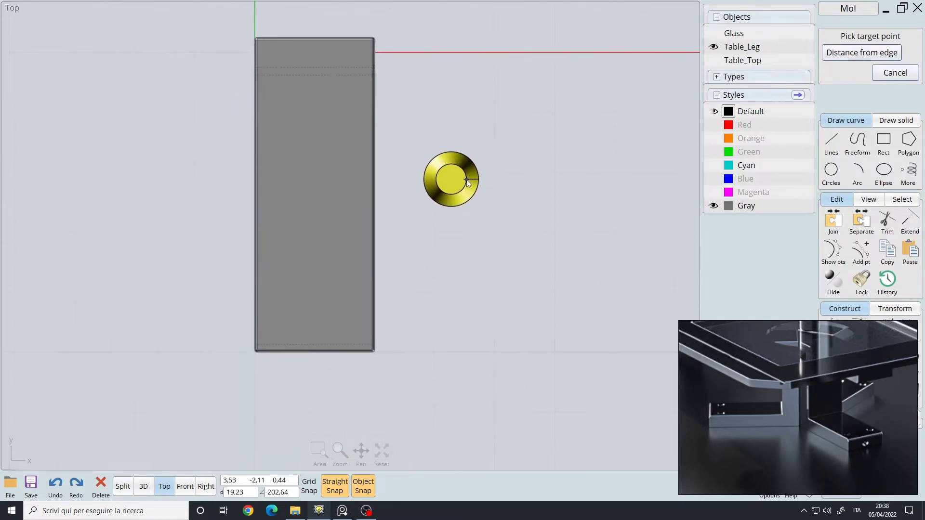
pyautogui.click(305, 314)
# Scale the cone down further to about 0,44 across and check its size on the leg in the 3D view
pyautogui.scroll(2, 407, 270)
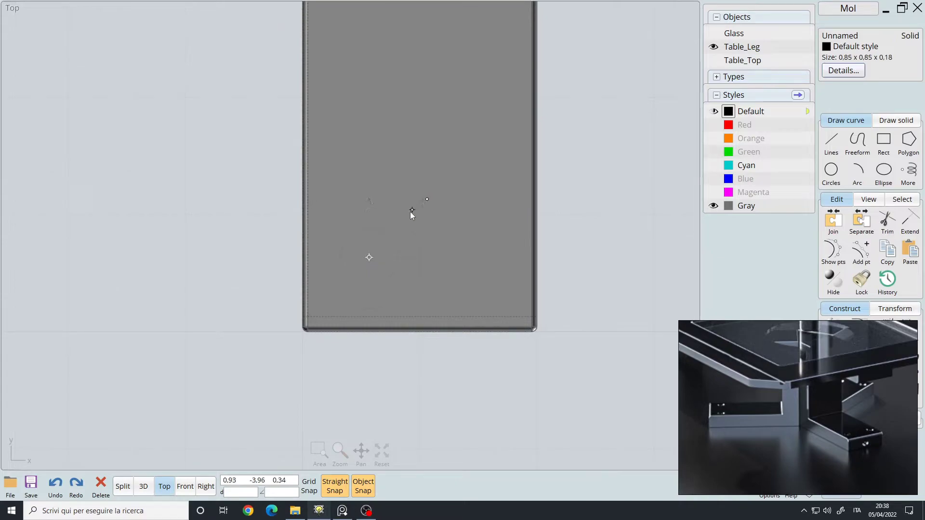
pyautogui.click(390, 245)
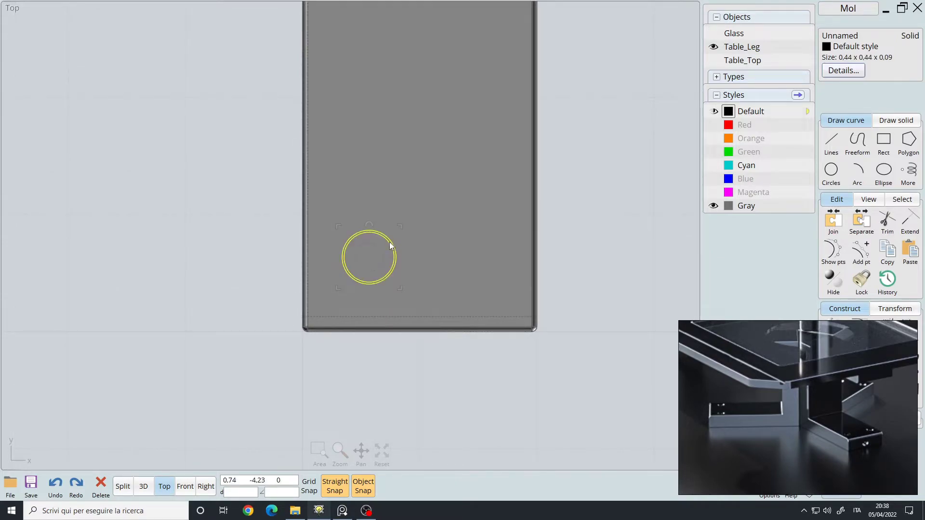
pyautogui.press('3')
pyautogui.moveTo(313, 223); pyautogui.dragTo(294, 225, button='right')
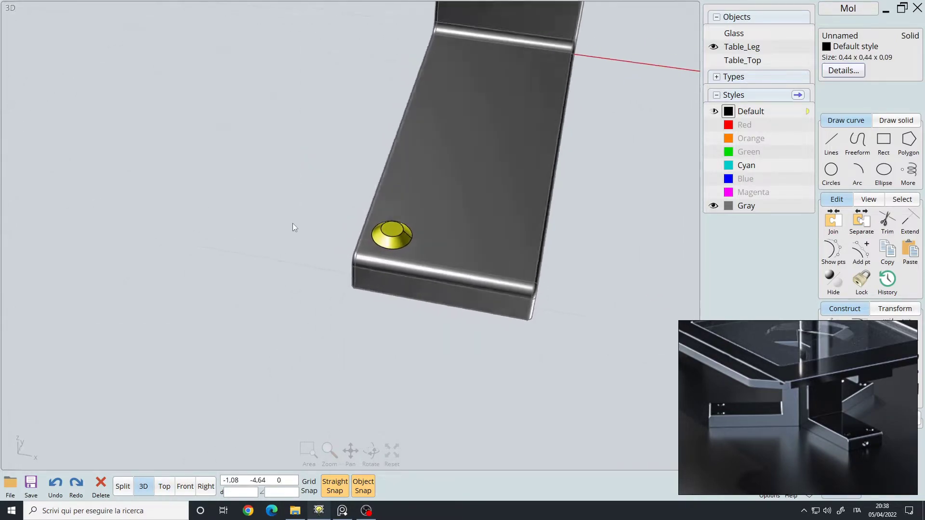
pyautogui.scroll(4, 294, 225)
pyautogui.moveTo(348, 221); pyautogui.dragTo(193, 173, button='middle')
pyautogui.scroll(-1, 428, 279)
# In the Right view, rotate the cone 180 degrees so its wide face points up
pyautogui.press('1')
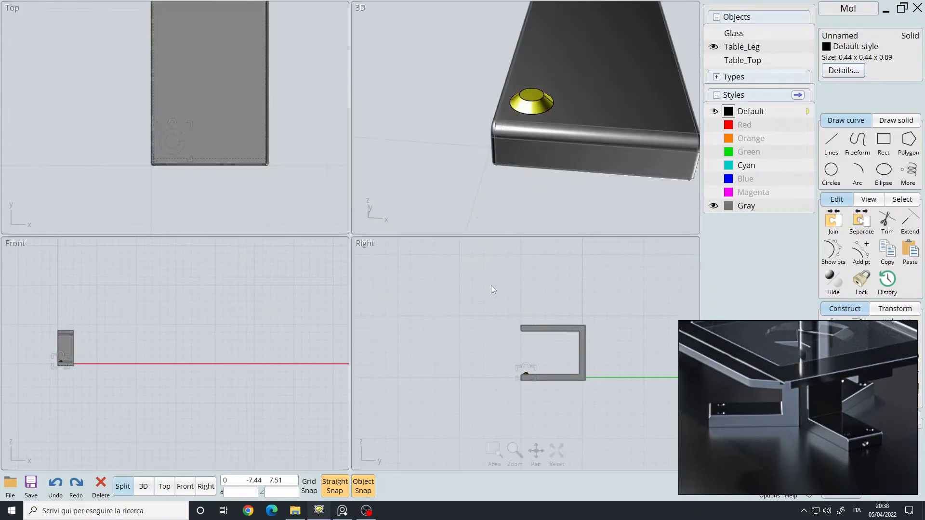
pyautogui.press('4')
pyautogui.scroll(8, 339, 284)
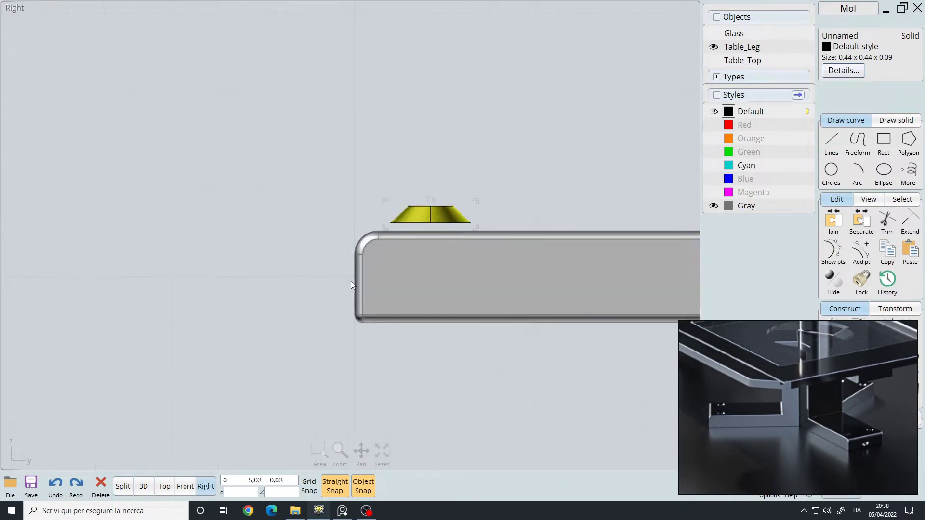
pyautogui.moveTo(431, 200); pyautogui.dragTo(427, 238)
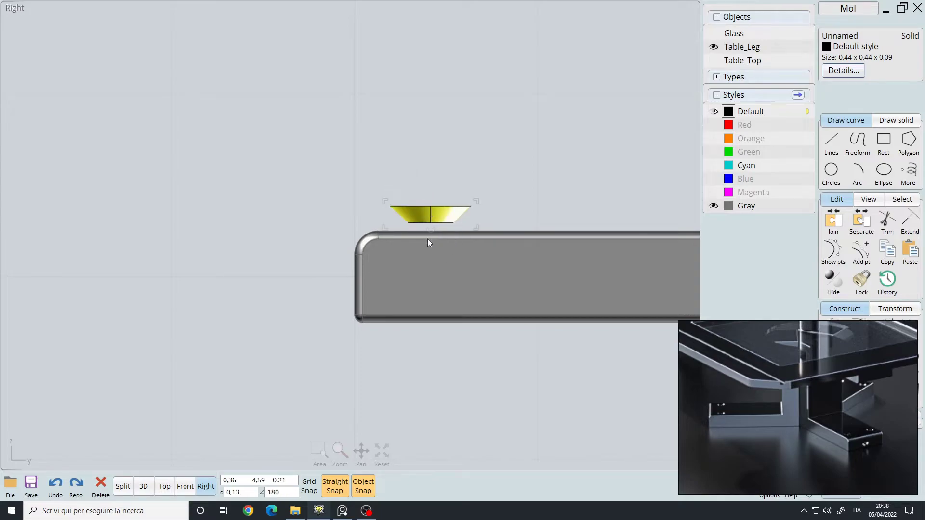
# Examine the flipped cone and its position on the leg's lower arm from several angles in the 3D view
pyautogui.moveTo(289, 242); pyautogui.dragTo(196, 215, button='middle')
pyautogui.scroll(2, 258, 249)
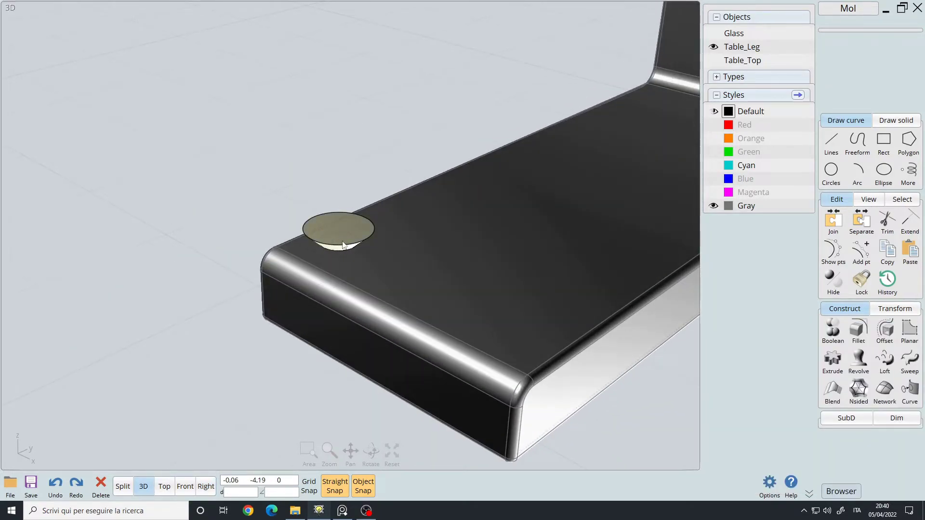
pyautogui.scroll(3, 335, 231)
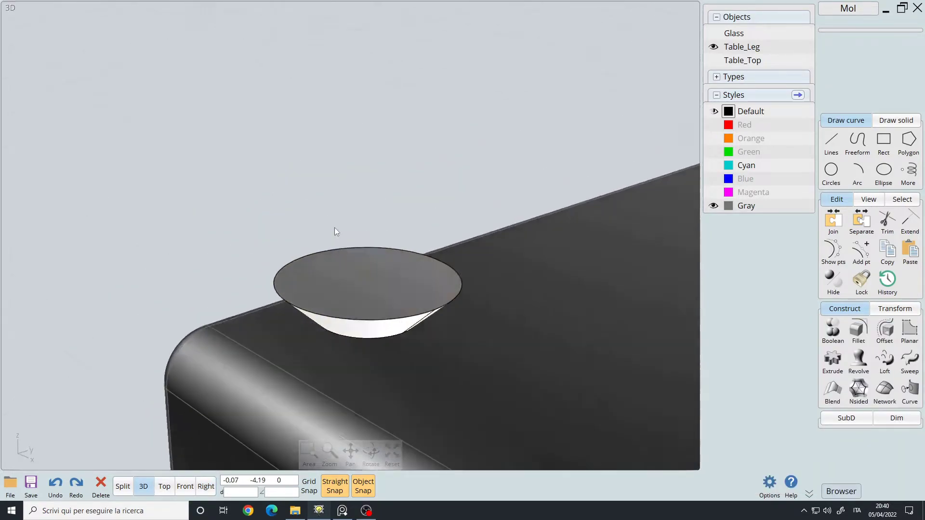
pyautogui.scroll(-3, 339, 232)
pyautogui.scroll(3, 301, 212)
pyautogui.scroll(-3, 304, 218)
pyautogui.moveTo(305, 218); pyautogui.dragTo(368, 224)
pyautogui.click(891, 309)
pyautogui.click(844, 309)
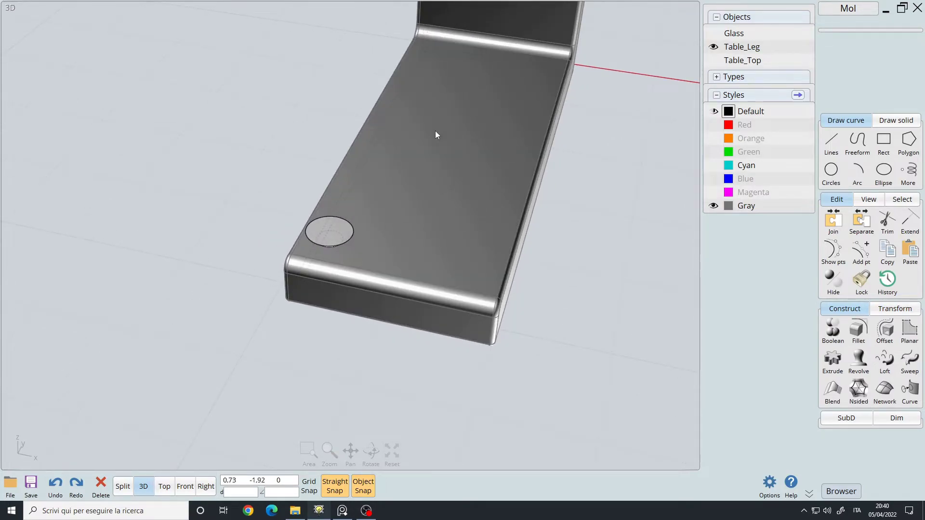
pyautogui.scroll(-4, 410, 216)
pyautogui.moveTo(410, 215)
pyautogui.mouseDown(button='right')
pyautogui.moveTo(371, 187)
pyautogui.moveTo(418, 213)
pyautogui.mouseUp(button='right')
pyautogui.scroll(2, 411, 218)
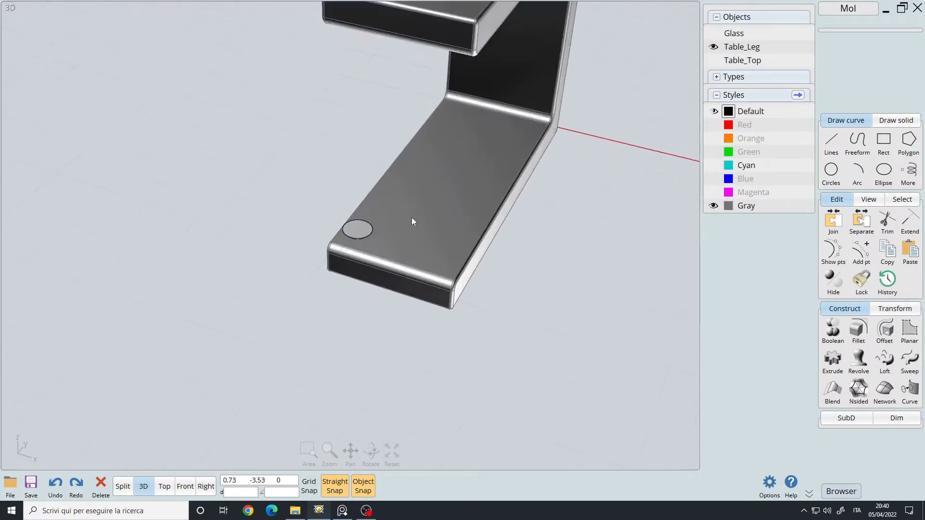
pyautogui.moveTo(439, 196); pyautogui.dragTo(412, 204, button='middle')
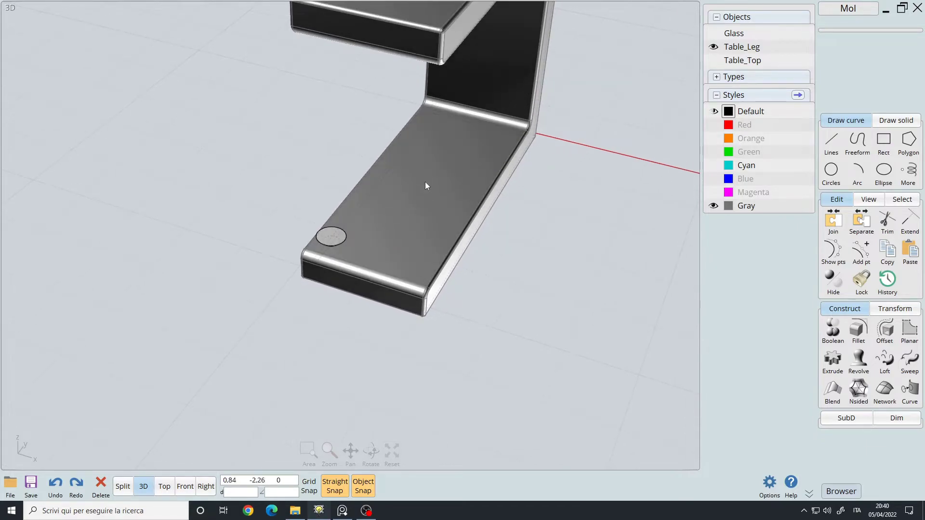
# In the Top view, mirror the cone across the leg's lengthwise centre line, keeping the original
pyautogui.press('Tab')
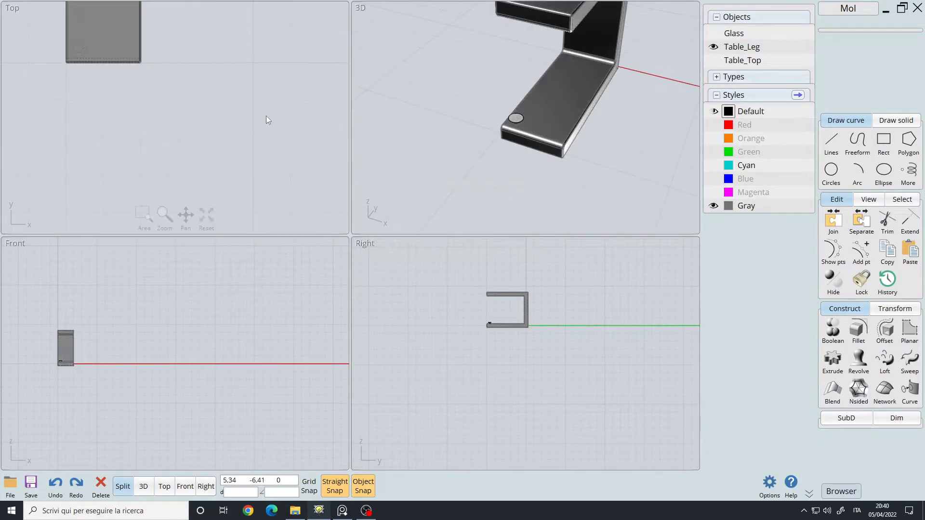
pyautogui.press('Tab')
pyautogui.moveTo(291, 206); pyautogui.dragTo(488, 360, button='right')
pyautogui.scroll(3, 386, 242)
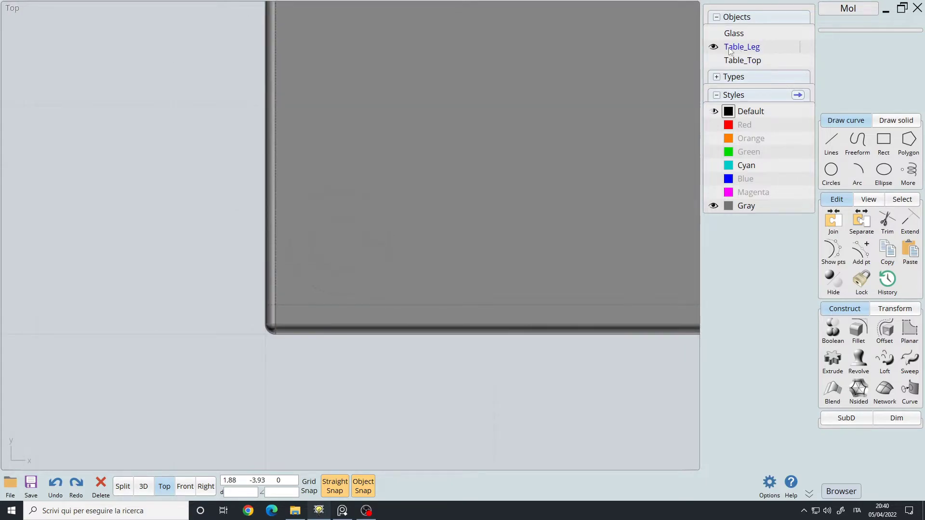
pyautogui.moveTo(181, 124); pyautogui.dragTo(431, 358)
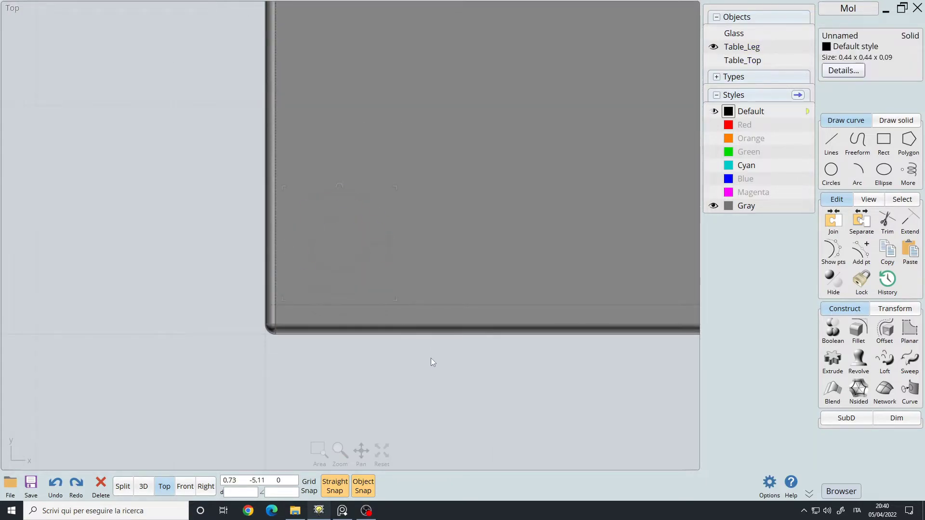
pyautogui.moveTo(494, 201); pyautogui.dragTo(361, 174, button='right')
pyautogui.scroll(-4, 362, 174)
pyautogui.moveTo(384, 117); pyautogui.dragTo(407, 227, button='right')
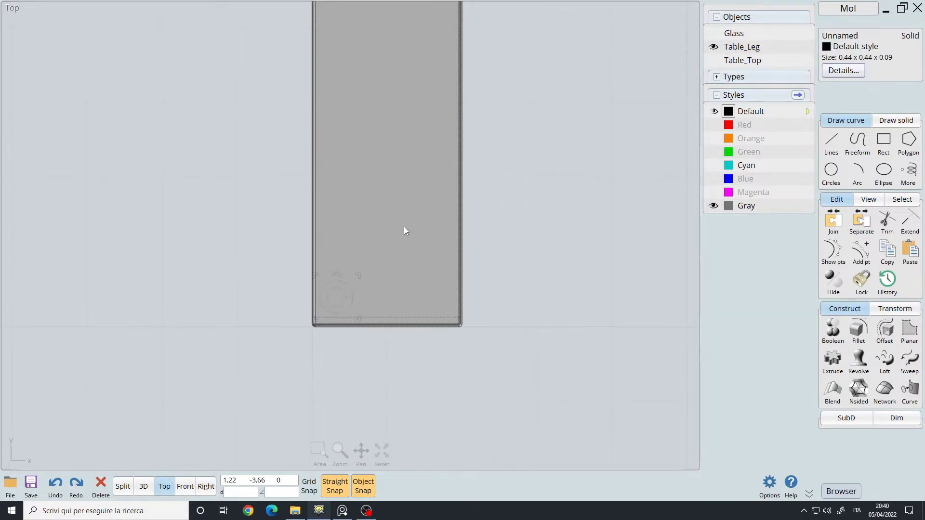
pyautogui.press('m')
pyautogui.click(387, 148)
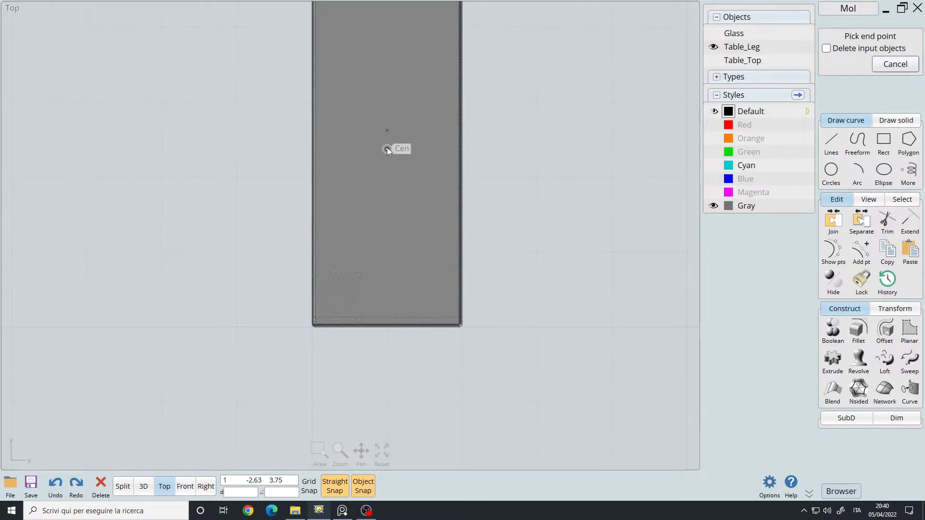
pyautogui.click(387, 104)
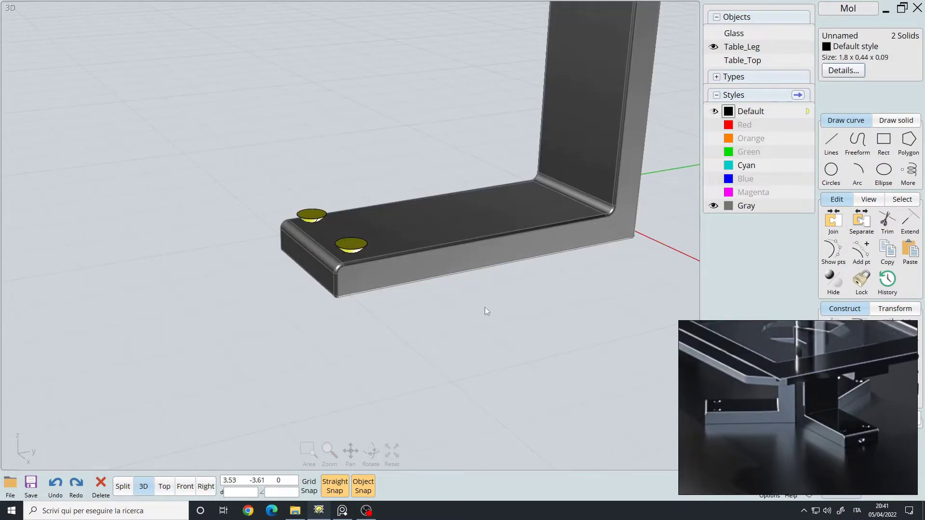
# In the Right view, move both cones straight down so they sink into the upper face of the leg's lower arm
pyautogui.moveTo(484, 307); pyautogui.dragTo(423, 233, button='right')
pyautogui.scroll(5, 423, 233)
pyautogui.click(123, 486)
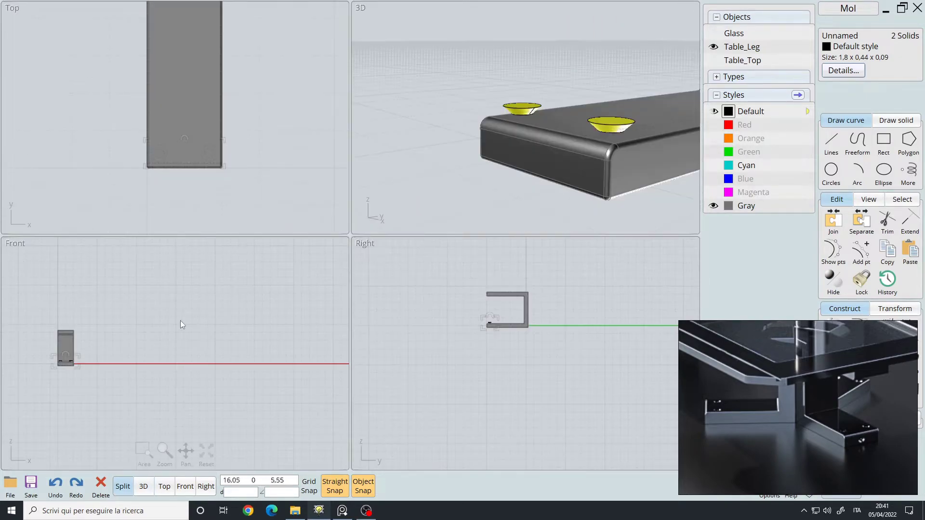
pyautogui.click(365, 243)
pyautogui.scroll(10, 300, 175)
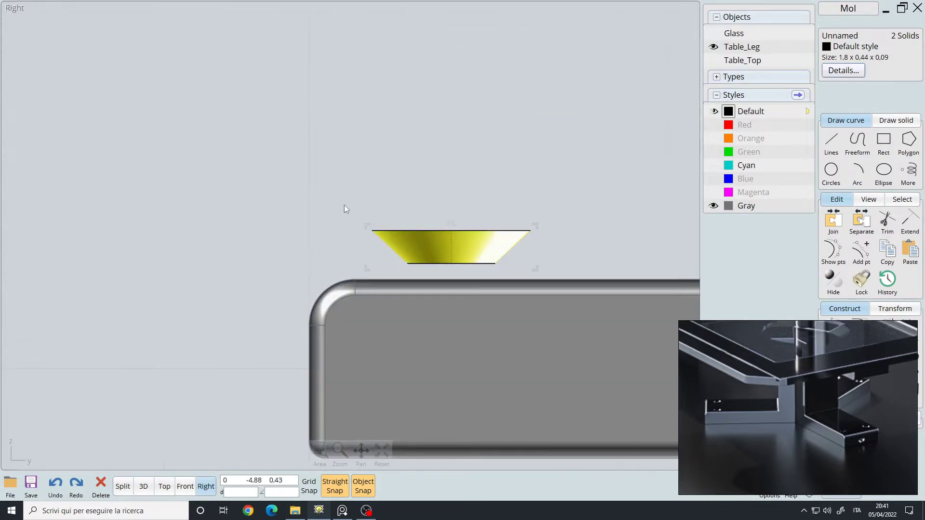
pyautogui.scroll(3, 300, 147)
pyautogui.press('m')
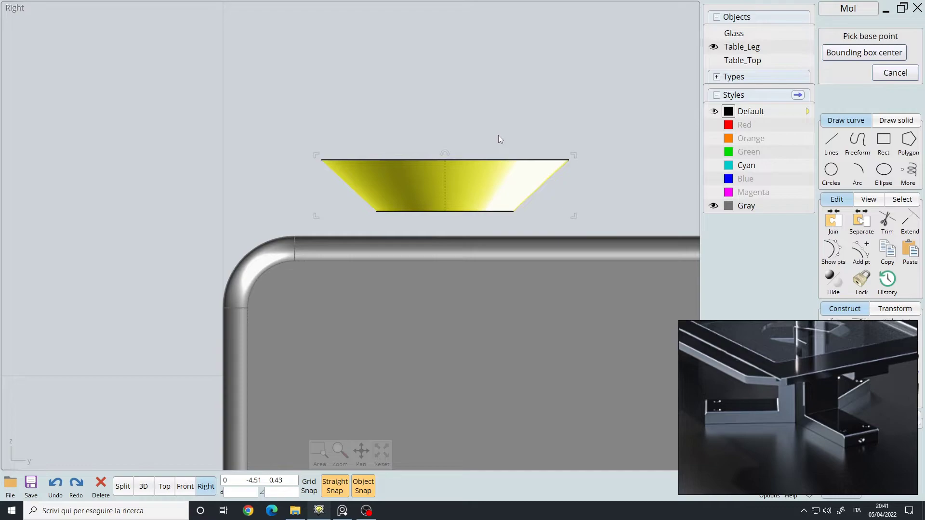
pyautogui.click(445, 186)
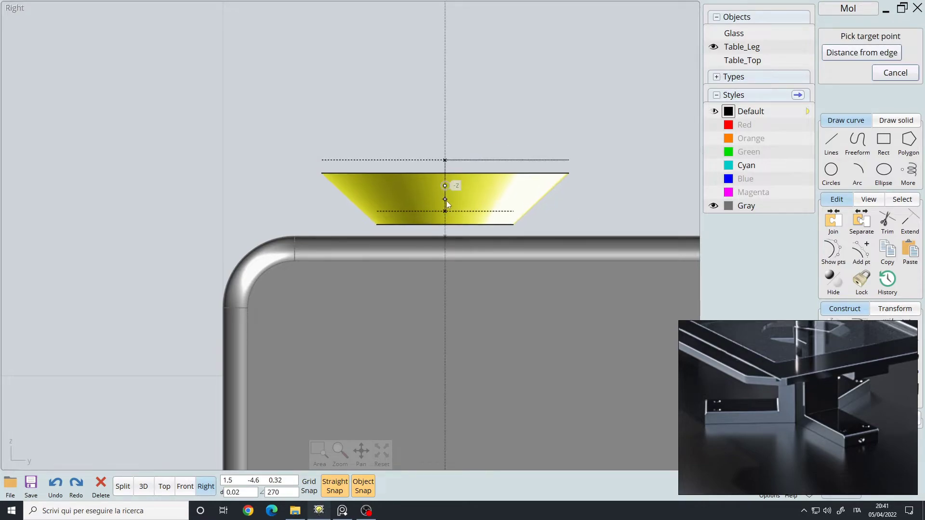
pyautogui.click(446, 246)
# Mirror both cones onto the leg's upper arm across the horizontal line through the midpoint of the upright, keeping the originals
pyautogui.scroll(-5, 303, 207)
pyautogui.scroll(-1, 303, 207)
pyautogui.moveTo(406, 183); pyautogui.dragTo(409, 215, button='middle')
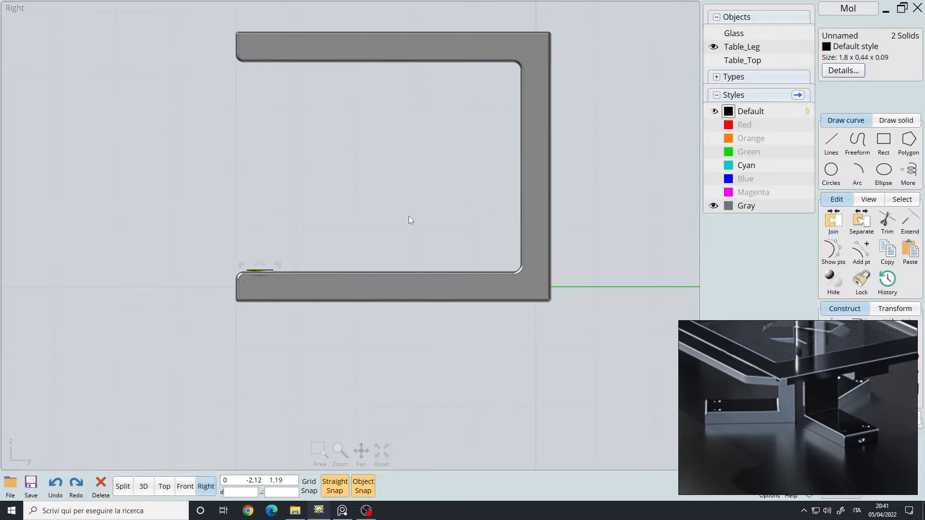
pyautogui.press('m')
pyautogui.scroll(2, 427, 185)
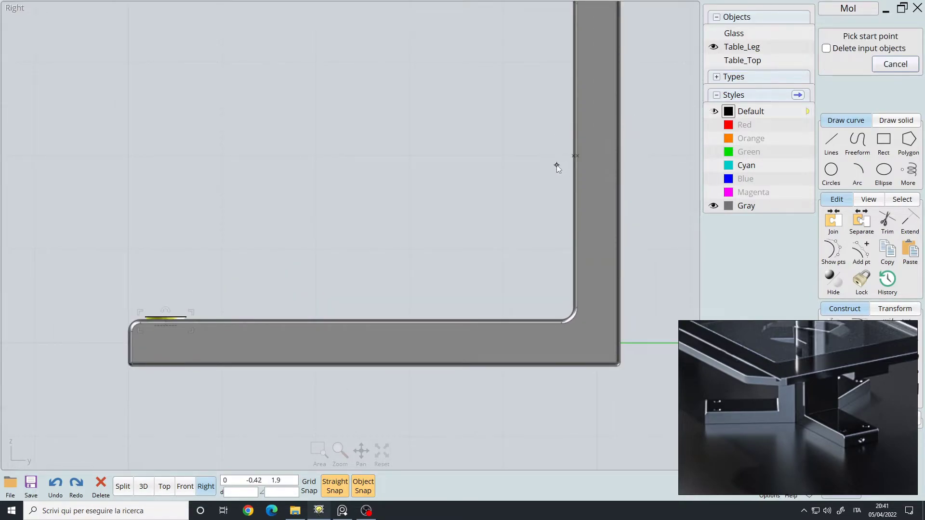
pyautogui.scroll(-1, 469, 195)
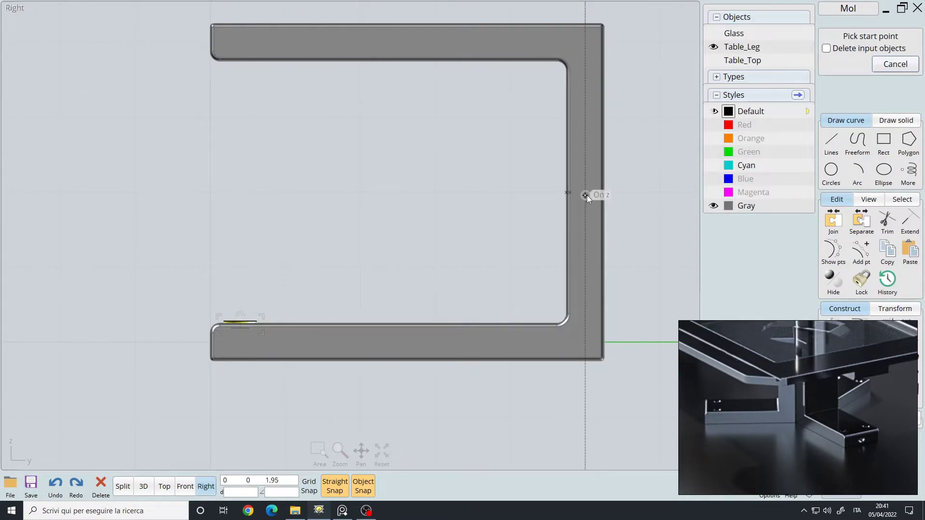
pyautogui.click(567, 191)
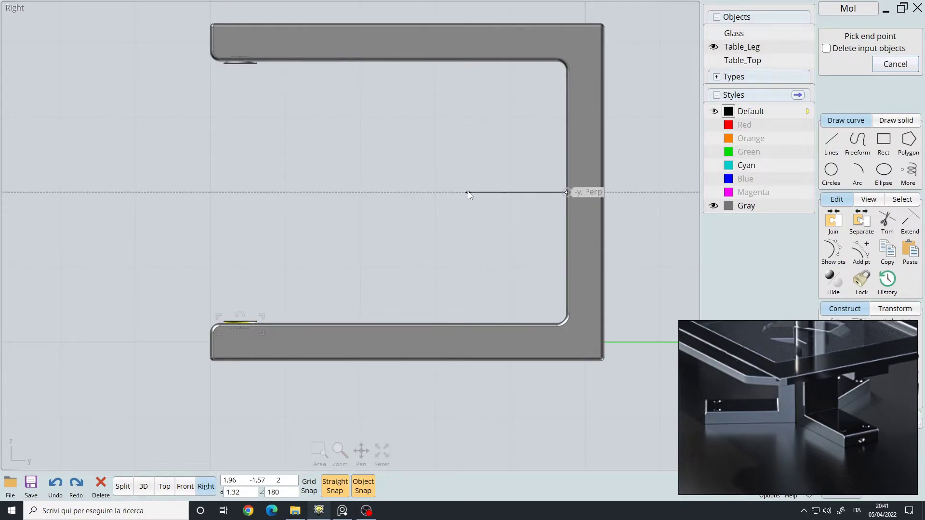
pyautogui.click(468, 193)
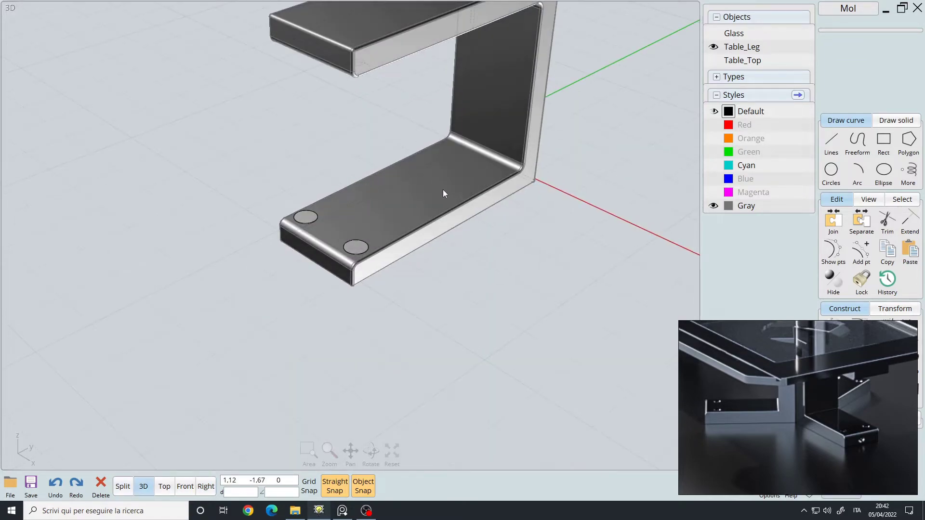
# Subtract all four cones from the table leg with a Boolean difference to cut the countersunk holes
pyautogui.click(443, 190)
pyautogui.moveTo(383, 139); pyautogui.dragTo(398, 182, button='right')
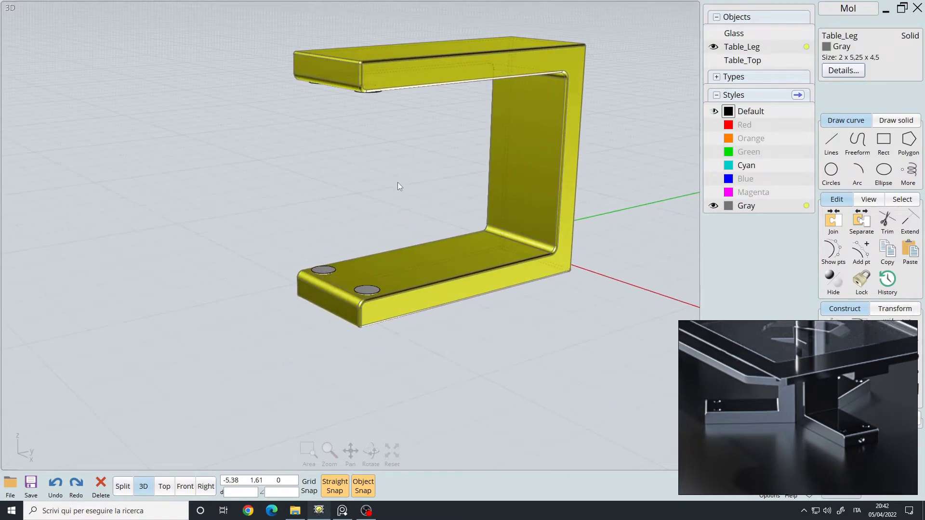
pyautogui.press('d')
pyautogui.scroll(-4, 397, 184)
pyautogui.moveTo(215, 29); pyautogui.dragTo(441, 363)
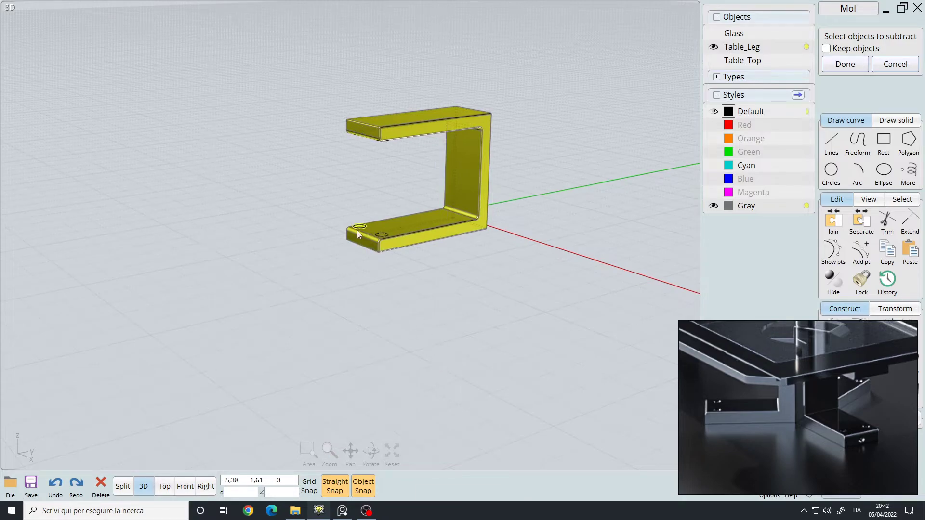
pyautogui.scroll(4, 343, 159)
pyautogui.rightClick(362, 174)
pyautogui.moveTo(382, 206); pyautogui.dragTo(467, 275, button='right')
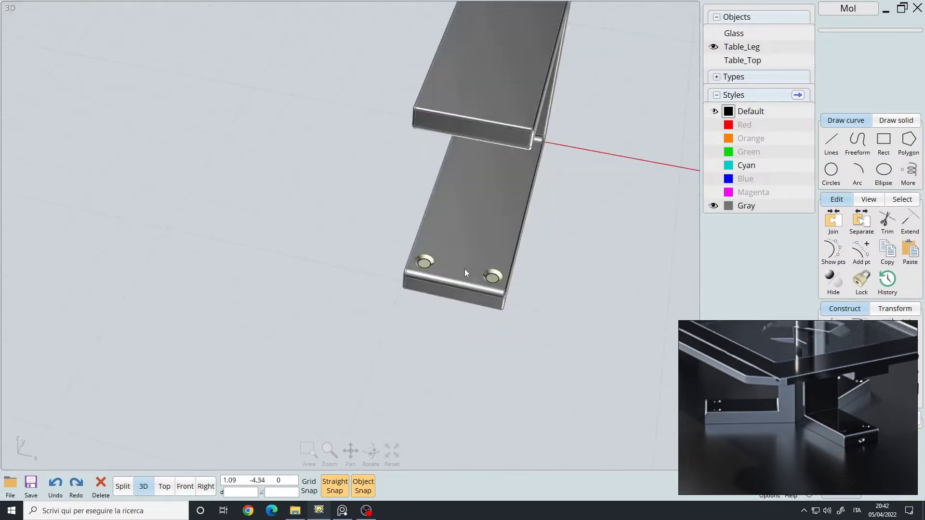
# Fillet the outer rim and inner bottom edge of one countersink on the lower arm with a 0,03 radius
pyautogui.scroll(5, 415, 250)
pyautogui.moveTo(415, 250); pyautogui.dragTo(365, 264, button='right')
pyautogui.scroll(3, 446, 255)
pyautogui.scroll(-2, 446, 256)
pyautogui.moveTo(389, 181); pyautogui.dragTo(407, 218, button='right')
pyautogui.click(435, 192)
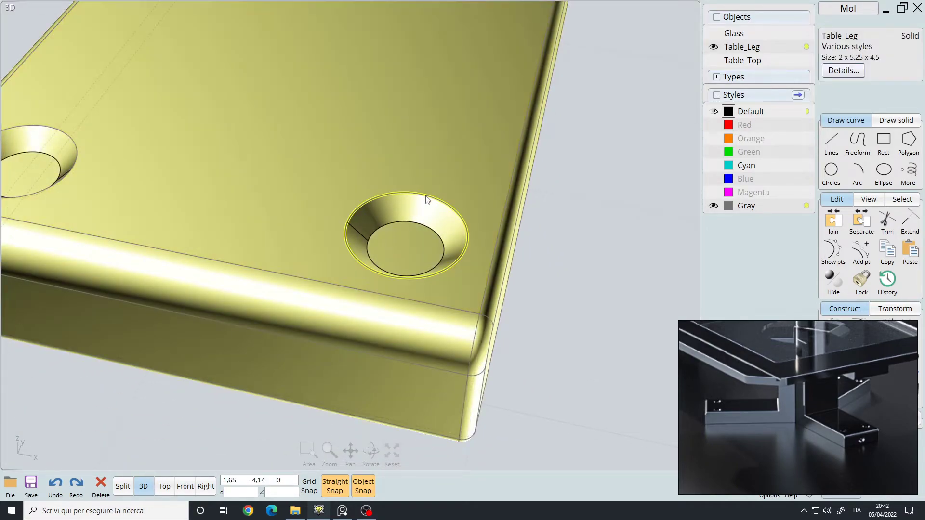
pyautogui.scroll(2, 426, 199)
pyautogui.click(448, 209)
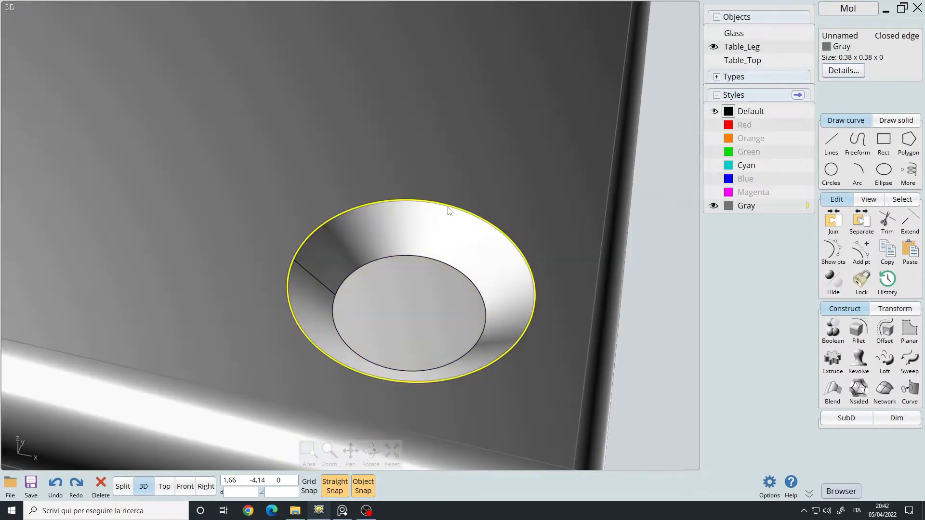
pyautogui.click(424, 256)
pyautogui.moveTo(391, 247); pyautogui.dragTo(470, 244, button='middle')
pyautogui.rightClick(469, 245)
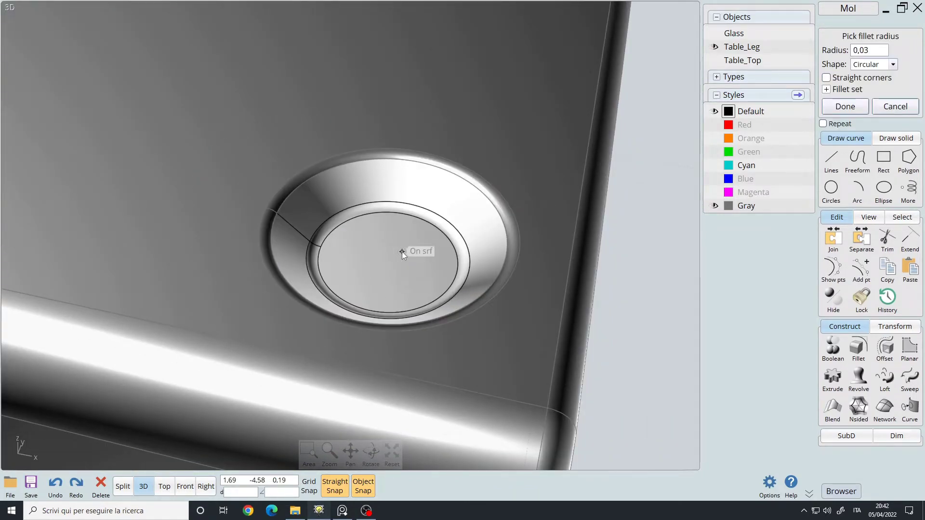
pyautogui.rightClick(401, 251)
# Fillet both circular edges of the other countersink on the lower arm with a 0,03 radius
pyautogui.moveTo(386, 249); pyautogui.dragTo(472, 255, button='middle')
pyautogui.scroll(-3, 472, 255)
pyautogui.scroll(3, 378, 219)
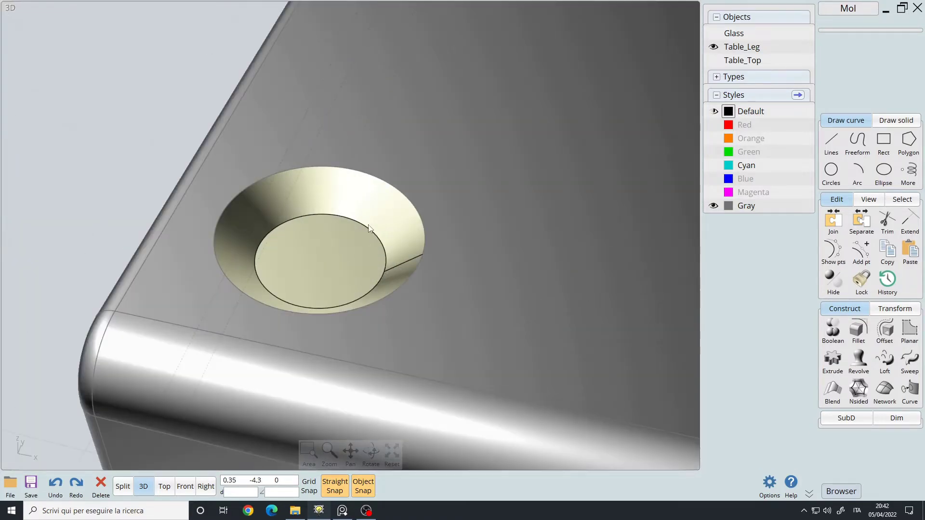
pyautogui.click(345, 241)
pyautogui.click(348, 221)
pyautogui.click(370, 178)
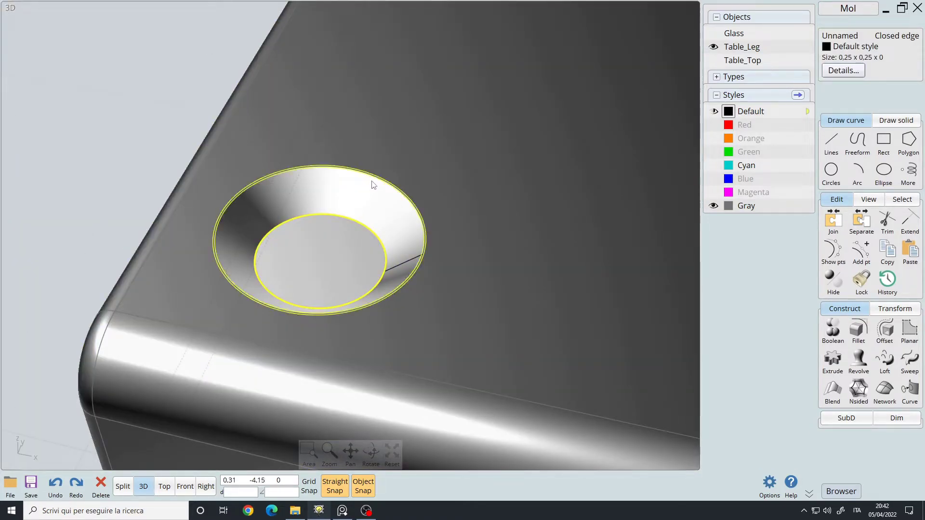
pyautogui.press('f')
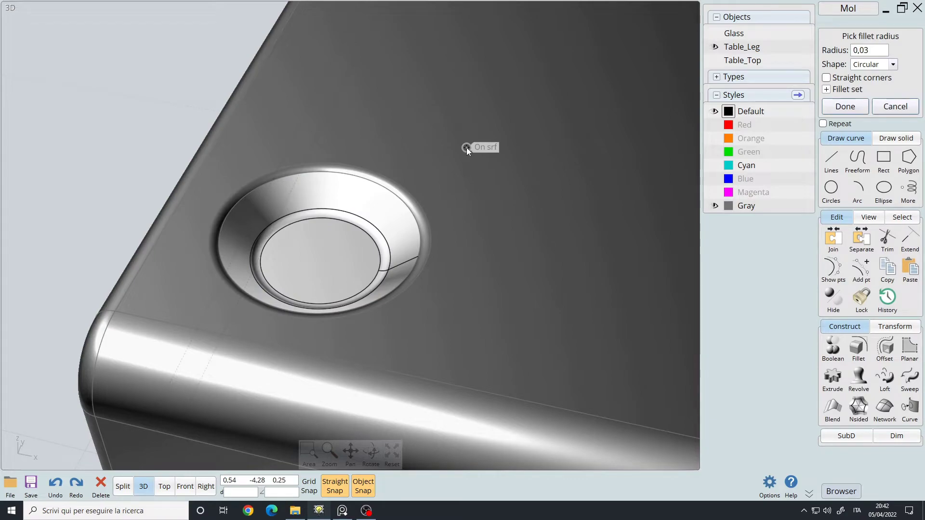
pyautogui.press('Return')
# Fillet both circular edges of the first countersink on the underside of the upper arm with a 0,03 radius
pyautogui.scroll(-6, 415, 195)
pyautogui.moveTo(371, 209); pyautogui.dragTo(338, 140, button='right')
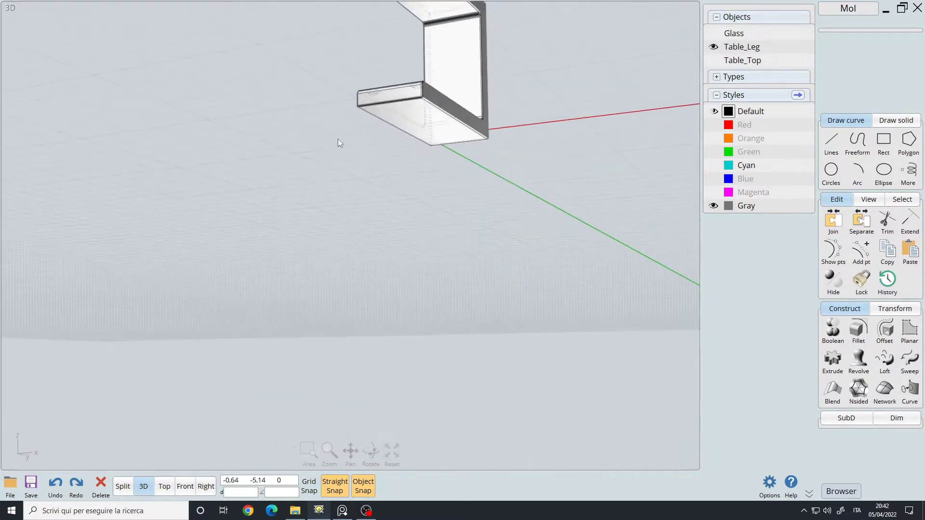
pyautogui.scroll(4, 406, 102)
pyautogui.moveTo(361, 228); pyautogui.dragTo(484, 124, button='right')
pyautogui.scroll(3, 392, 202)
pyautogui.scroll(2, 487, 125)
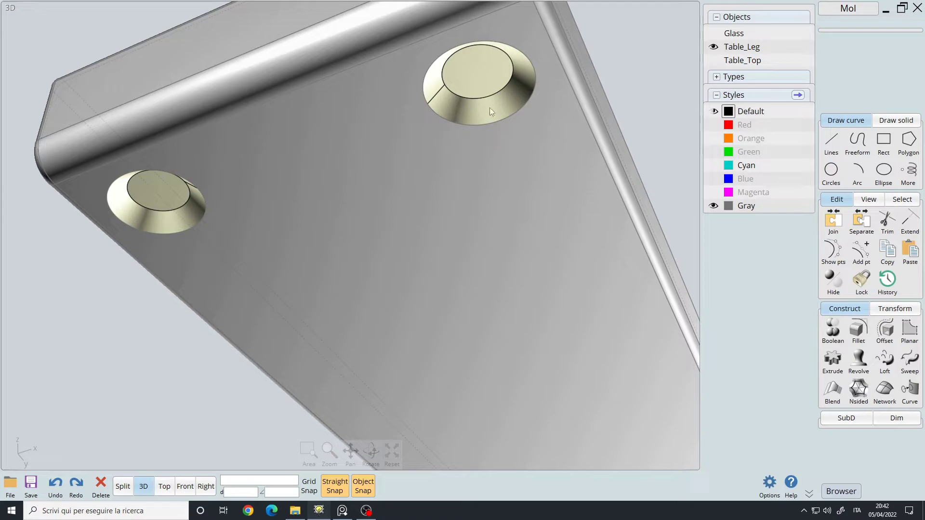
pyautogui.click(493, 124)
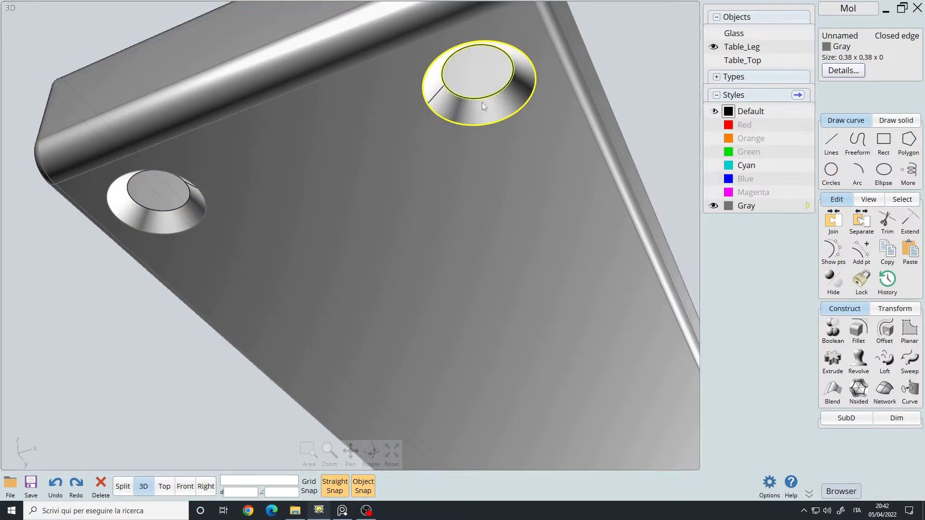
pyautogui.click(513, 74)
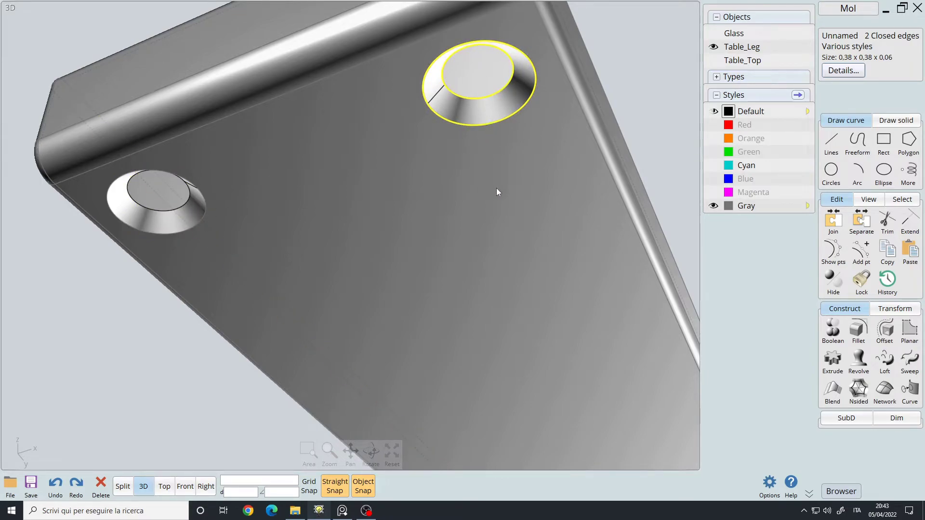
pyautogui.rightClick(496, 166)
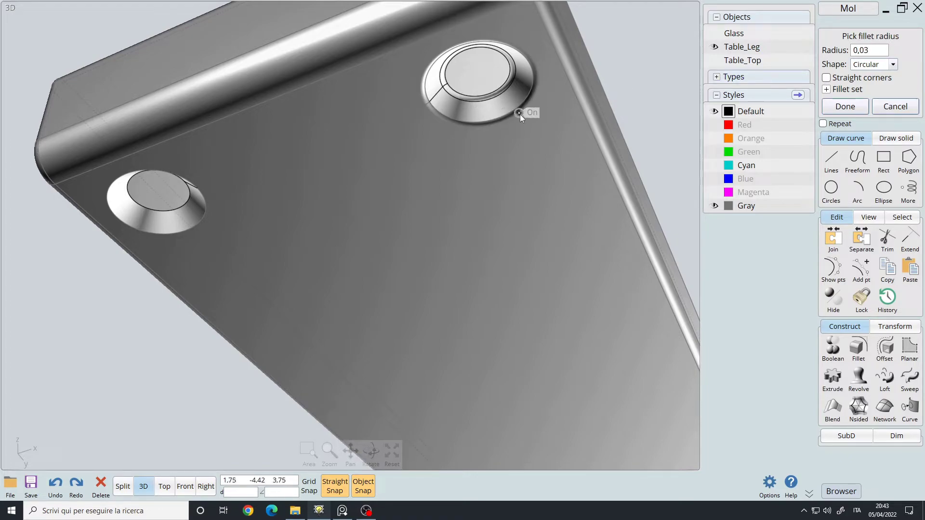
pyautogui.rightClick(485, 160)
# Fillet the rim and bottom edge of the remaining countersink under the upper arm
pyautogui.moveTo(264, 234); pyautogui.dragTo(469, 194, button='middle')
pyautogui.scroll(4, 469, 193)
pyautogui.click(474, 200)
pyautogui.click(474, 201)
pyautogui.rightClick(487, 172)
pyautogui.rightClick(488, 172)
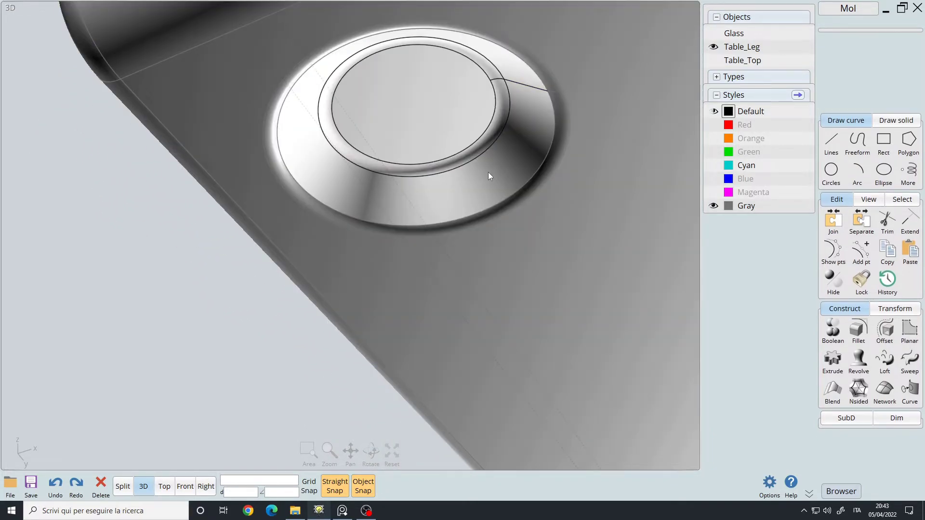
# In the Front view, draw a circle of about 0,13 radius centred on the end face of the leg's lower arm
pyautogui.scroll(-4, 460, 212)
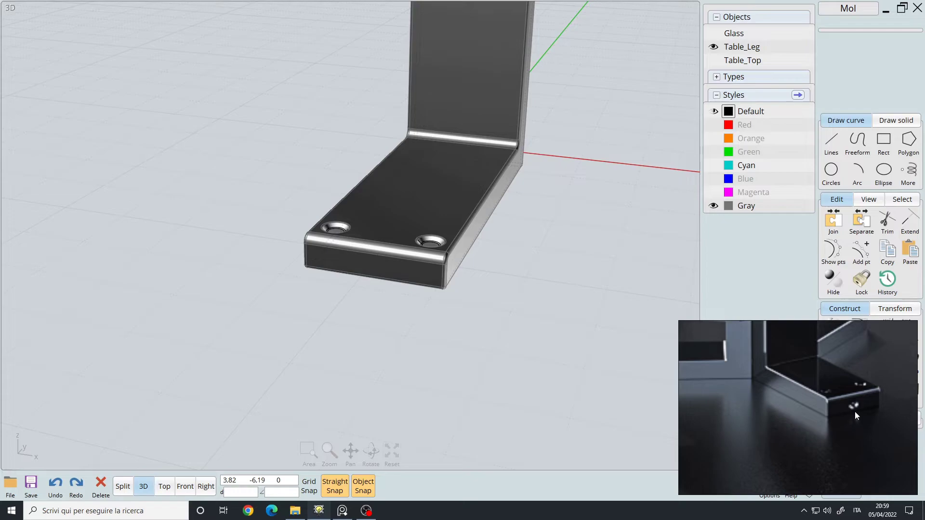
pyautogui.moveTo(511, 272)
pyautogui.mouseDown(button='right')
pyautogui.moveTo(508, 238)
pyautogui.moveTo(484, 282)
pyautogui.moveTo(510, 265)
pyautogui.mouseUp(button='right')
pyautogui.press('space')
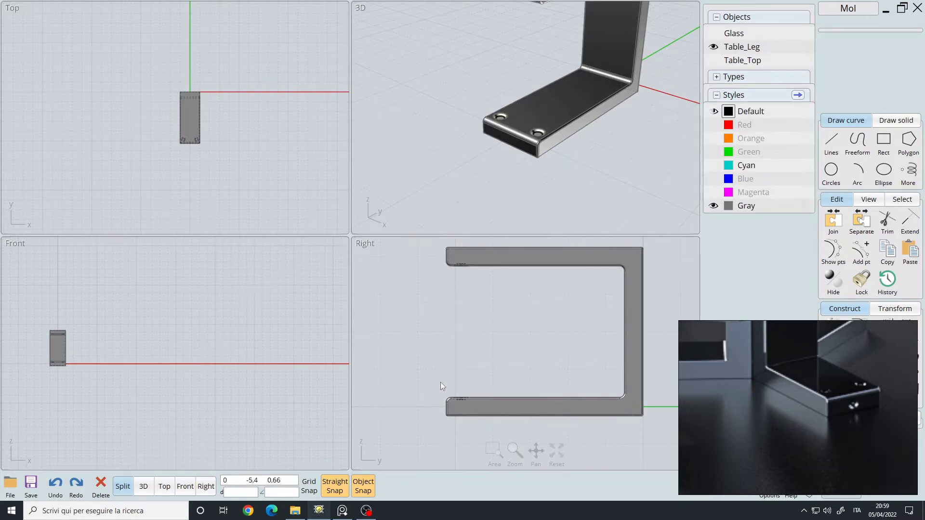
pyautogui.press('Tab')
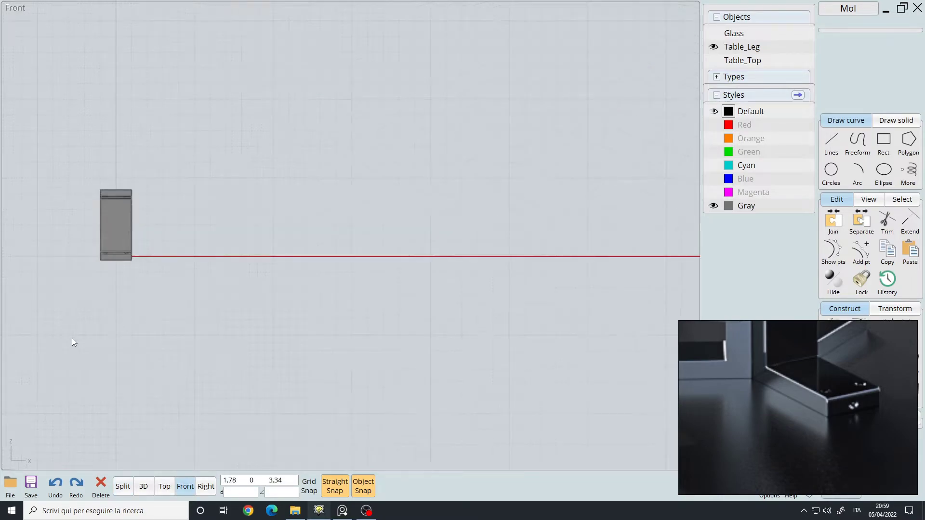
pyautogui.scroll(6, 104, 256)
pyautogui.moveTo(121, 310); pyautogui.dragTo(325, 281, button='middle')
pyautogui.scroll(4, 325, 282)
pyautogui.press('c')
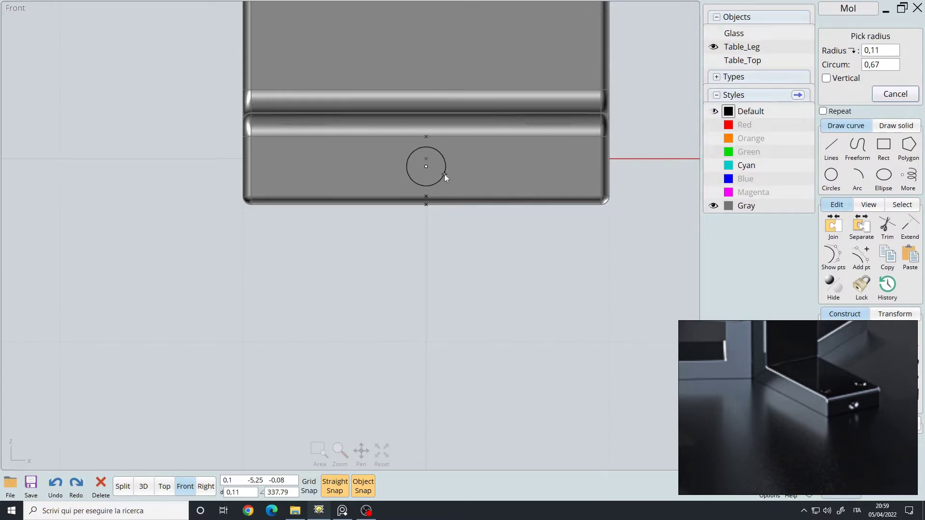
pyautogui.click(447, 177)
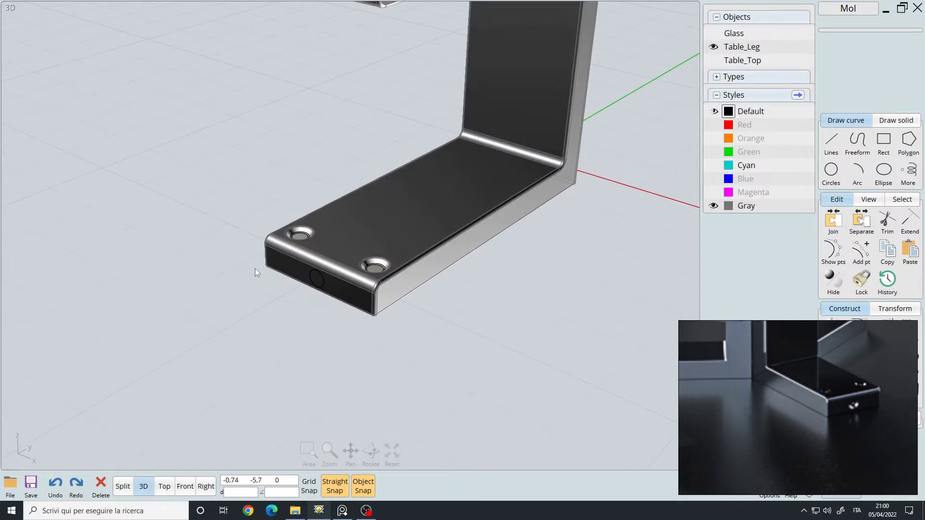
# Extrude the end-face circle inward into the lower arm with capped ends
pyautogui.scroll(5, 337, 265)
pyautogui.click(405, 264)
pyautogui.click(405, 264)
pyautogui.moveTo(368, 279); pyautogui.dragTo(336, 266, button='right')
pyautogui.scroll(4, 336, 265)
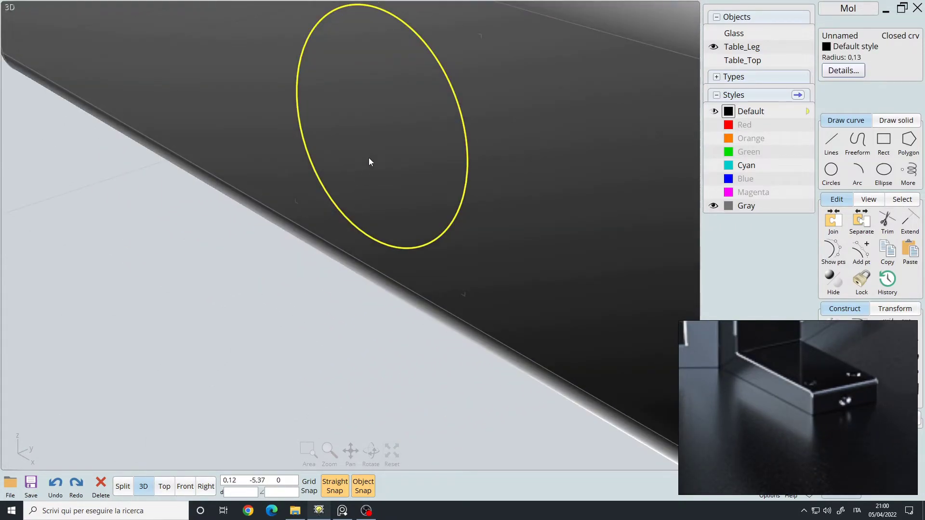
pyautogui.moveTo(365, 165); pyautogui.dragTo(349, 211, button='middle')
pyautogui.press('e')
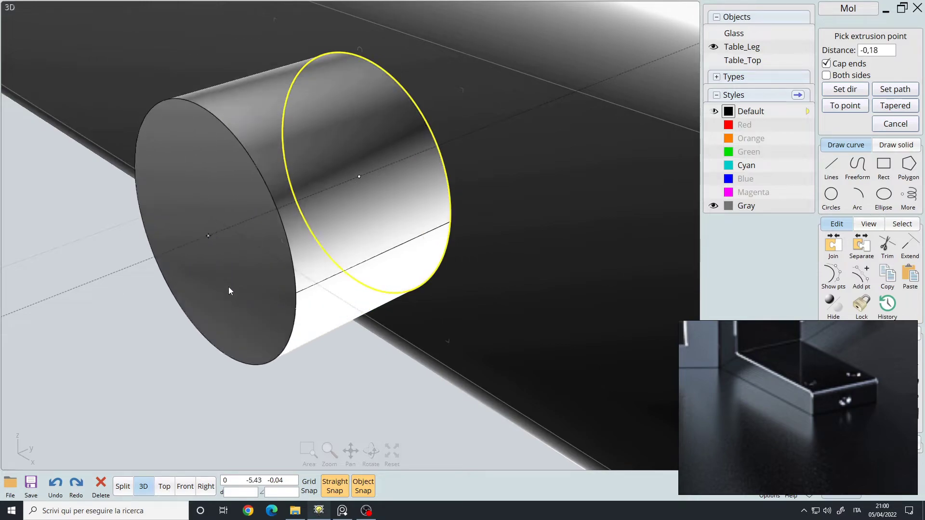
pyautogui.click(444, 194)
# Subtract the extruded cylinder from the table leg with Boolean Difference to cut the round hole in the lower arm's end face
pyautogui.scroll(-5, 273, 311)
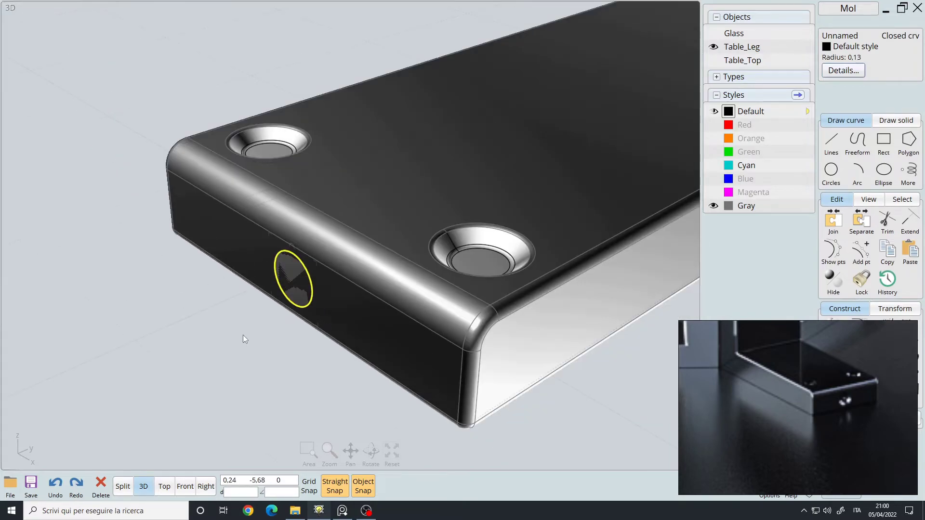
pyautogui.moveTo(252, 329); pyautogui.dragTo(316, 281, button='right')
pyautogui.scroll(4, 317, 282)
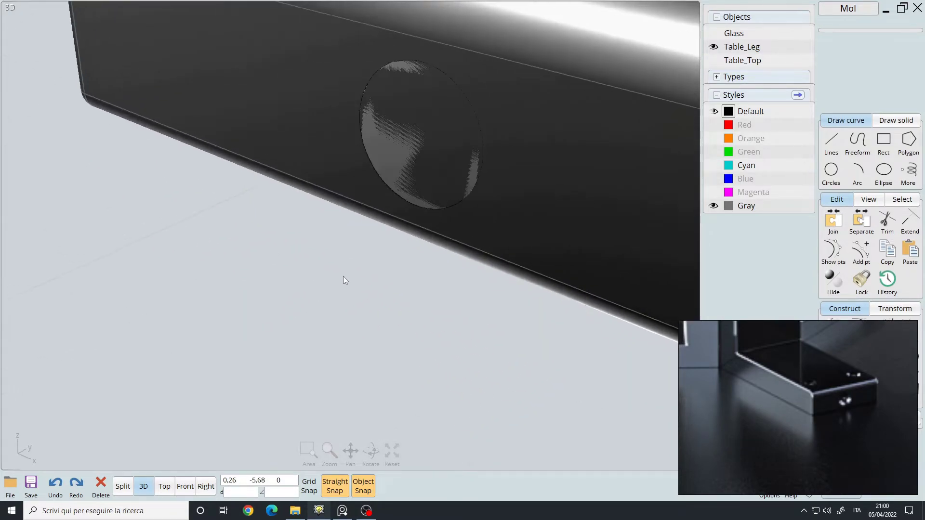
pyautogui.scroll(-2, 342, 284)
pyautogui.click(340, 232)
pyautogui.scroll(2, 369, 318)
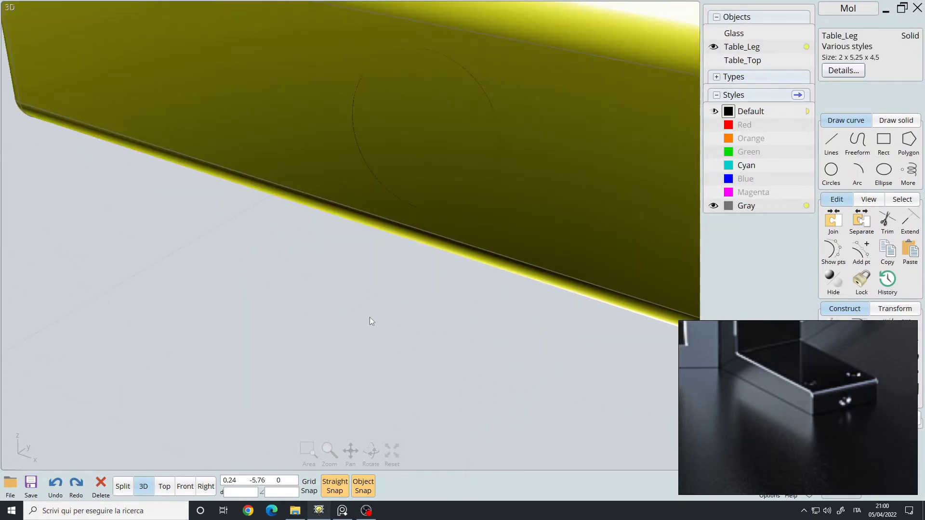
pyautogui.press('d')
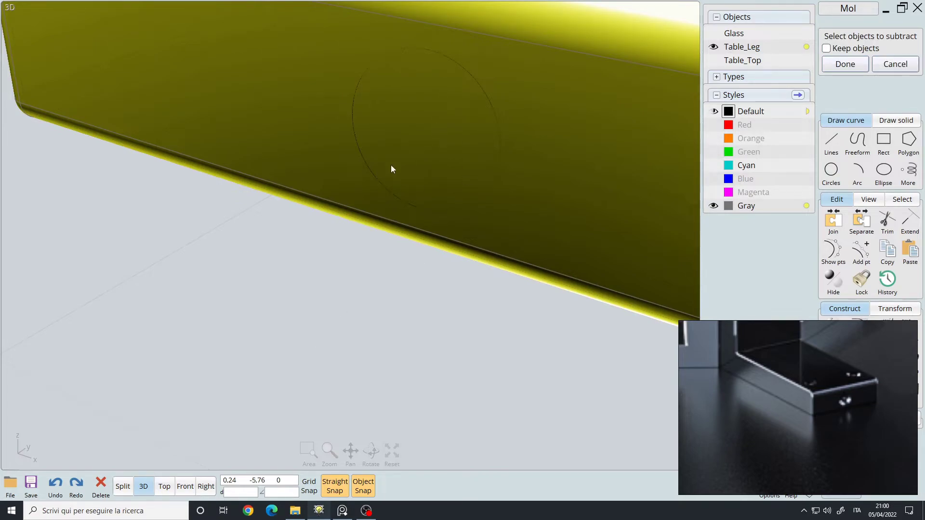
pyautogui.scroll(-3, 321, 329)
pyautogui.scroll(1, 347, 265)
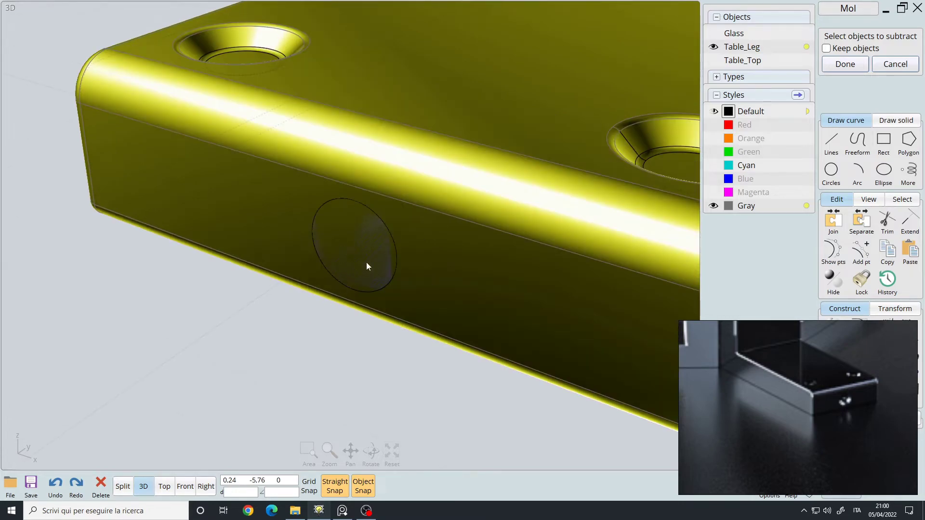
pyautogui.rightClick(294, 359)
pyautogui.click(299, 360)
# Chamfer the outer rim of the end-face hole with a distance of 0,02
pyautogui.moveTo(299, 360); pyautogui.dragTo(357, 223, button='right')
pyautogui.click(260, 255)
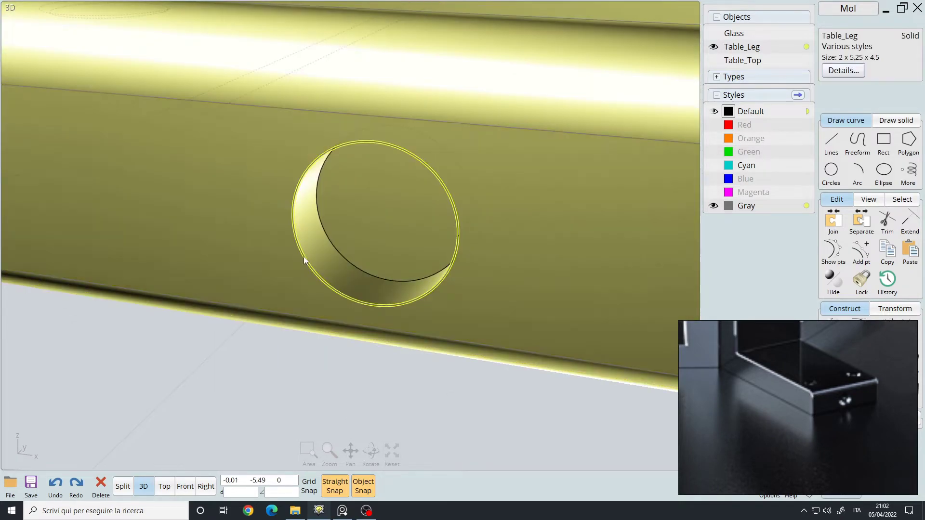
pyautogui.click(304, 271)
pyautogui.moveTo(305, 272); pyautogui.dragTo(319, 326, button='right')
pyautogui.press('c')
pyautogui.click(498, 193)
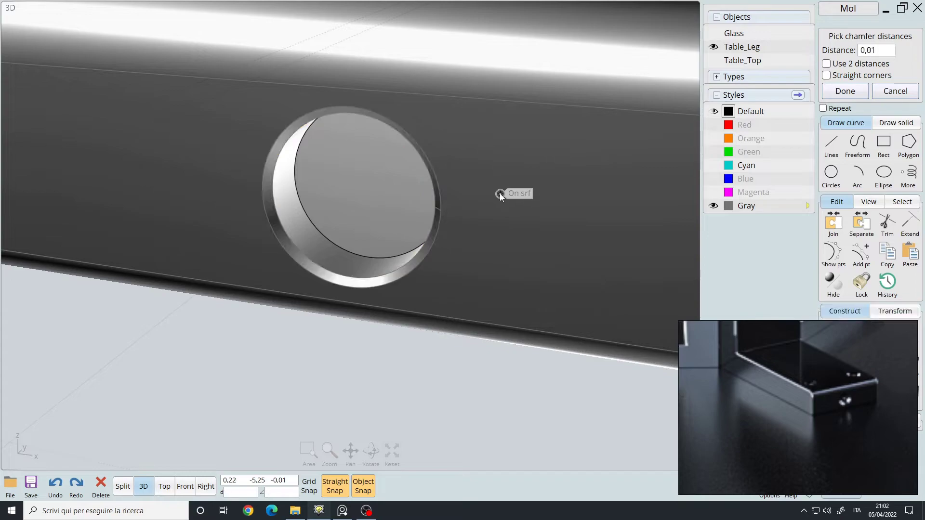
pyautogui.click(513, 194)
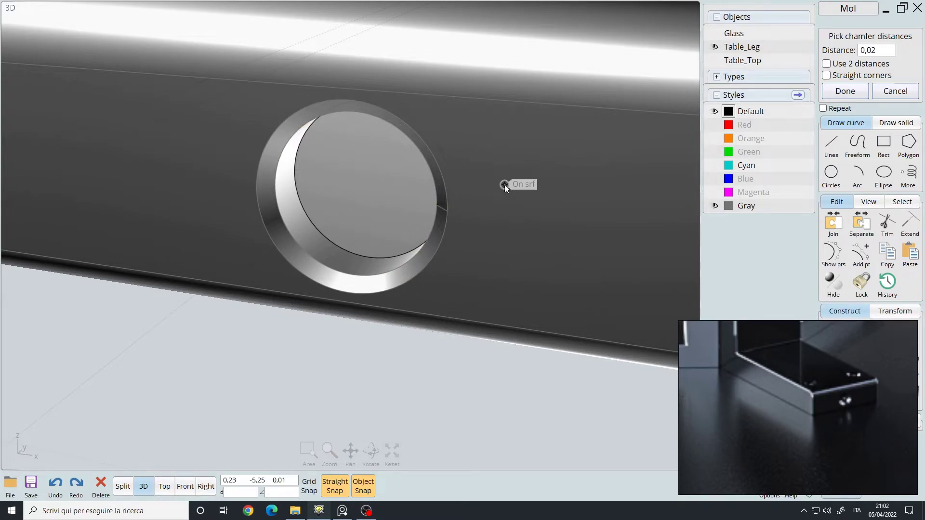
pyautogui.rightClick(505, 184)
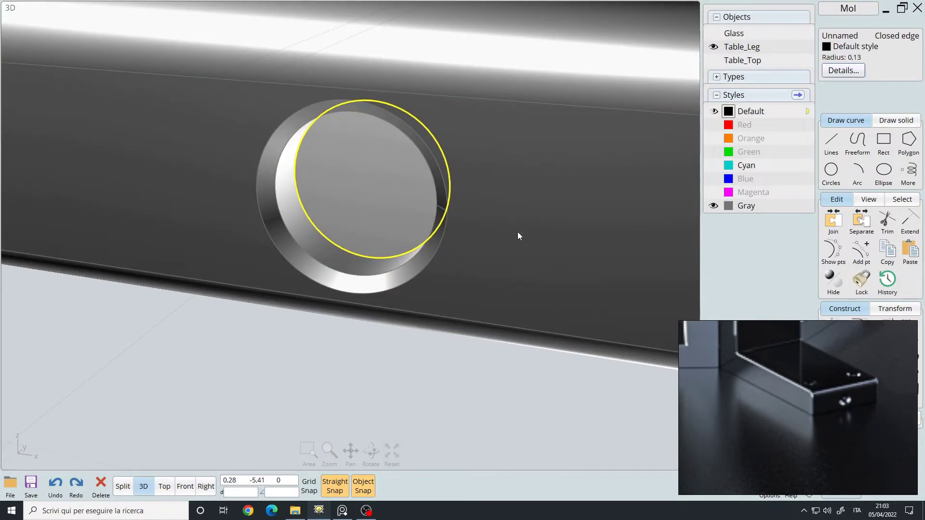
# Fillet the bottom circular edge inside the end-face hole with a 0,01 radius
pyautogui.press('f')
pyautogui.click(510, 185)
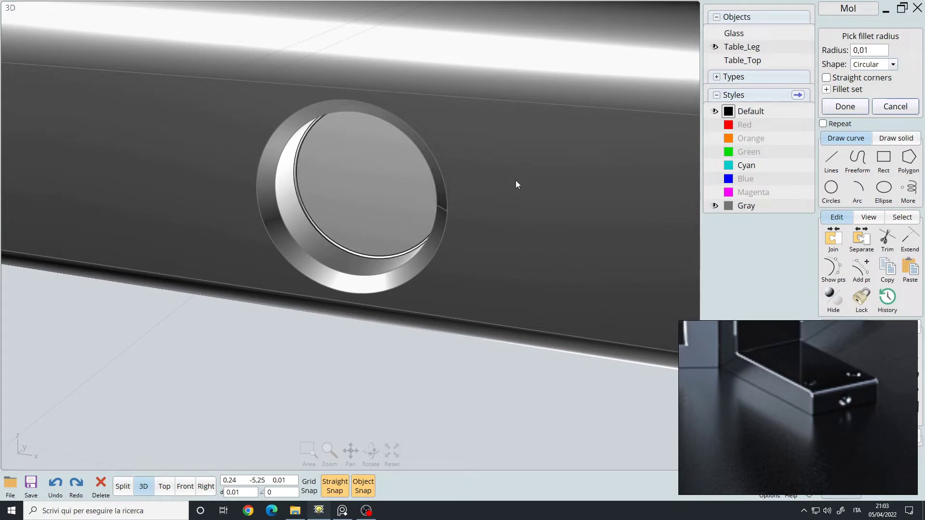
pyautogui.click(516, 181)
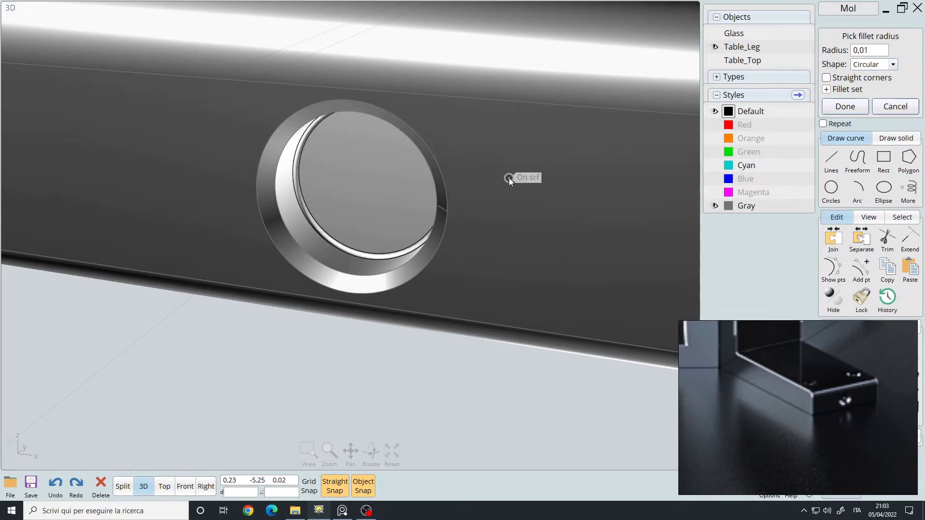
pyautogui.rightClick(510, 178)
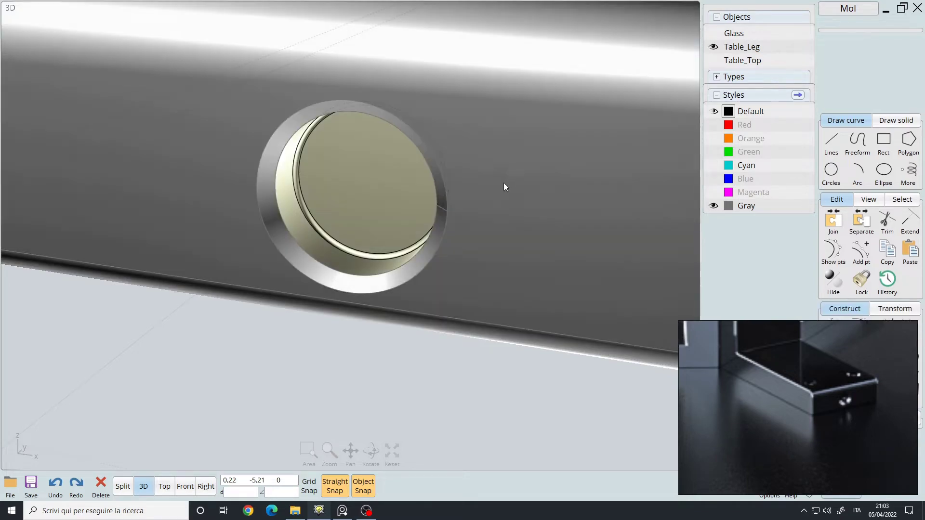
# In the Front view, draw a circle of about 0,11 radius centred on the bottom face of the end-face hole
pyautogui.click(381, 188)
pyautogui.click(371, 181)
pyautogui.scroll(-6, 369, 212)
pyautogui.moveTo(370, 213); pyautogui.dragTo(388, 218, button='right')
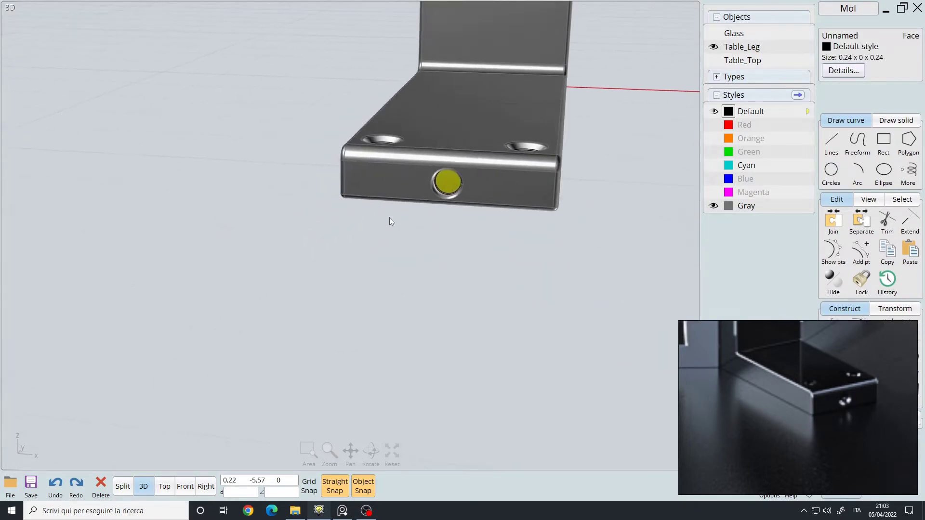
pyautogui.scroll(10, 416, 214)
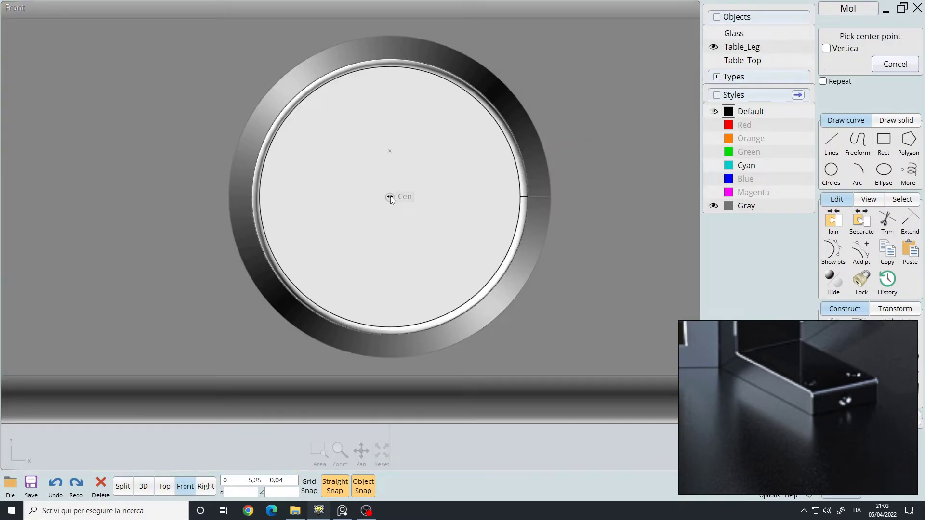
pyautogui.click(390, 197)
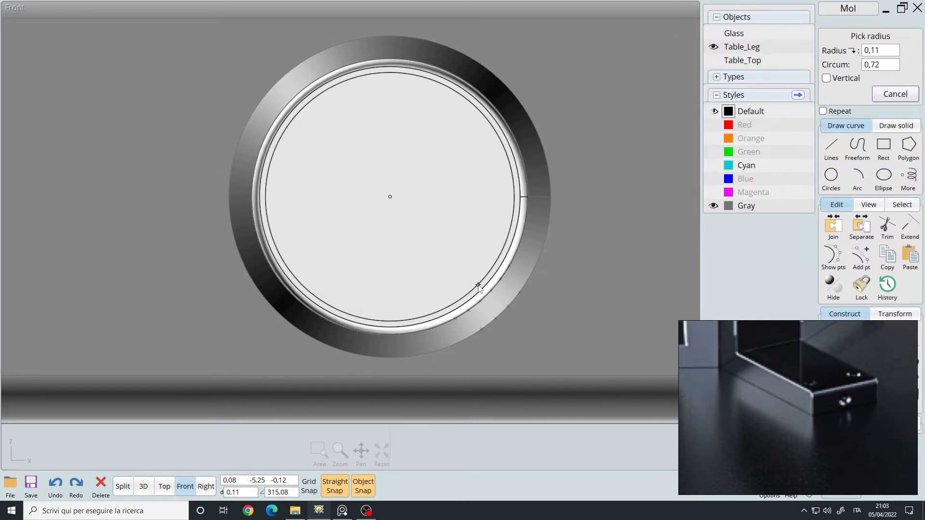
pyautogui.click(478, 285)
pyautogui.click(496, 254)
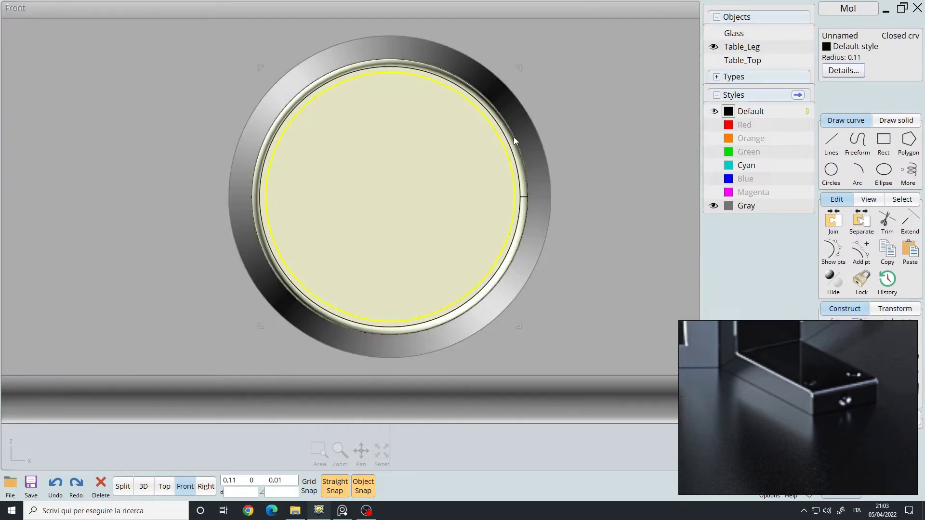
# In the Right view, move the new circle slightly deeper into the lower arm with object snapping turned off
pyautogui.press('Tab')
pyautogui.press('Tab')
pyautogui.moveTo(559, 126); pyautogui.dragTo(297, 363, button='right')
pyautogui.scroll(3, 297, 364)
pyautogui.moveTo(292, 362); pyautogui.dragTo(351, 319)
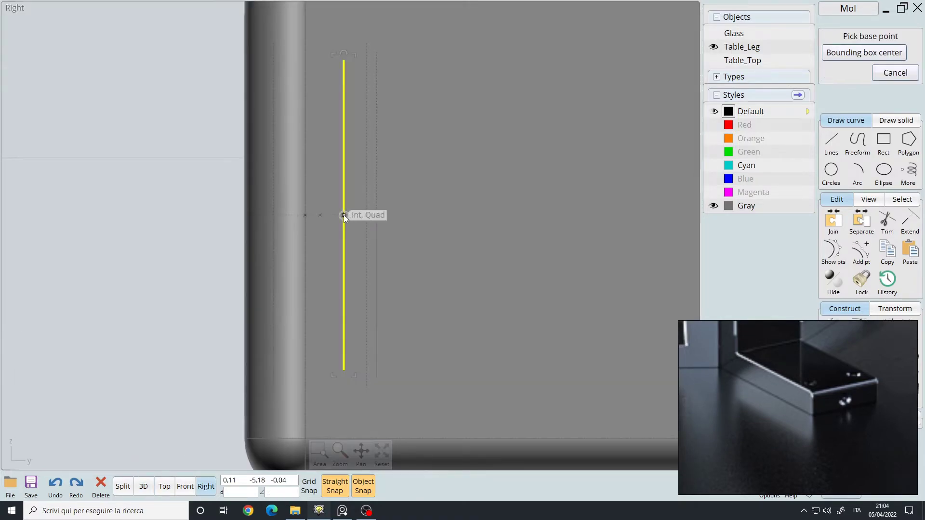
pyautogui.click(343, 215)
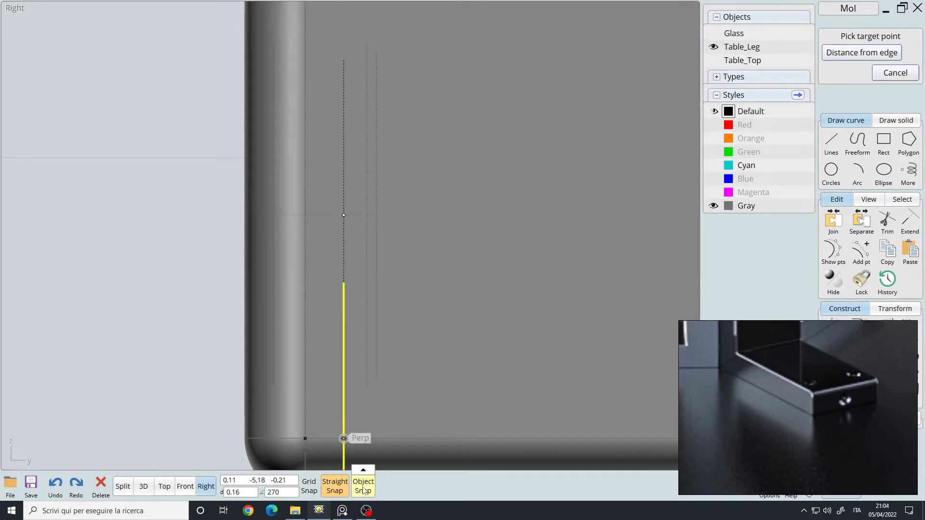
pyautogui.click(360, 488)
pyautogui.click(361, 215)
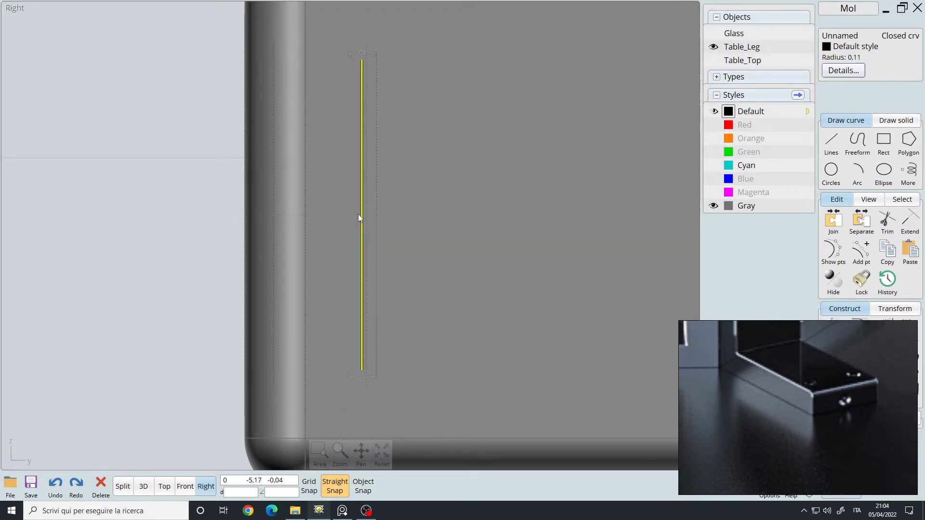
# Extrude the circle into a round plug inside the end-face hole, delete the profile curve and turn object snapping back on
pyautogui.press('e')
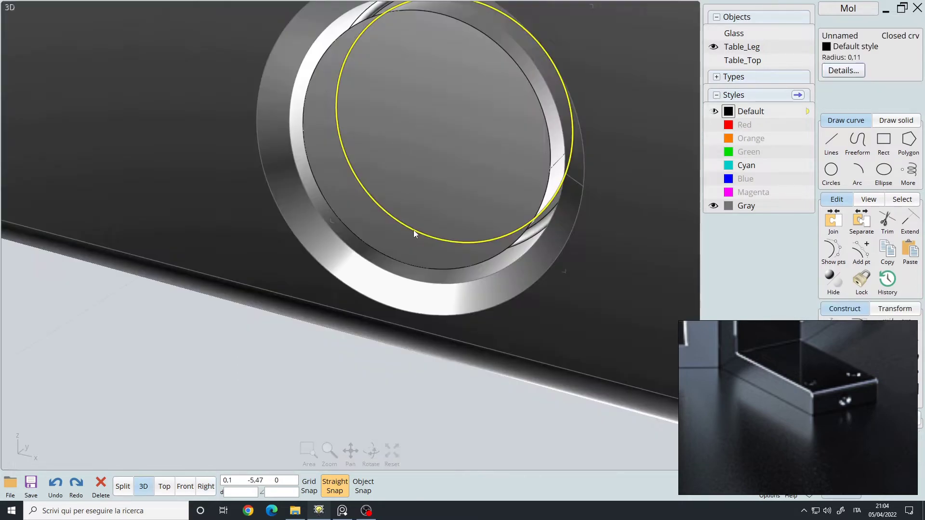
pyautogui.press('Delete')
pyautogui.click(363, 486)
# Fillet the front circular edge of the plug in the end-face hole with a 0,01 radius
pyautogui.moveTo(422, 181); pyautogui.dragTo(429, 236, button='right')
pyautogui.click(522, 292)
pyautogui.click(543, 198)
pyautogui.moveTo(543, 197); pyautogui.dragTo(439, 233, button='right')
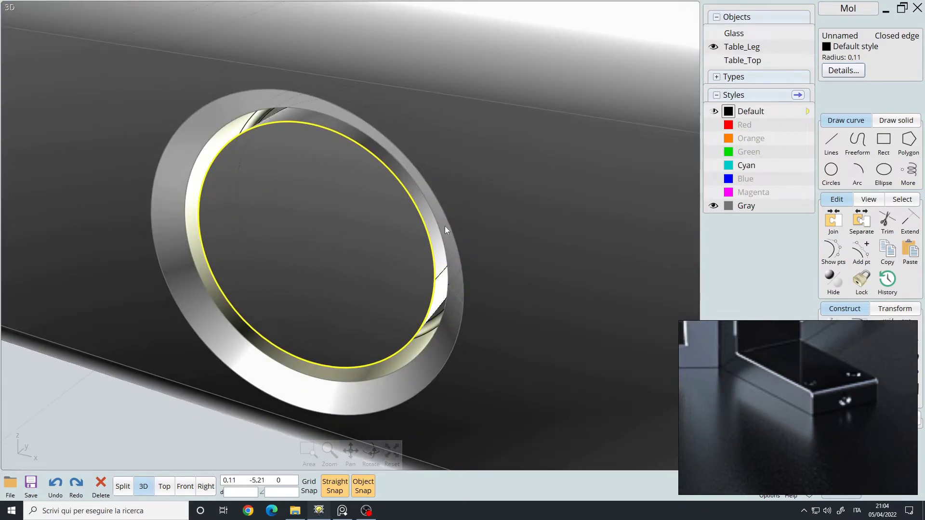
pyautogui.rightClick(440, 226)
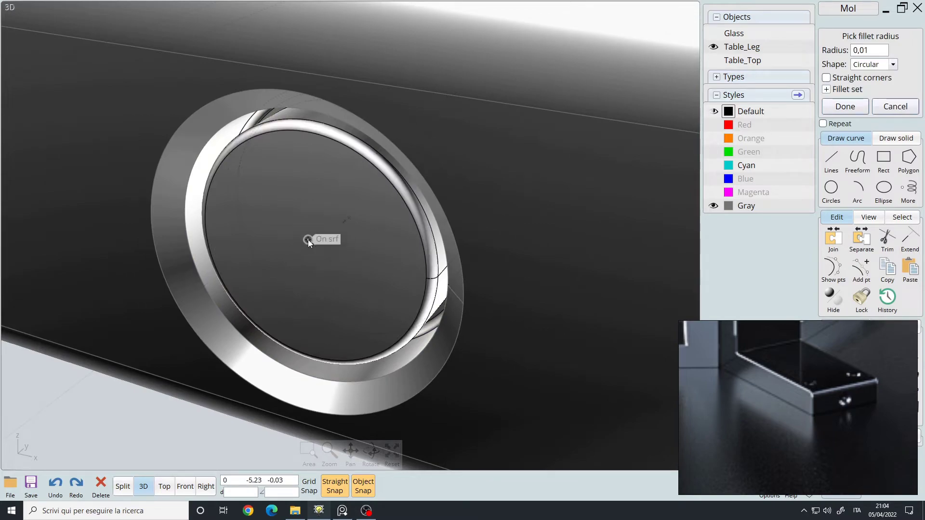
pyautogui.rightClick(352, 242)
# Examine the end-face hole and the whole leg, and compare them with the table legs in the reference image
pyautogui.scroll(-8, 342, 282)
pyautogui.moveTo(348, 265); pyautogui.dragTo(364, 275, button='right')
pyautogui.scroll(2, 386, 294)
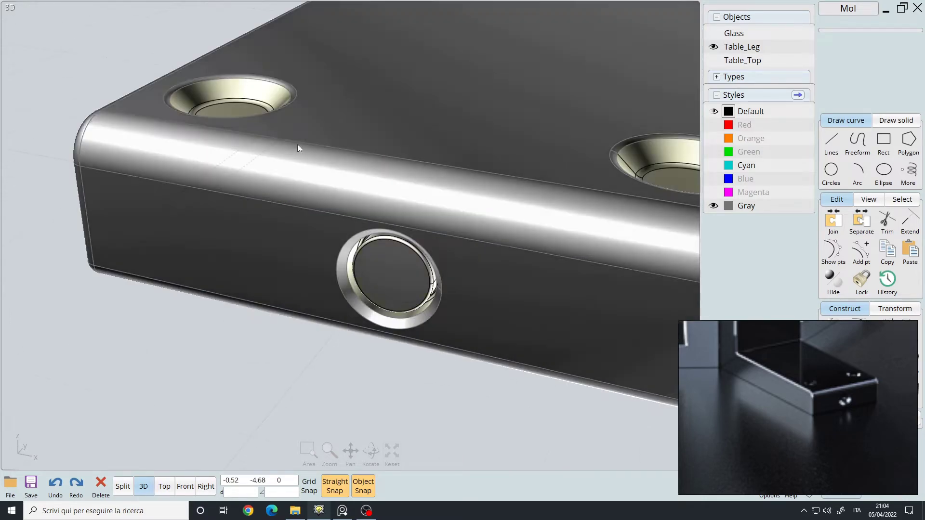
pyautogui.scroll(-2, 331, 170)
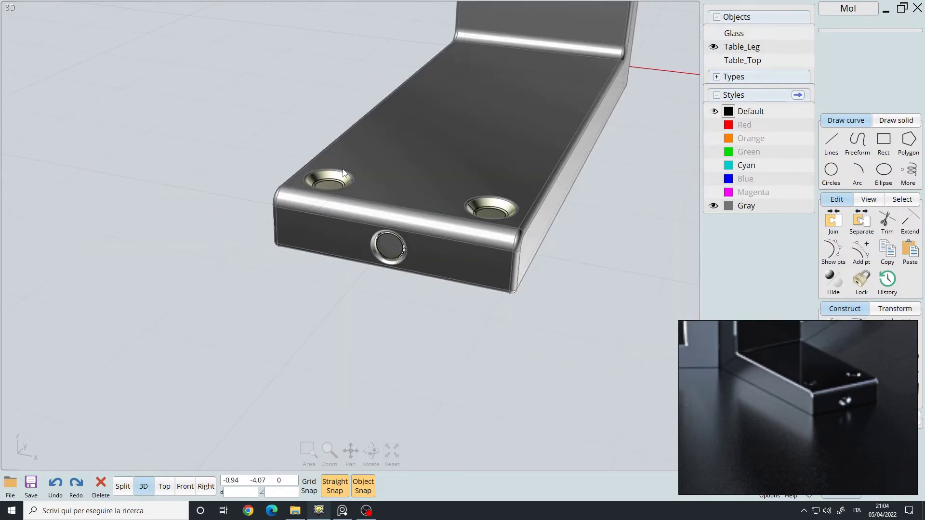
pyautogui.moveTo(481, 187); pyautogui.dragTo(467, 217, button='middle')
pyautogui.moveTo(432, 261)
pyautogui.mouseDown(button='right')
pyautogui.moveTo(429, 279)
pyautogui.moveTo(429, 254)
pyautogui.mouseUp(button='right')
pyautogui.scroll(6, 355, 228)
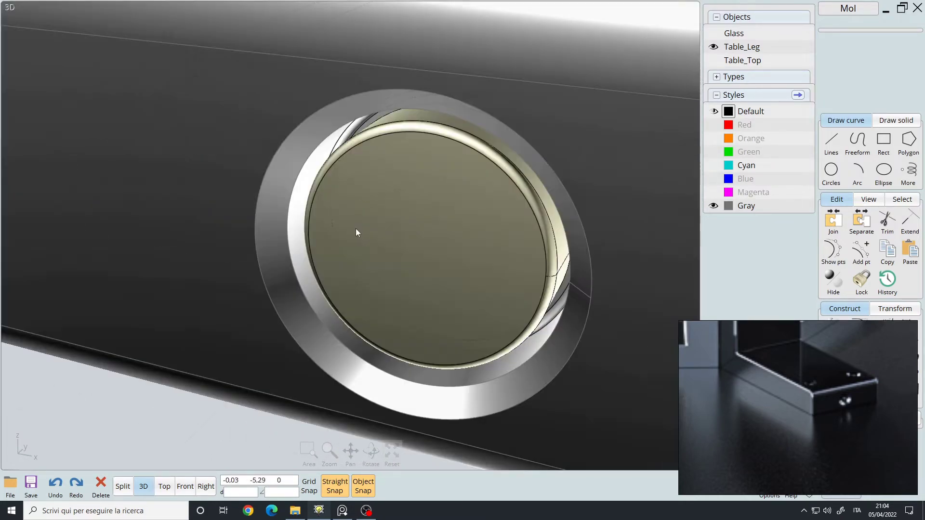
pyautogui.scroll(-6, 390, 236)
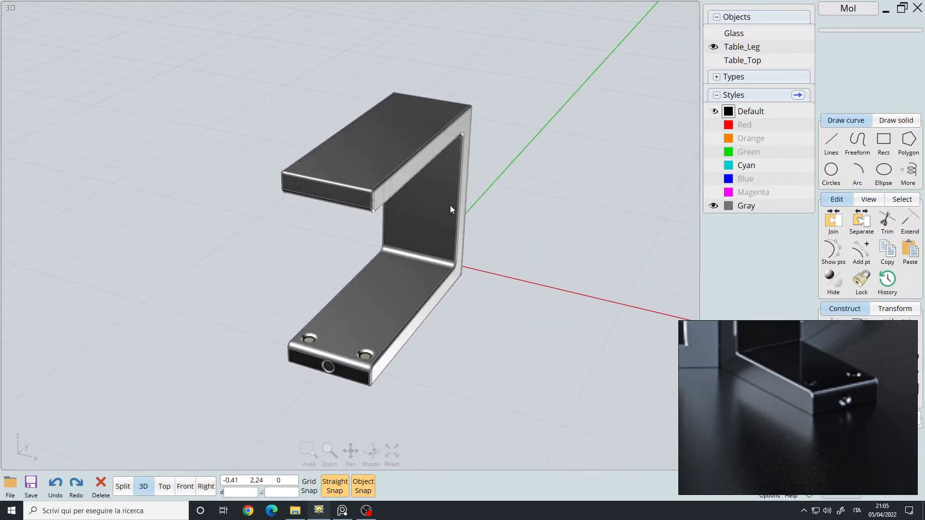
pyautogui.scroll(-4, 793, 382)
pyautogui.moveTo(793, 381); pyautogui.dragTo(814, 438, button='middle')
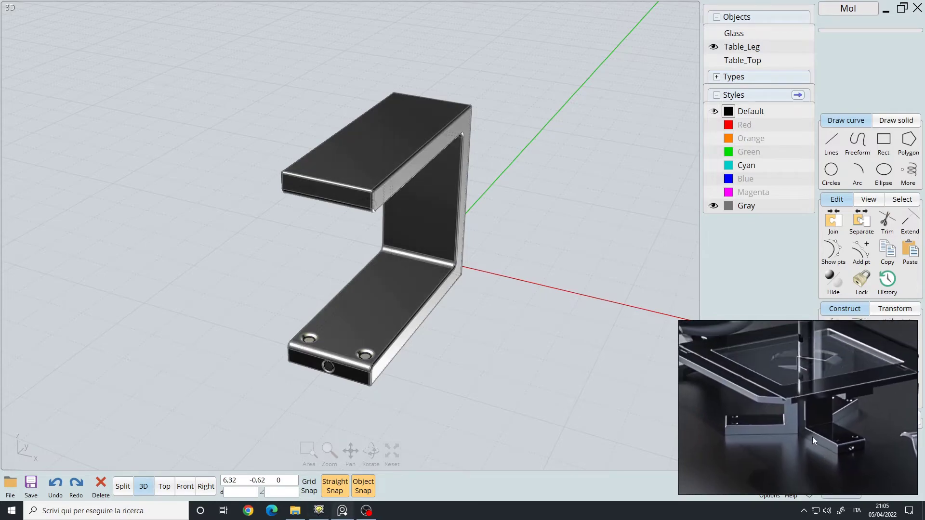
# In the Top view, move the table leg straight along negative Y, about 5 units away from the origin
pyautogui.moveTo(543, 266); pyautogui.dragTo(540, 250, button='middle')
pyautogui.press('space')
pyautogui.press('space')
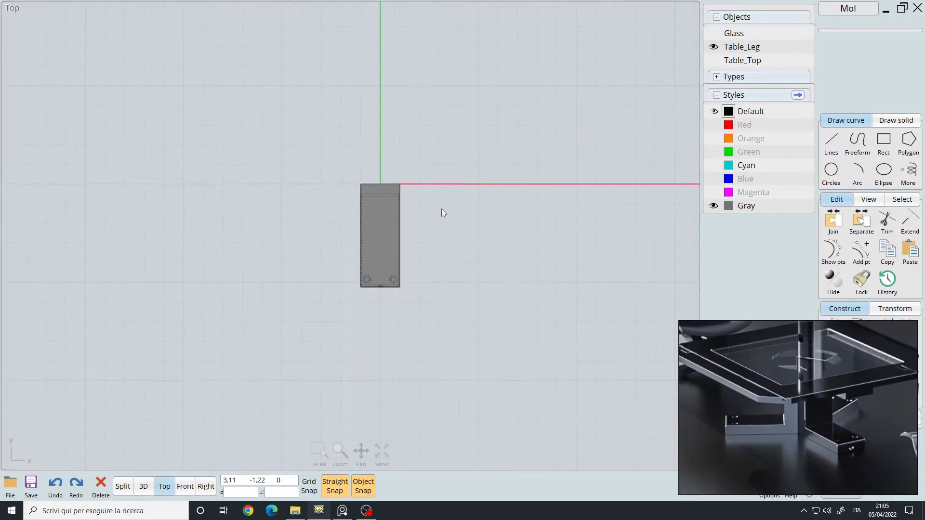
pyautogui.scroll(4, 409, 203)
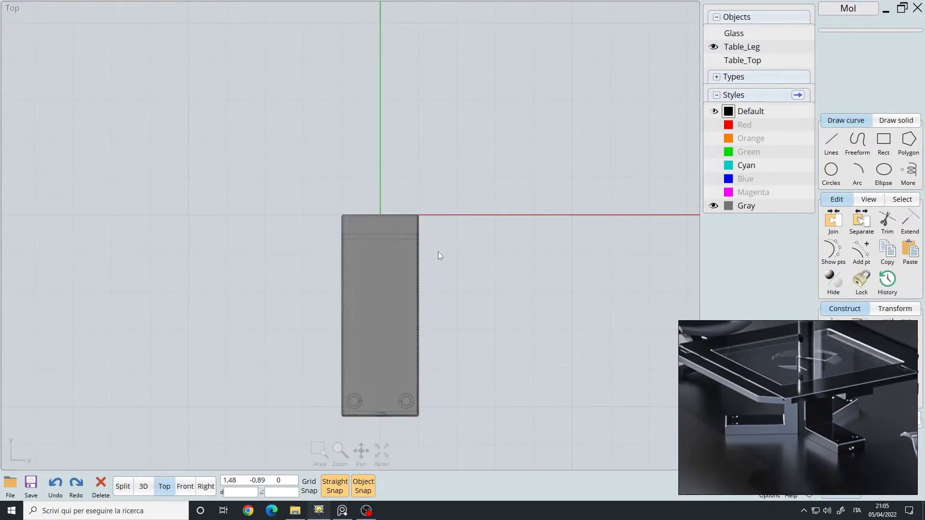
pyautogui.scroll(-2, 406, 196)
pyautogui.click(399, 189)
pyautogui.moveTo(384, 184); pyautogui.dragTo(383, 327)
pyautogui.moveTo(477, 205); pyautogui.dragTo(479, 246, button='right')
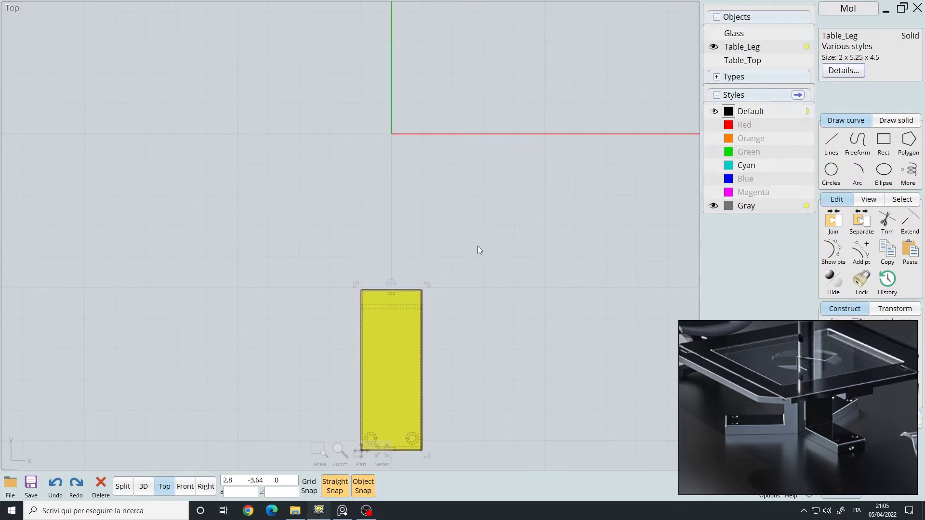
# Create a circular array of the table leg around the origin with 3 items filling 360 degrees
pyautogui.press('a')
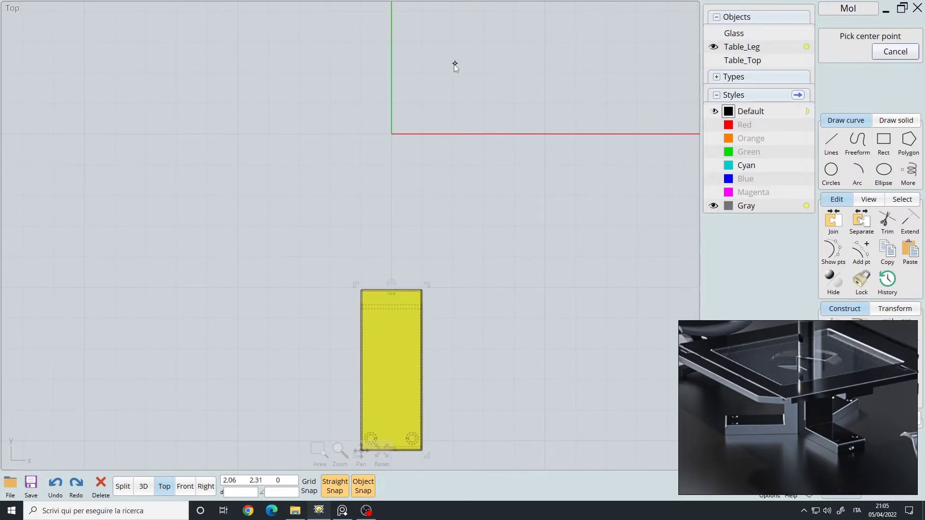
pyautogui.click(391, 134)
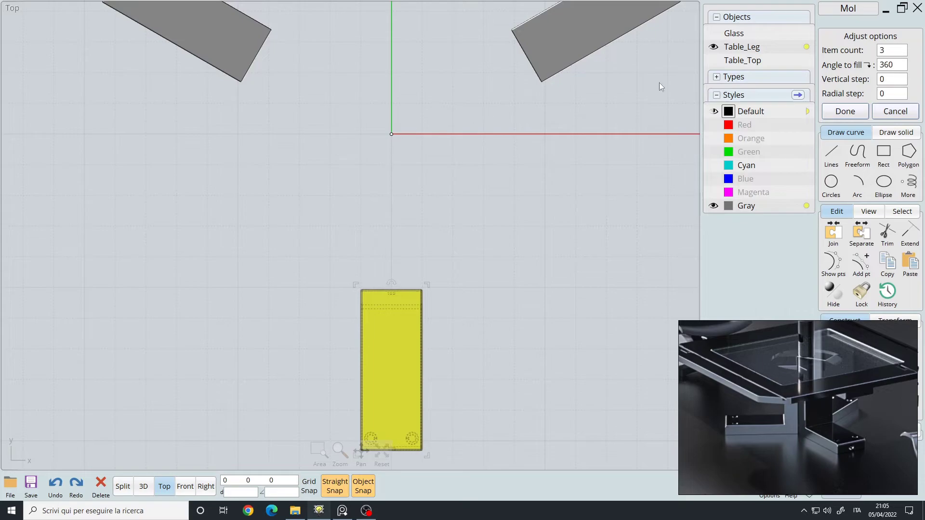
pyautogui.scroll(-4, 439, 177)
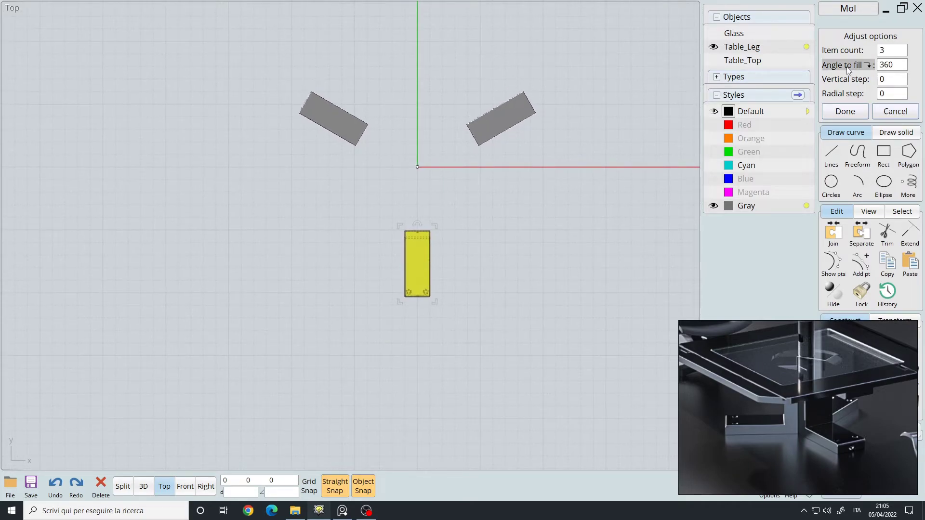
pyautogui.click(845, 111)
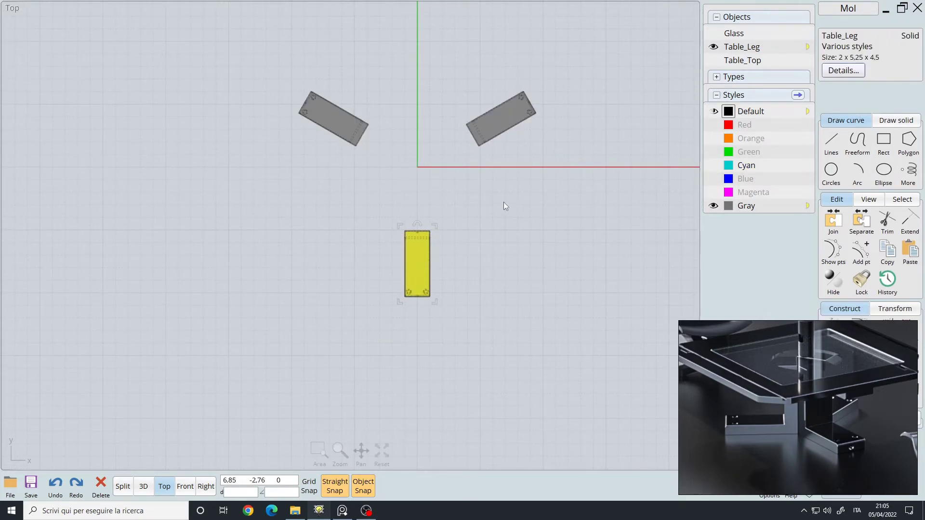
pyautogui.scroll(3, 487, 221)
pyautogui.scroll(5, 386, 263)
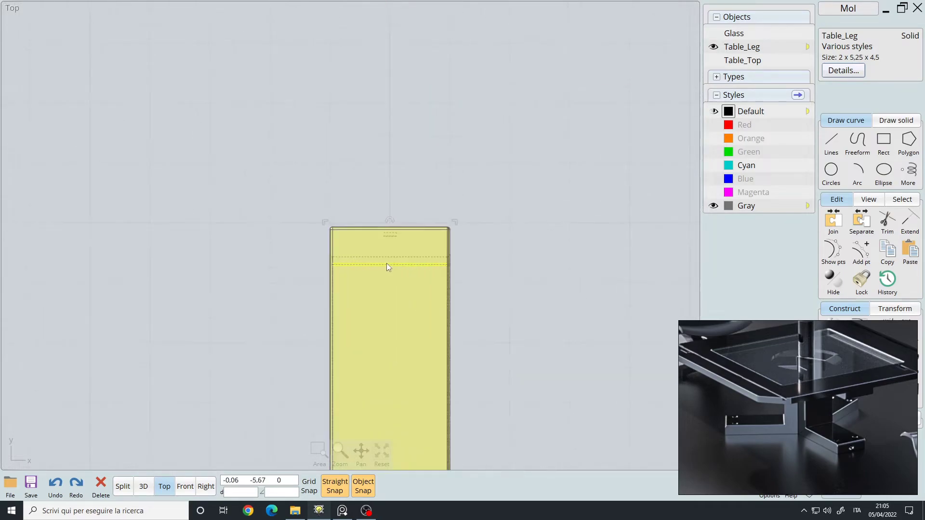
# In the Top view, move the front leg from the midpoint of its inner edge to the origin
pyautogui.scroll(3, 406, 263)
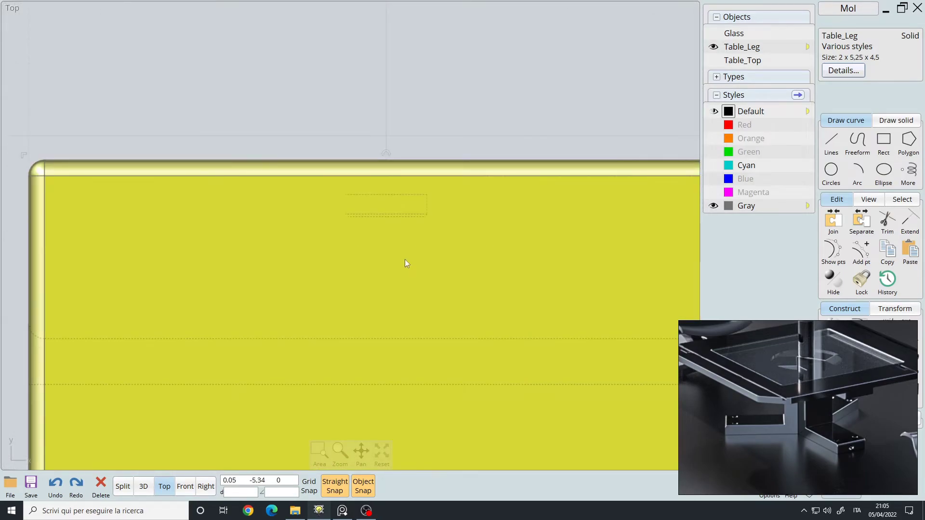
pyautogui.press('m')
pyautogui.click(387, 159)
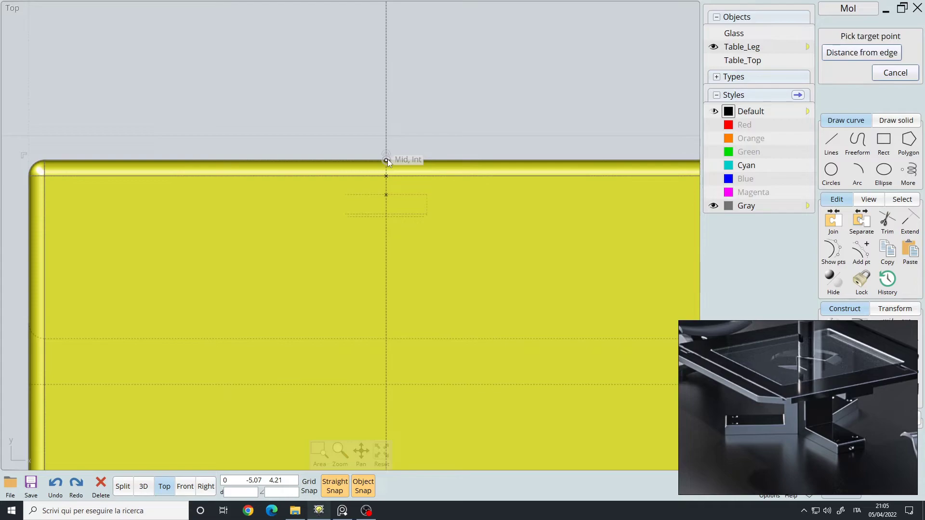
pyautogui.scroll(-8, 387, 161)
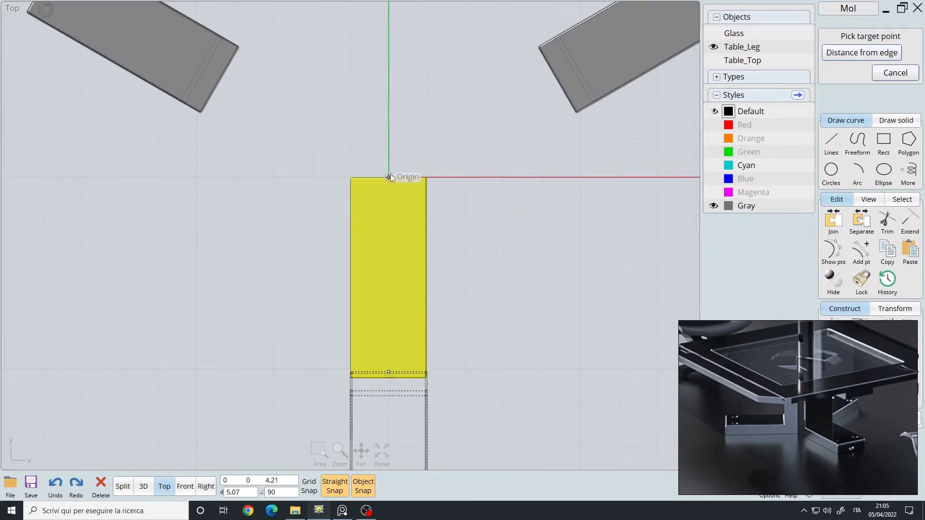
pyautogui.click(390, 178)
# Move the upper-left leg by its lowest inner corner onto the front leg's inner left corner so both corners meet
pyautogui.scroll(2, 267, 135)
pyautogui.click(247, 136)
pyautogui.scroll(4, 259, 169)
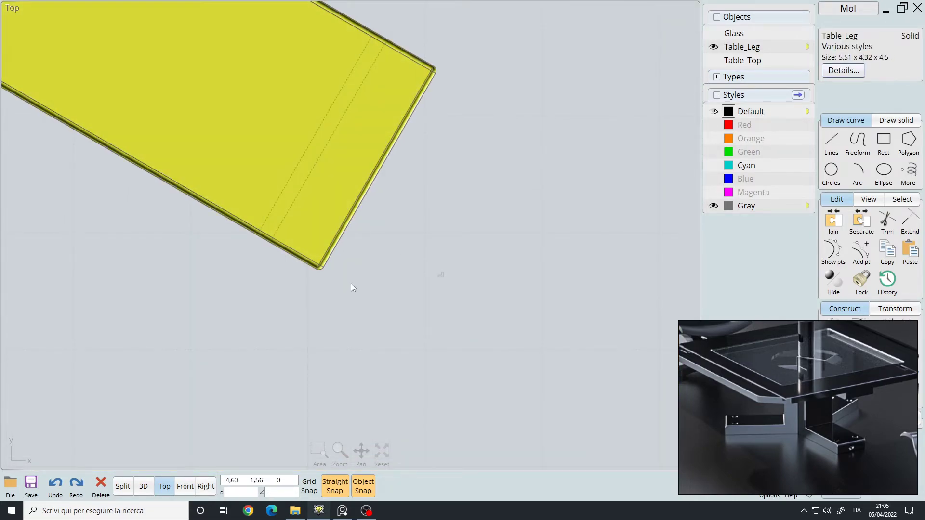
pyautogui.moveTo(351, 286); pyautogui.dragTo(346, 215, button='middle')
pyautogui.scroll(3, 345, 215)
pyautogui.rightClick(291, 200)
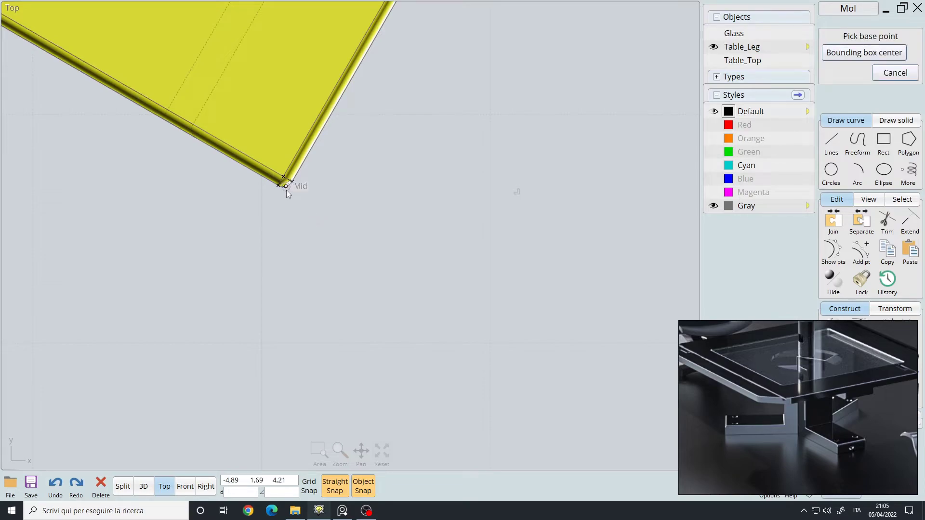
pyautogui.scroll(4, 266, 188)
pyautogui.click(291, 147)
pyautogui.scroll(-10, 328, 191)
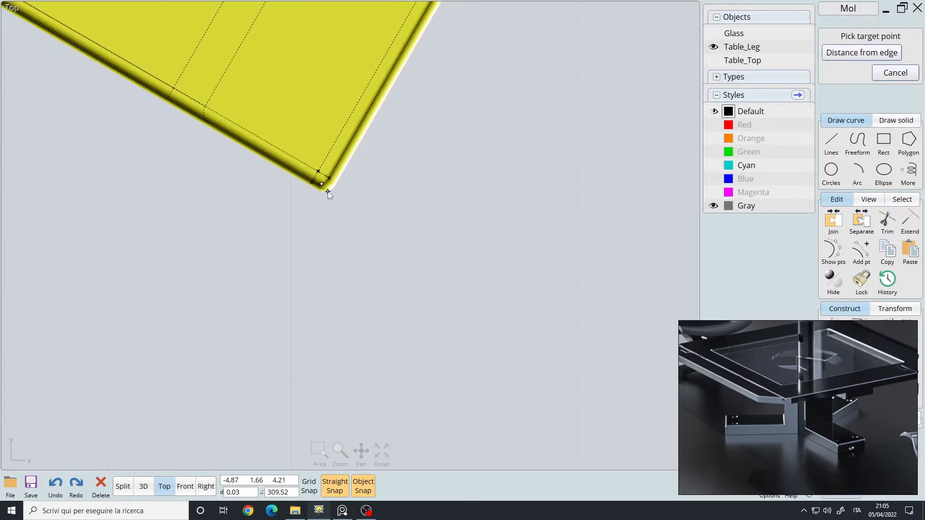
pyautogui.moveTo(512, 276); pyautogui.dragTo(305, 127, button='middle')
pyautogui.scroll(4, 322, 120)
pyautogui.moveTo(536, 236); pyautogui.dragTo(357, 142, button='middle')
pyautogui.scroll(4, 384, 135)
pyautogui.moveTo(451, 204); pyautogui.dragTo(386, 157, button='middle')
pyautogui.scroll(4, 371, 157)
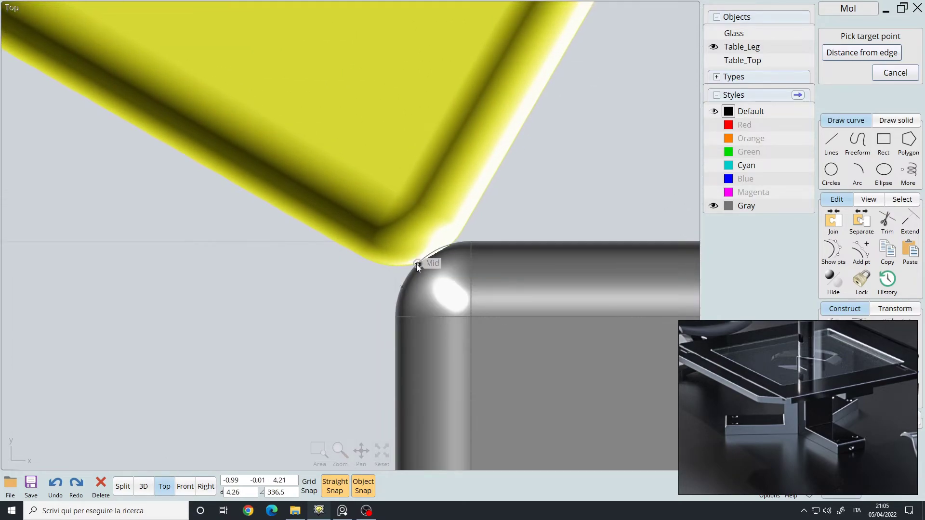
pyautogui.click(417, 264)
pyautogui.rightClick(445, 254)
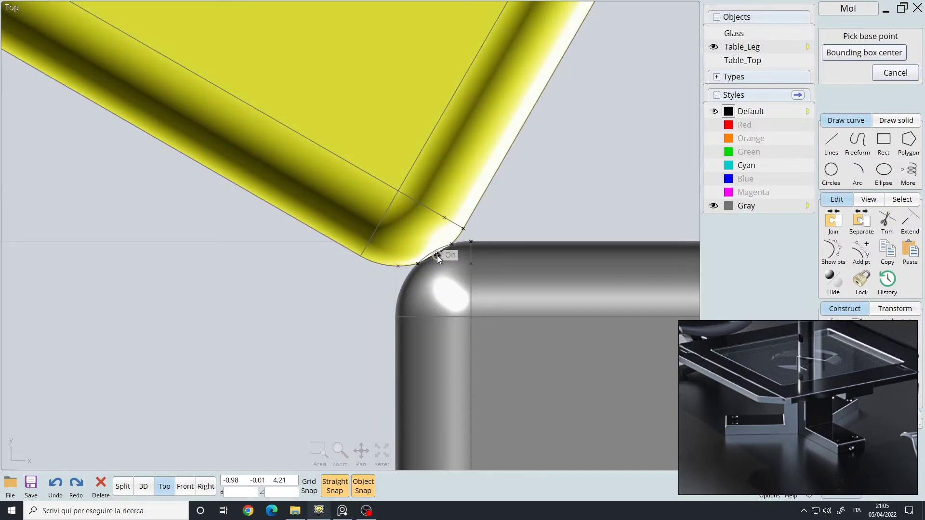
pyautogui.click(418, 264)
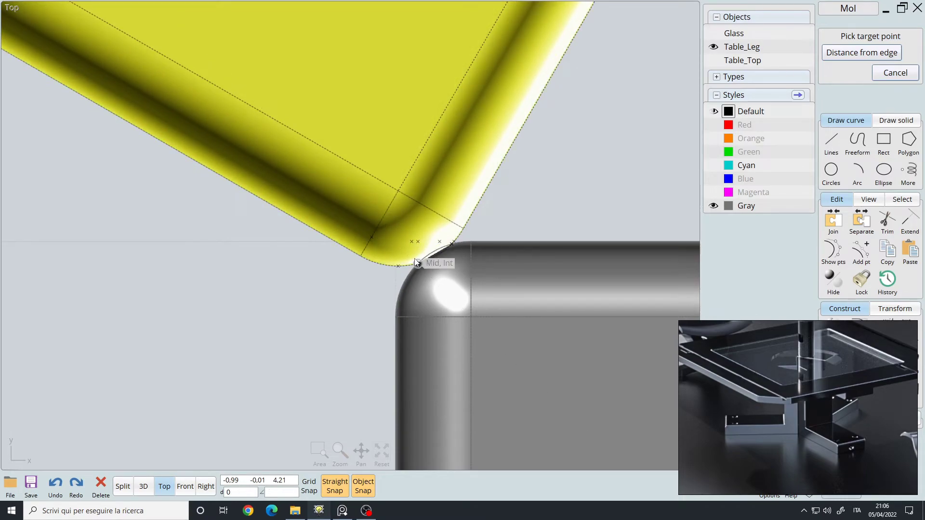
pyautogui.click(415, 262)
pyautogui.press('Escape')
# Move the upper-right leg by its lowest inner corner onto the front leg's inner right corner, then deselect it
pyautogui.scroll(-5, 327, 292)
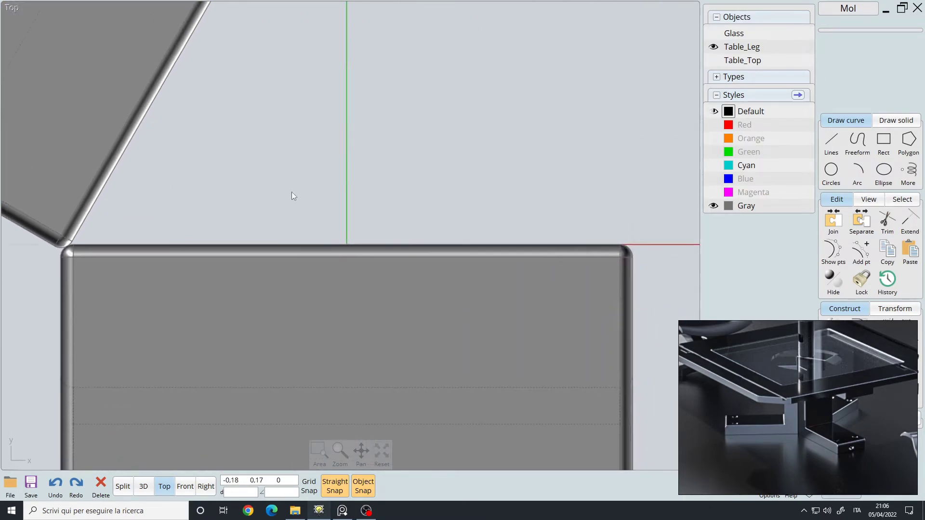
pyautogui.click(559, 134)
pyautogui.moveTo(529, 150); pyautogui.dragTo(407, 197, button='middle')
pyautogui.scroll(7, 436, 208)
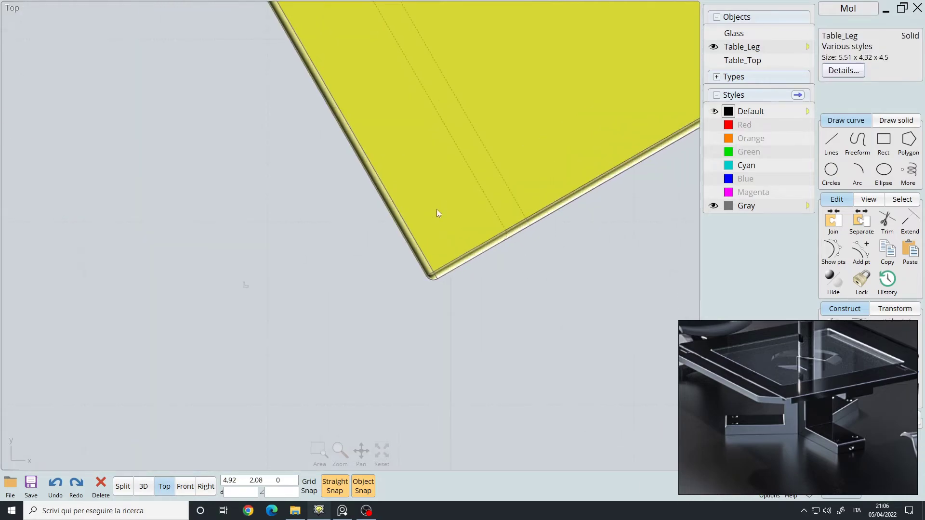
pyautogui.moveTo(443, 365); pyautogui.dragTo(485, 238, button='middle')
pyautogui.scroll(3, 485, 238)
pyautogui.moveTo(443, 178); pyautogui.dragTo(384, 258)
pyautogui.moveTo(383, 257); pyautogui.dragTo(492, 180, button='middle')
pyautogui.rightClick(491, 180)
pyautogui.click(487, 184)
pyautogui.scroll(-6, 488, 184)
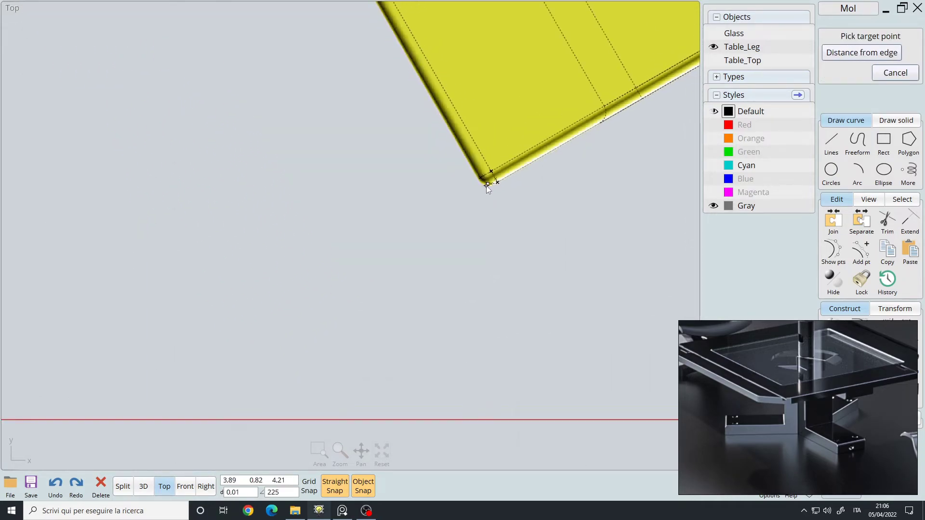
pyautogui.scroll(-4, 331, 295)
pyautogui.moveTo(248, 330); pyautogui.dragTo(492, 253, button='middle')
pyautogui.scroll(7, 417, 215)
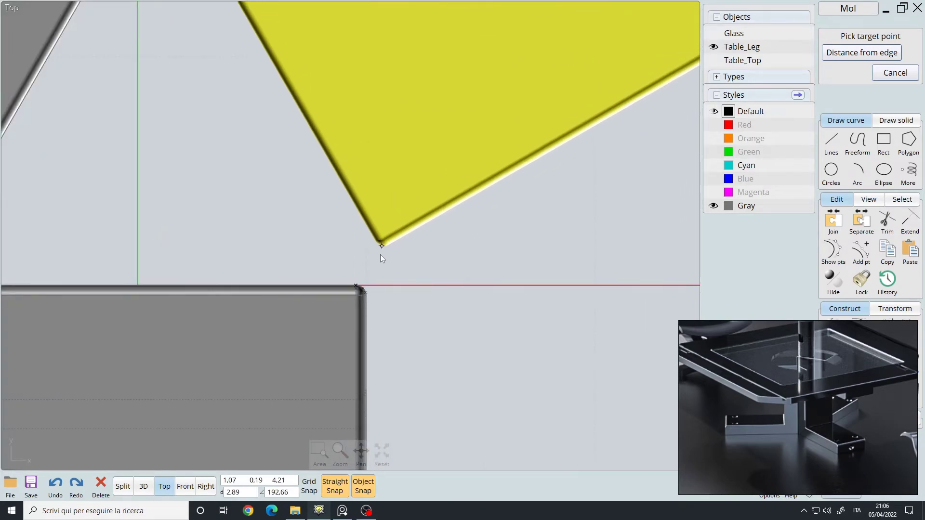
pyautogui.click(355, 301)
pyautogui.scroll(-2, 457, 305)
pyautogui.click(464, 307)
# In the 3D view, show the table top and glass, hide the table legs, and select all visible objects
pyautogui.scroll(-5, 313, 193)
pyautogui.press('space')
pyautogui.press('space')
pyautogui.moveTo(473, 248); pyautogui.dragTo(458, 270, button='right')
pyautogui.scroll(-4, 448, 236)
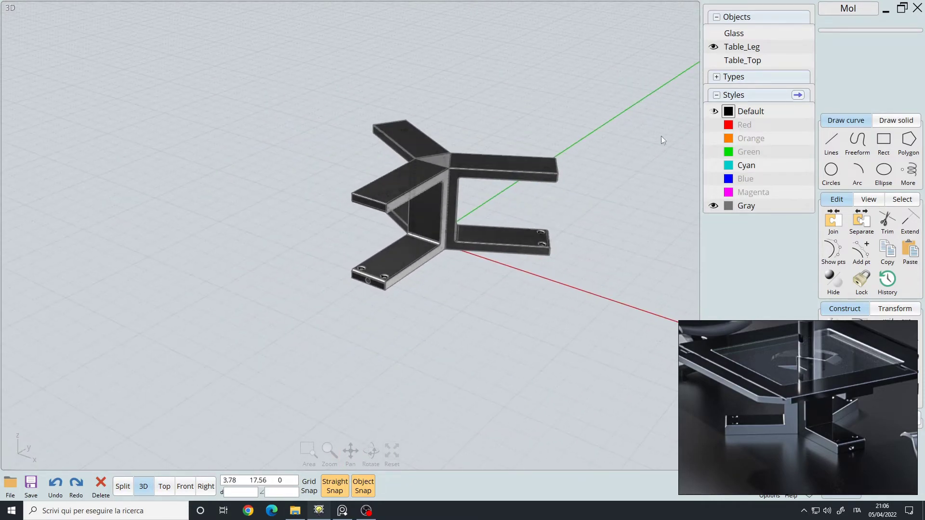
pyautogui.click(713, 60)
pyautogui.click(713, 47)
pyautogui.moveTo(170, 93); pyautogui.dragTo(617, 424)
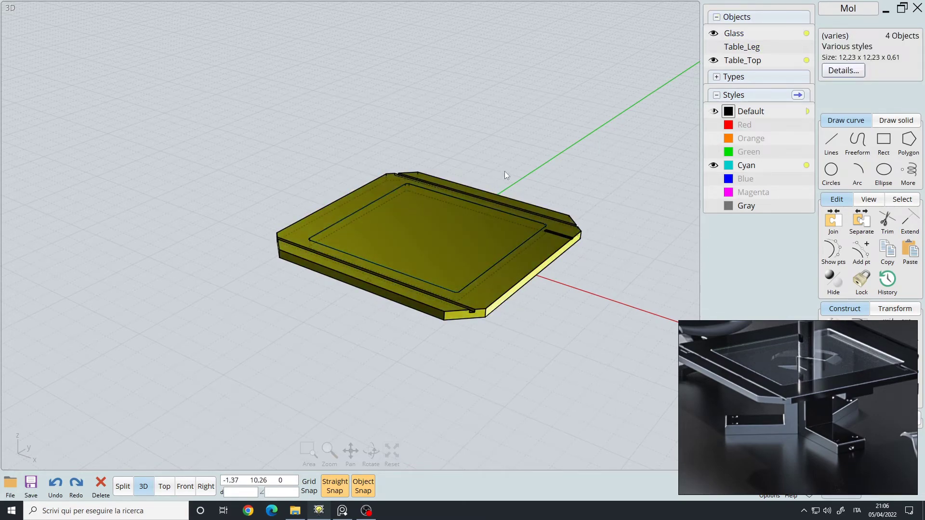
# Isolate the small round solid below the table top by hiding the glass and table top, and select it
pyautogui.press('space')
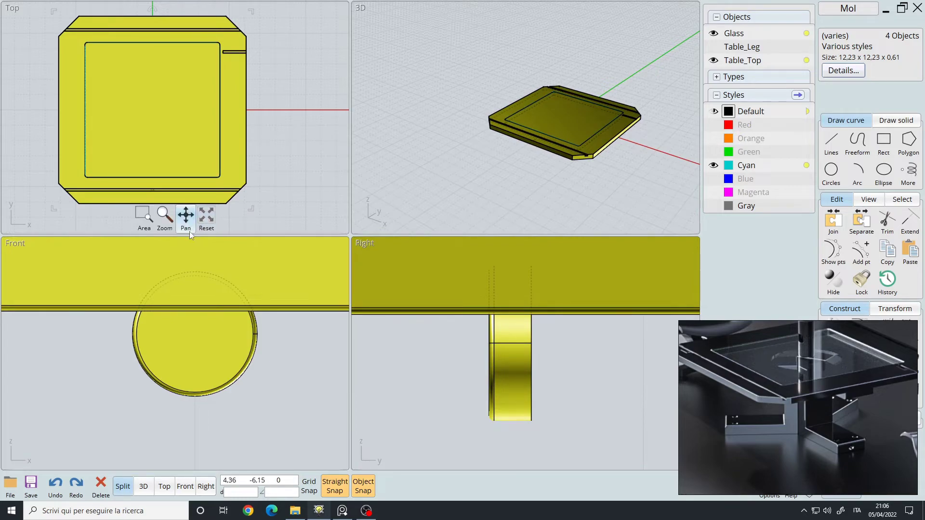
pyautogui.press('Tab')
pyautogui.scroll(-6, 344, 273)
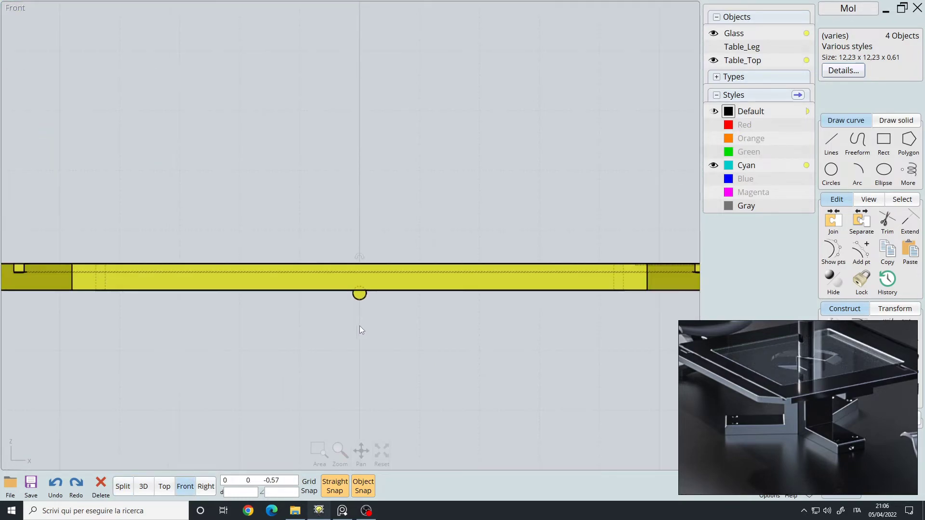
pyautogui.click(360, 324)
pyautogui.press('Tab')
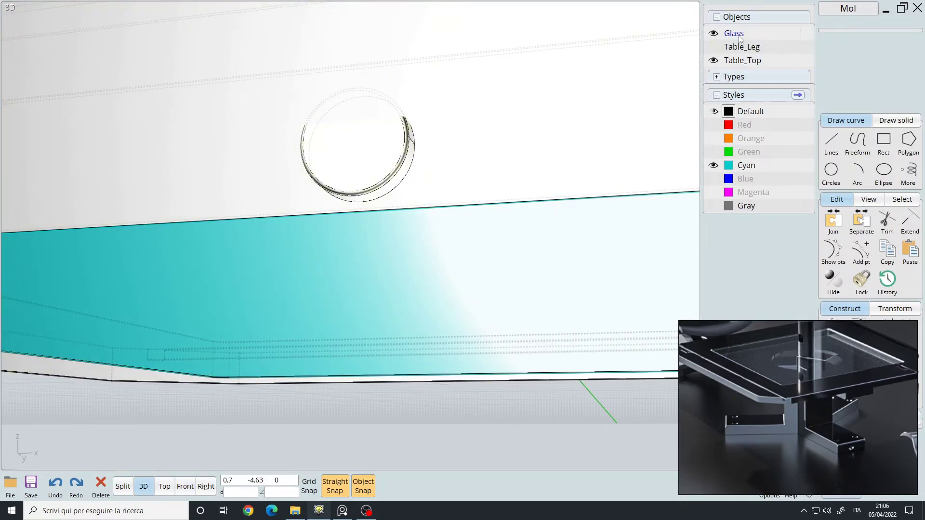
pyautogui.click(714, 33)
pyautogui.click(714, 60)
pyautogui.moveTo(383, 264); pyautogui.dragTo(310, 320, button='right')
pyautogui.moveTo(117, 171); pyautogui.dragTo(377, 392)
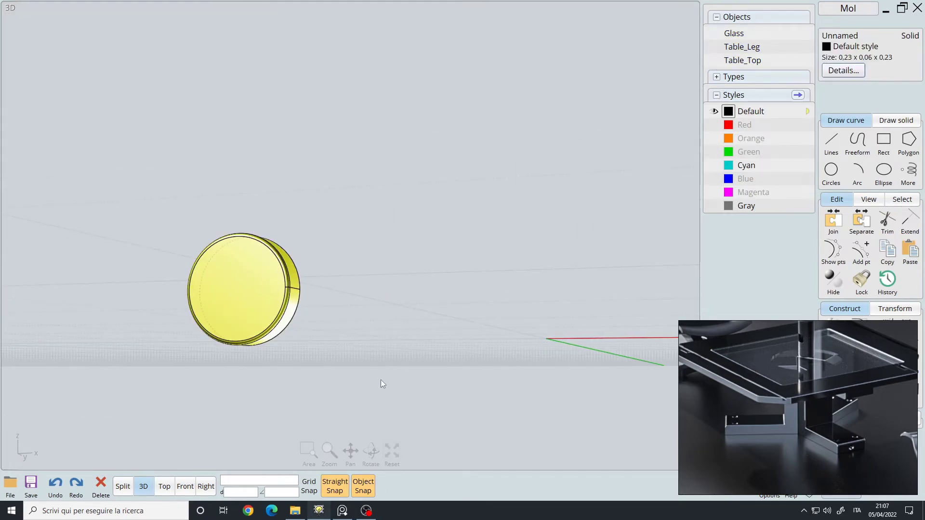
# Name the selected round solid Bolt and assign it the Gray style
pyautogui.click(856, 37)
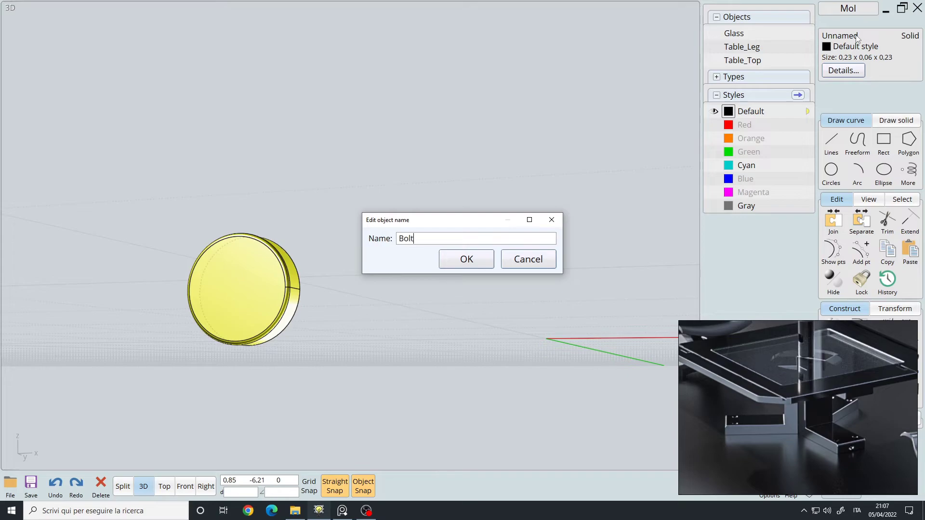
pyautogui.press('Return')
pyautogui.click(728, 220)
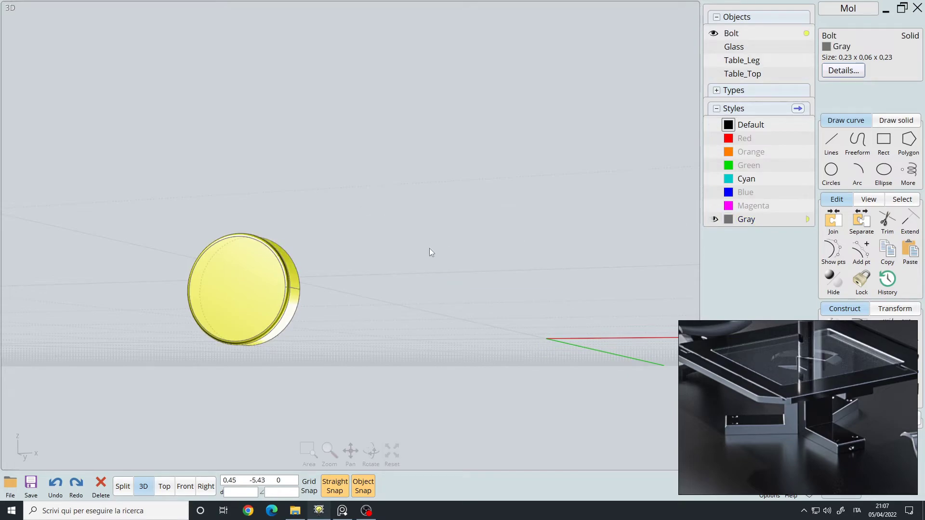
# Show only the glass and table top, select them, and move them straight up about 5 units in the Front view
pyautogui.click(435, 207)
pyautogui.moveTo(295, 60); pyautogui.dragTo(617, 258)
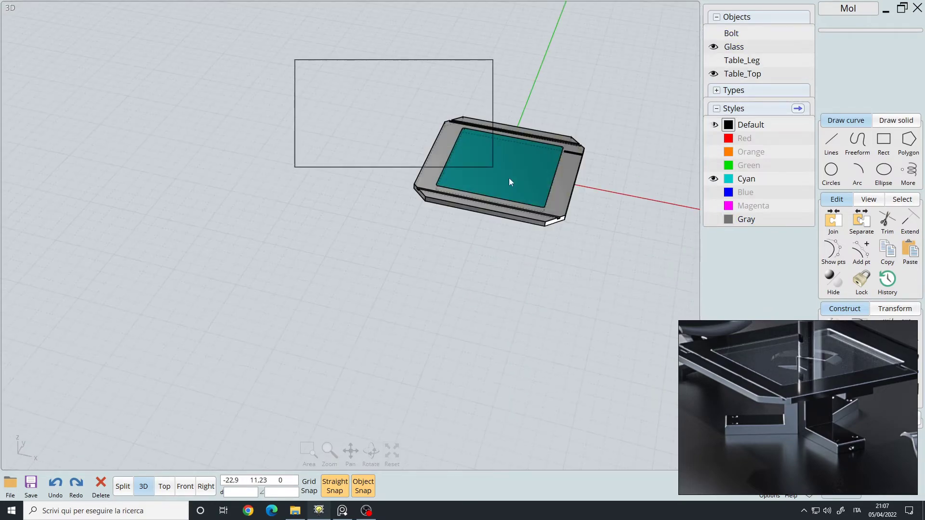
pyautogui.press('Tab')
pyautogui.press('Tab')
pyautogui.press('Tab')
pyautogui.press('Tab')
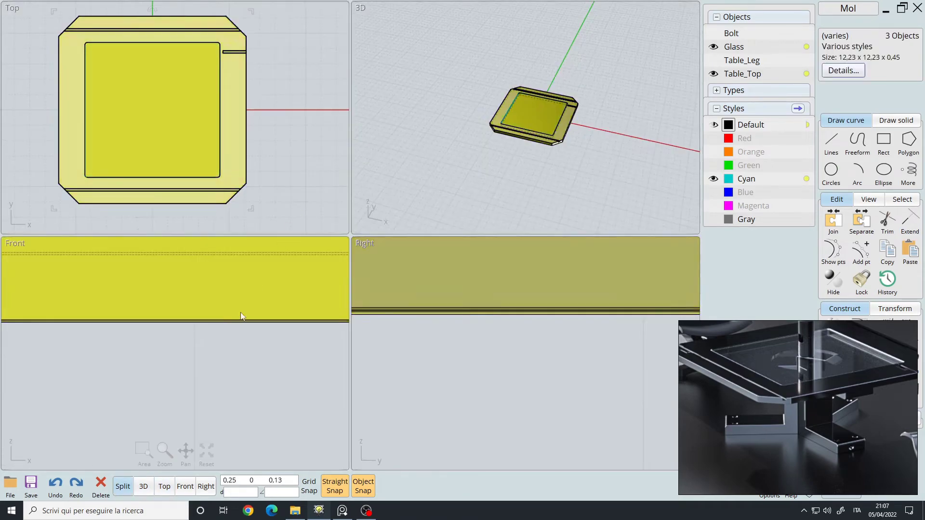
pyautogui.scroll(-7, 348, 284)
pyautogui.scroll(3, 386, 333)
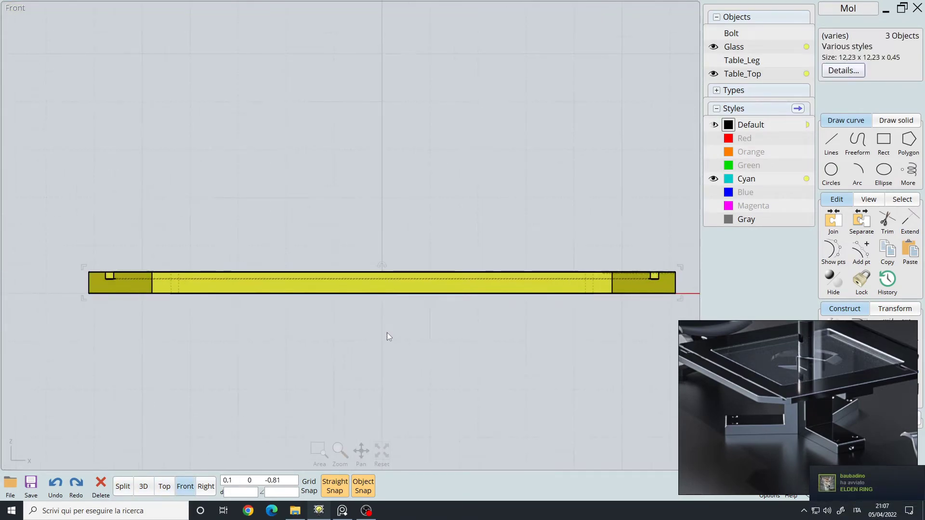
pyautogui.press('m')
pyautogui.click(382, 284)
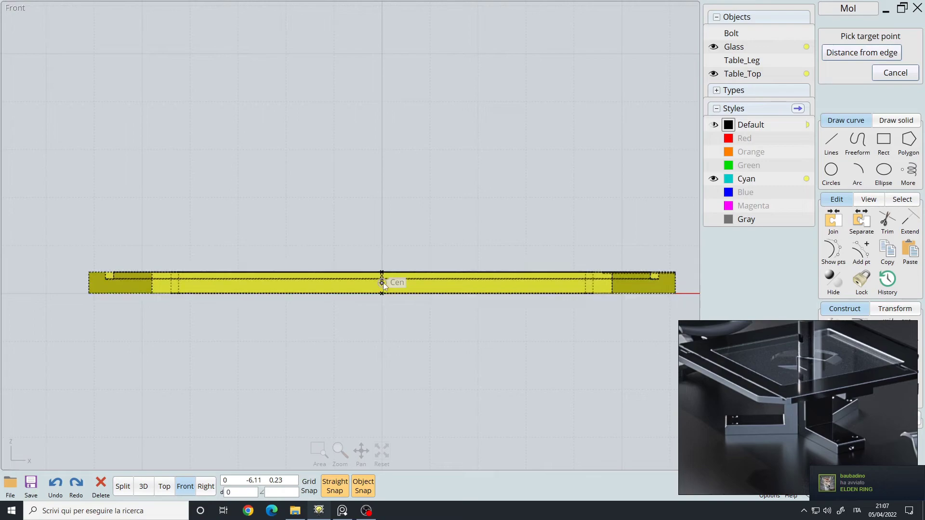
pyautogui.click(382, 53)
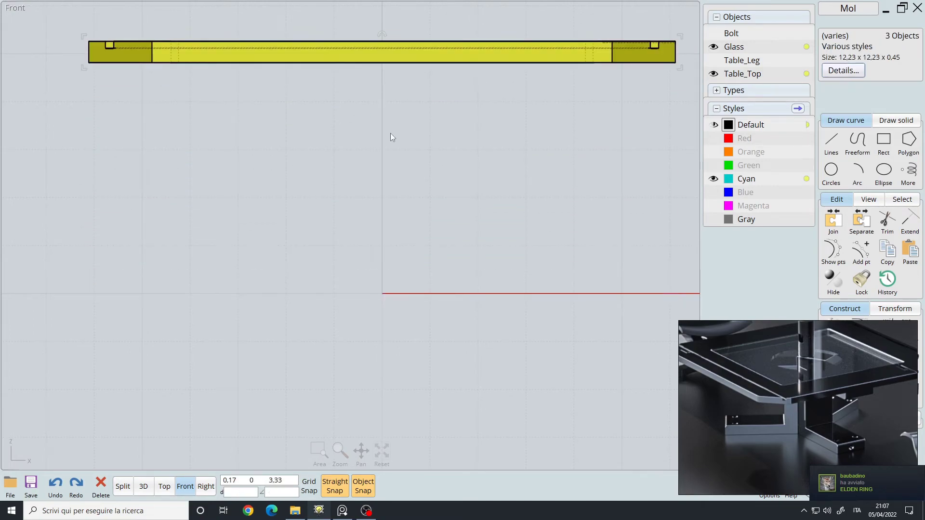
# Show the table legs and bolt, and move the table top and glass from their bottom midpoint onto the legs' top edge
pyautogui.scroll(-3, 390, 135)
pyautogui.click(714, 61)
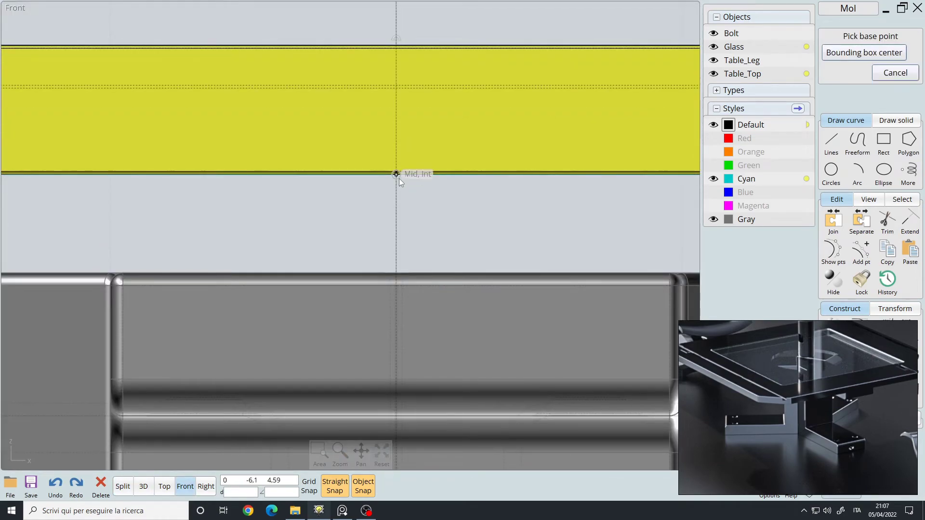
pyautogui.click(398, 178)
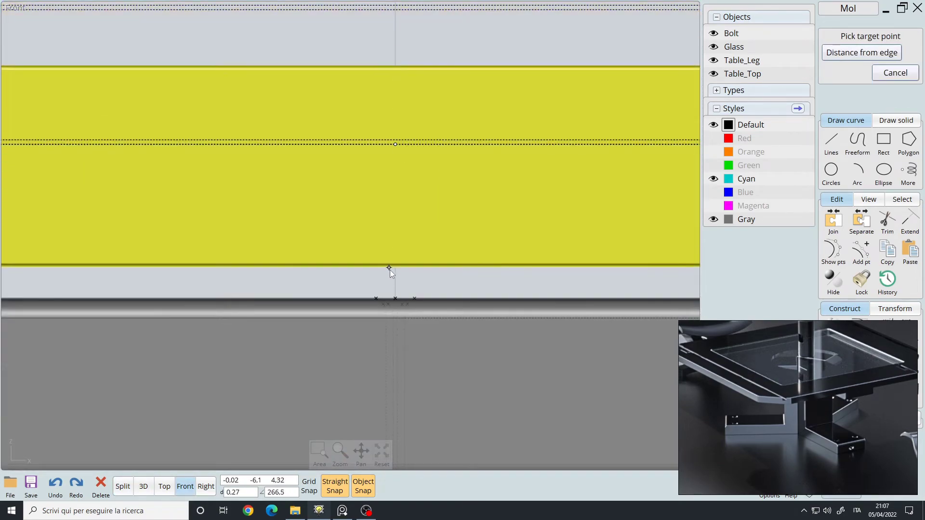
pyautogui.click(397, 295)
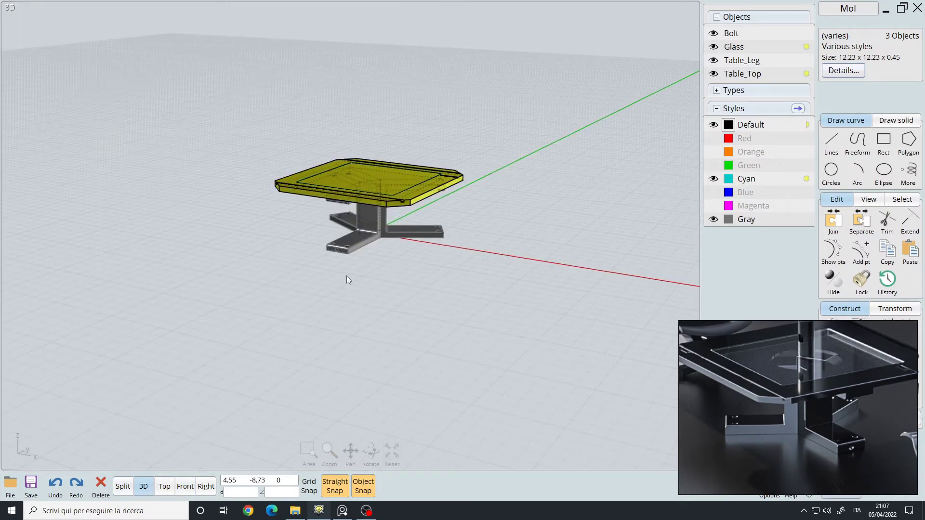
pyautogui.moveTo(346, 276); pyautogui.dragTo(251, 301, button='right')
pyautogui.click(289, 318)
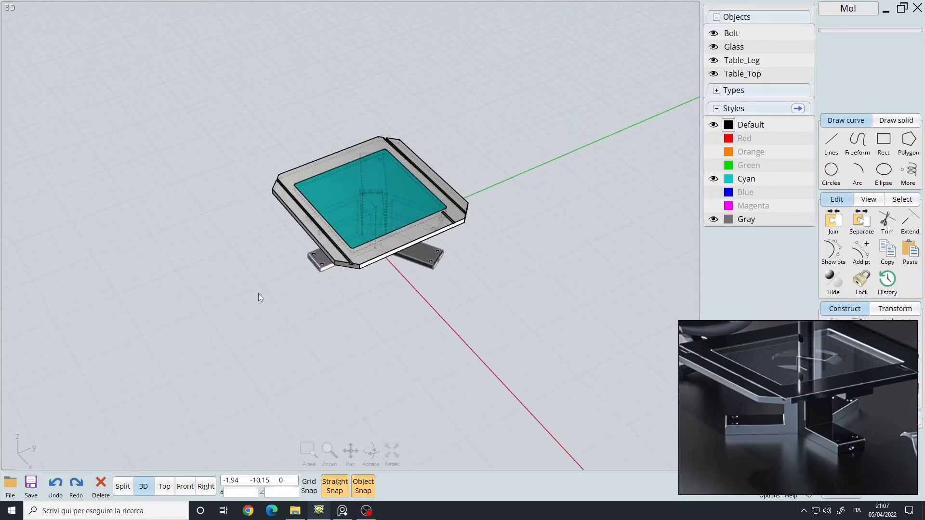
# In the Top view, move the table top and glass from their bounding box center straight down to the origin, centring them over the legs
pyautogui.press('space')
pyautogui.press('space')
pyautogui.moveTo(397, 254); pyautogui.dragTo(465, 279, button='right')
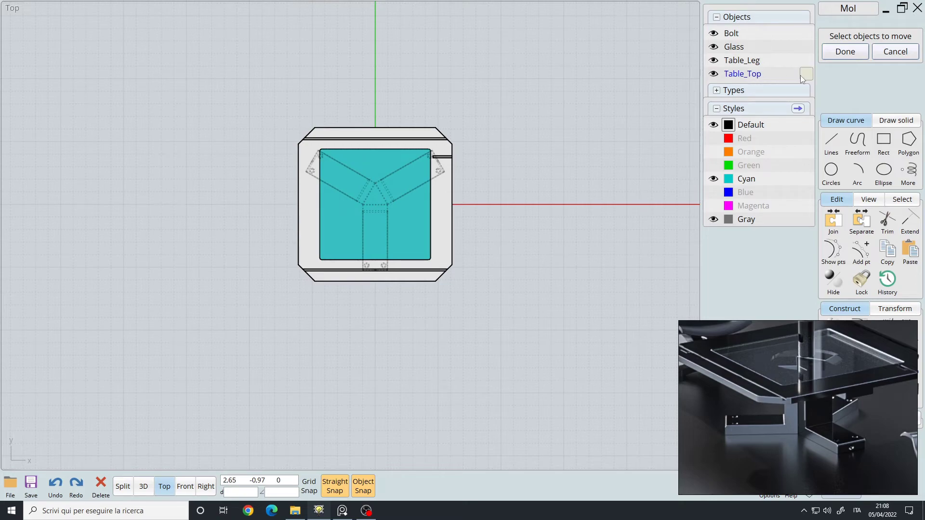
pyautogui.click(805, 76)
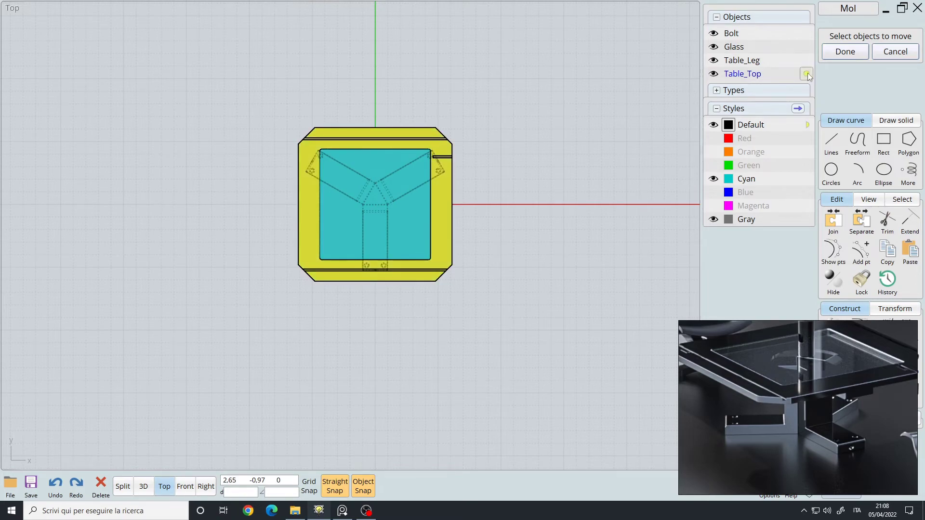
pyautogui.click(808, 47)
pyautogui.scroll(3, 492, 204)
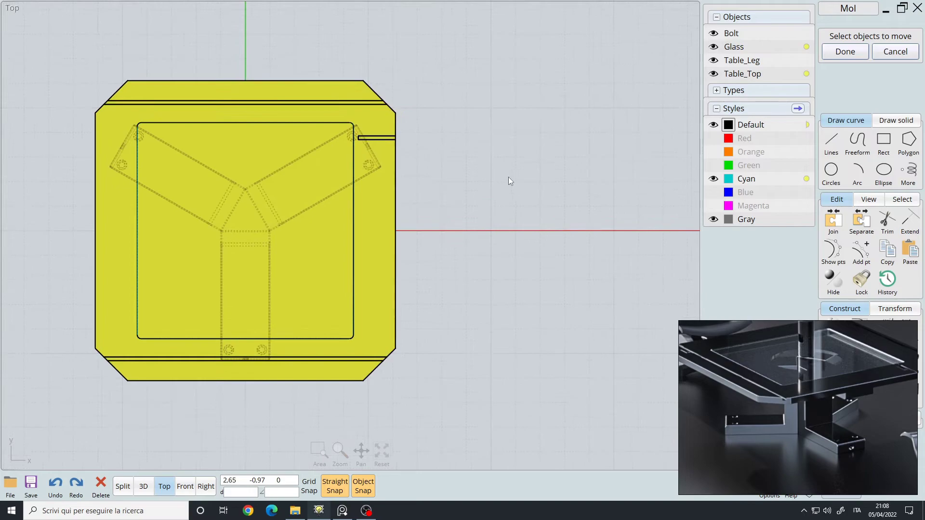
pyautogui.moveTo(576, 169); pyautogui.dragTo(608, 167, button='right')
pyautogui.scroll(2, 342, 210)
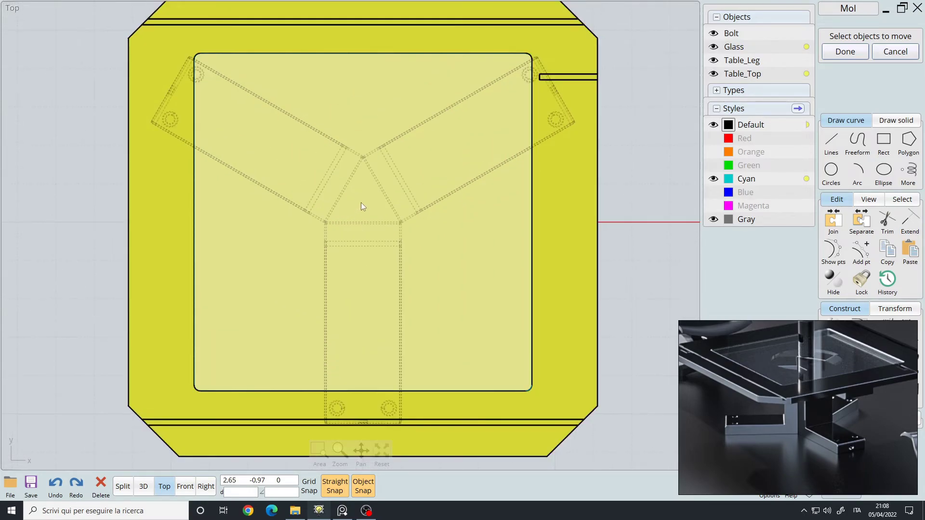
pyautogui.rightClick(661, 123)
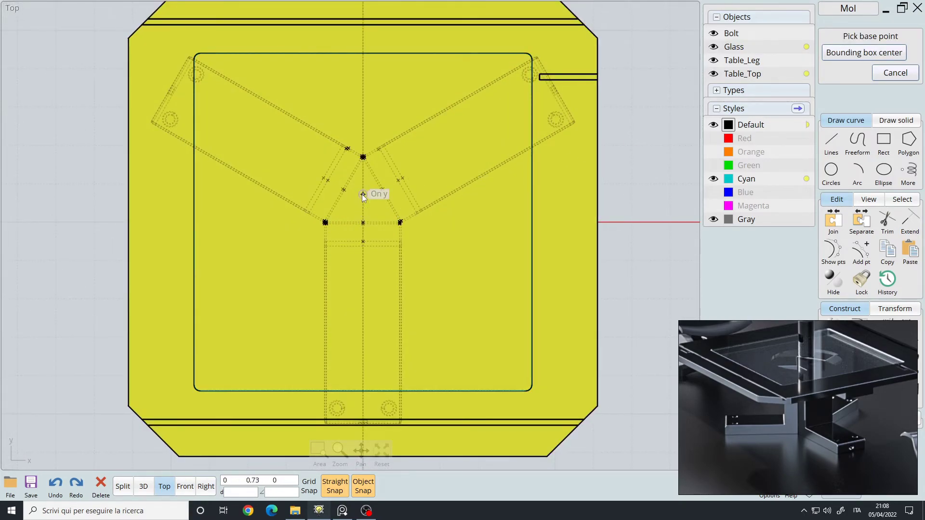
pyautogui.click(862, 52)
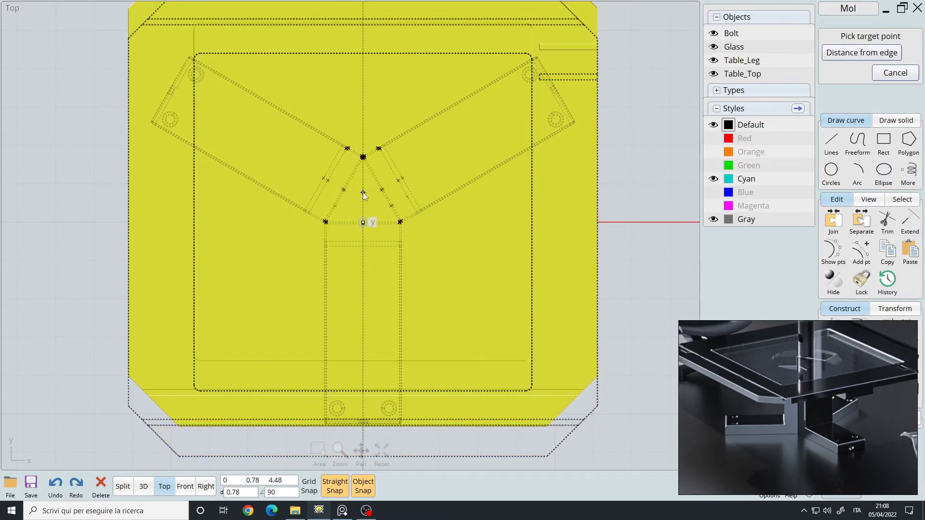
pyautogui.scroll(-2, 364, 193)
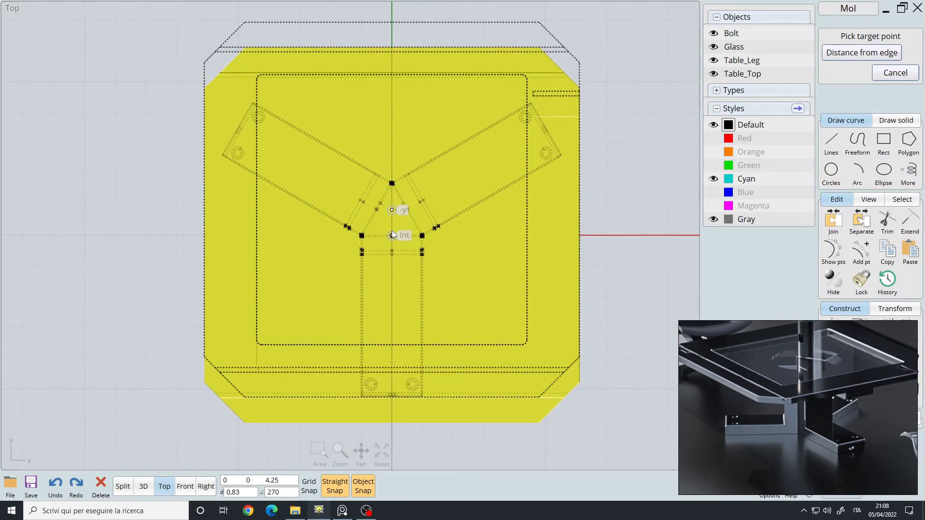
pyautogui.click(392, 232)
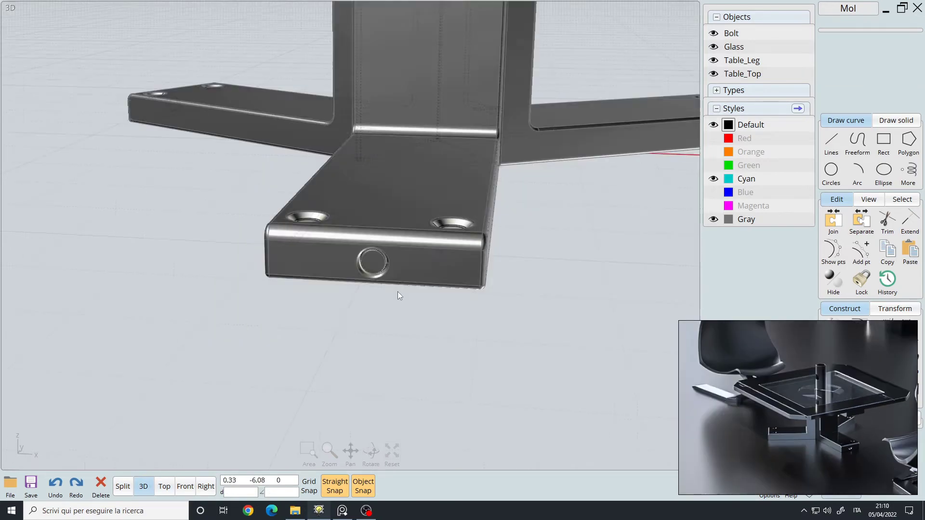
# Copy the front leg's end bolt from its face center into the end recess of the leg on the positive X side
pyautogui.scroll(-5, 366, 240)
pyautogui.moveTo(368, 242); pyautogui.dragTo(434, 279, button='right')
pyautogui.scroll(4, 434, 279)
pyautogui.scroll(-4, 423, 224)
pyautogui.moveTo(262, 256); pyautogui.dragTo(355, 287, button='right')
pyautogui.scroll(5, 324, 268)
pyautogui.scroll(4, 376, 237)
pyautogui.scroll(2, 360, 200)
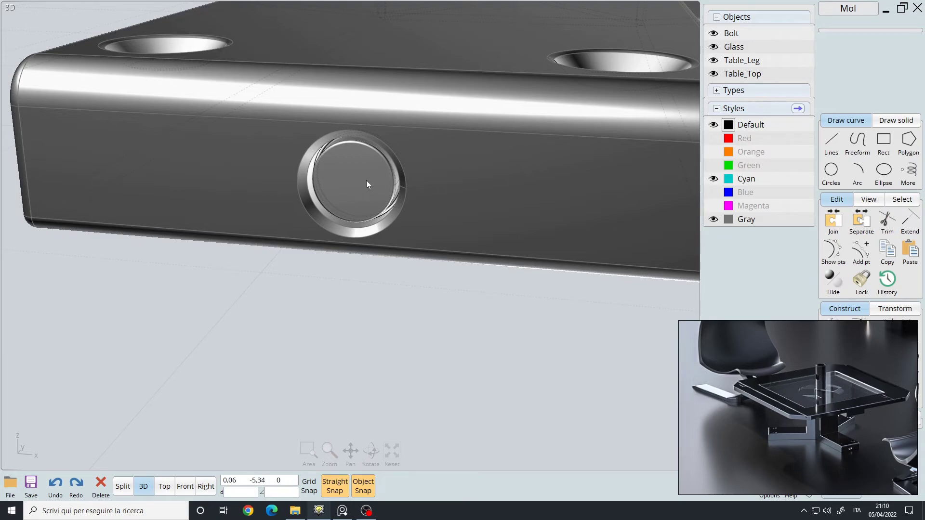
pyautogui.click(366, 181)
pyautogui.hotkey('ctrl', 'c')
pyautogui.scroll(3, 359, 183)
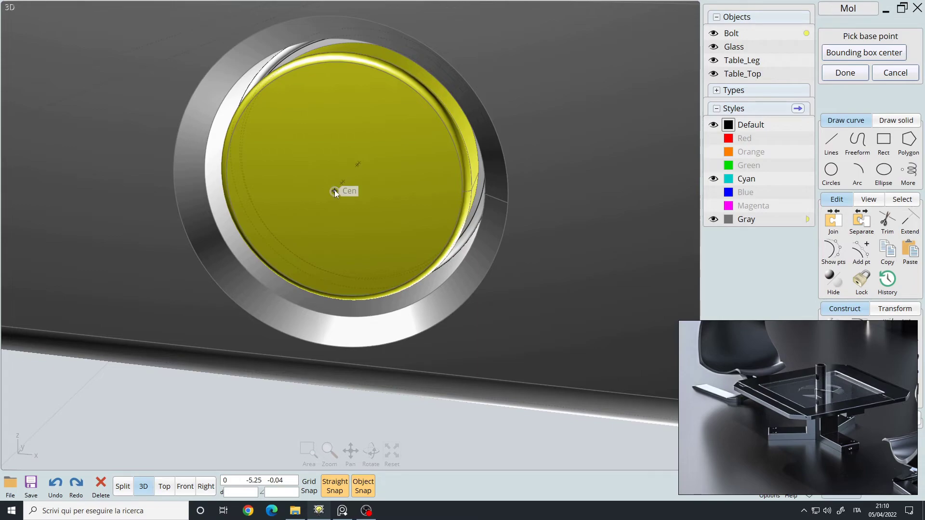
pyautogui.click(334, 191)
pyautogui.scroll(-10, 335, 190)
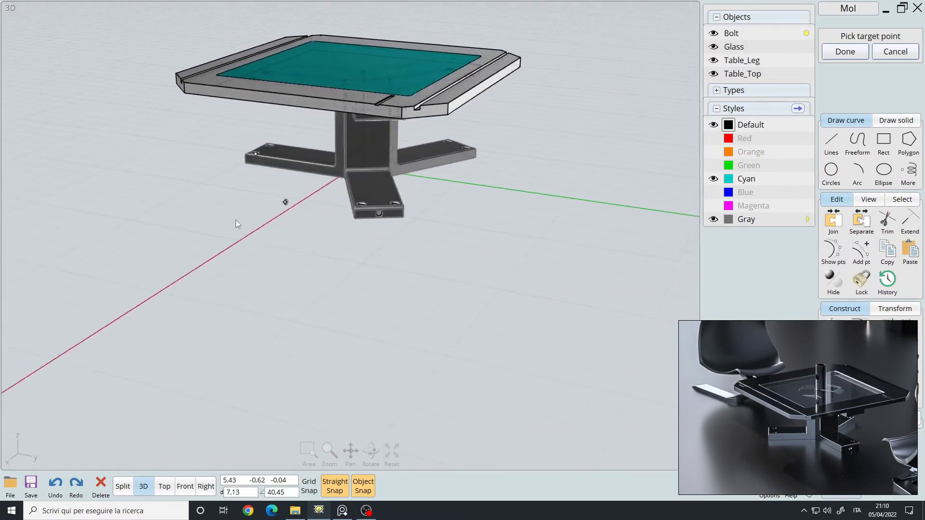
pyautogui.scroll(8, 368, 210)
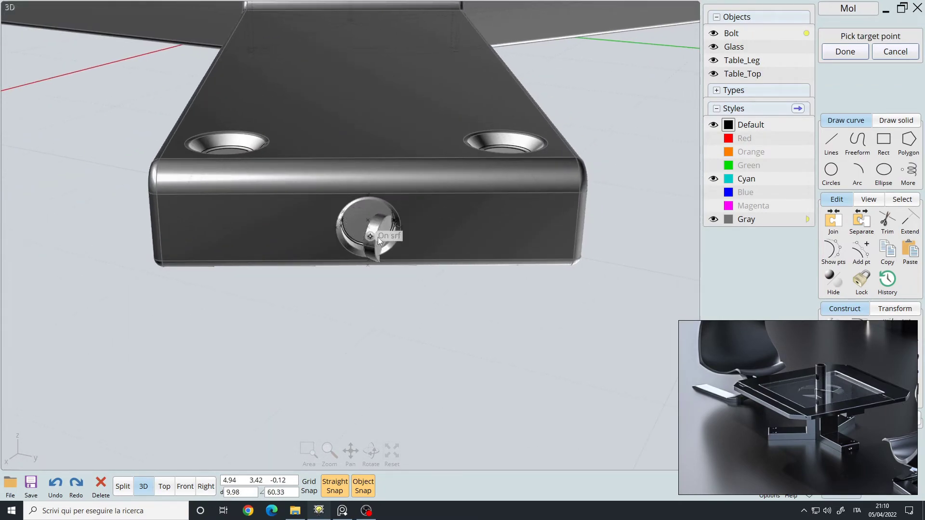
pyautogui.scroll(3, 370, 236)
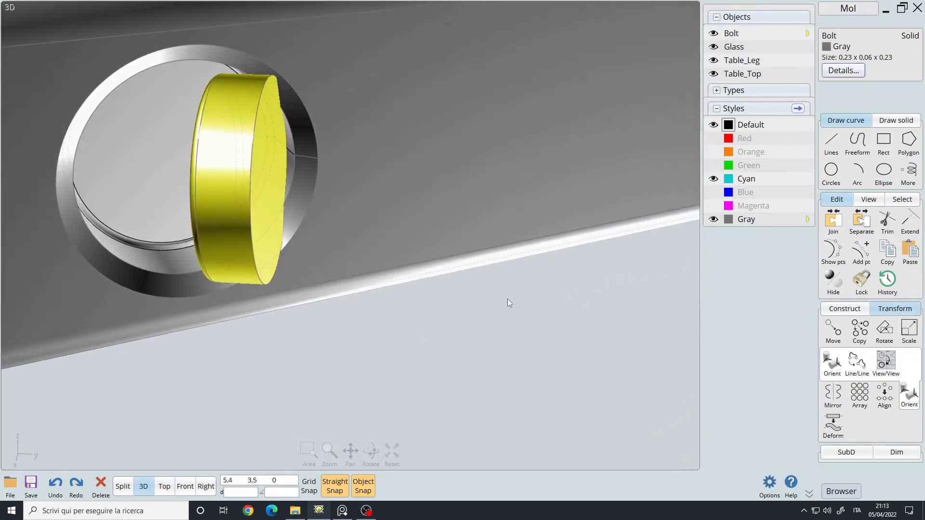
# Orient the copied bolt from its front face center to the recess center, aligned to objects with the base z axis flipped
pyautogui.scroll(-4, 508, 302)
pyautogui.scroll(4, 345, 226)
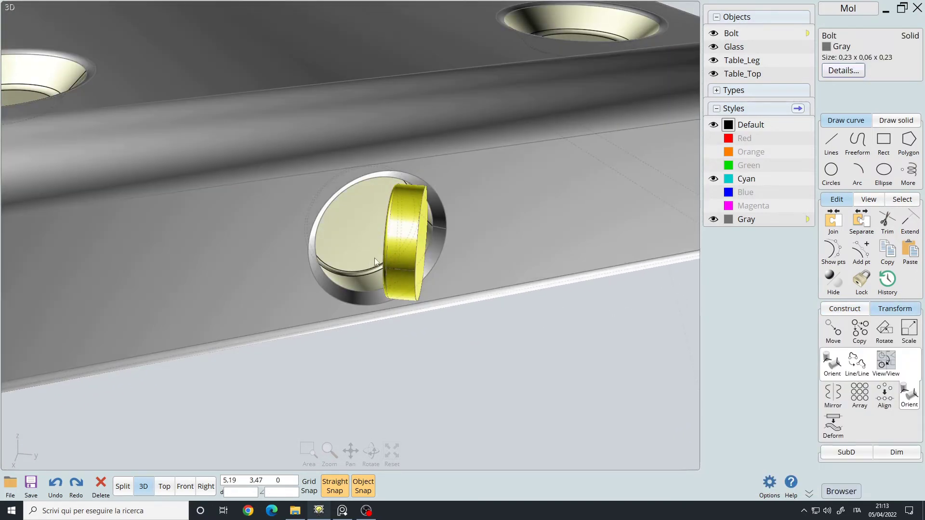
pyautogui.moveTo(372, 264); pyautogui.dragTo(499, 278, button='right')
pyautogui.moveTo(476, 228); pyautogui.dragTo(435, 233, button='middle')
pyautogui.scroll(3, 435, 233)
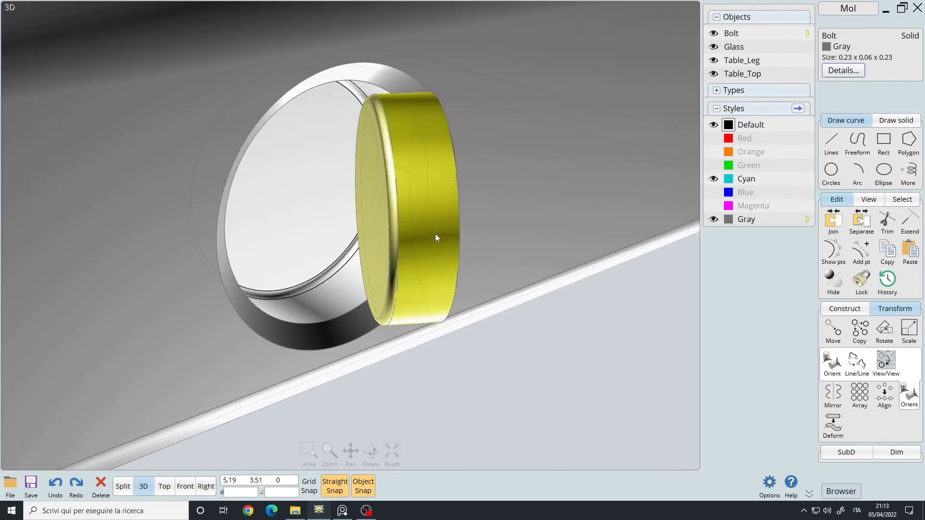
pyautogui.click(834, 366)
pyautogui.moveTo(573, 271); pyautogui.dragTo(595, 278, button='right')
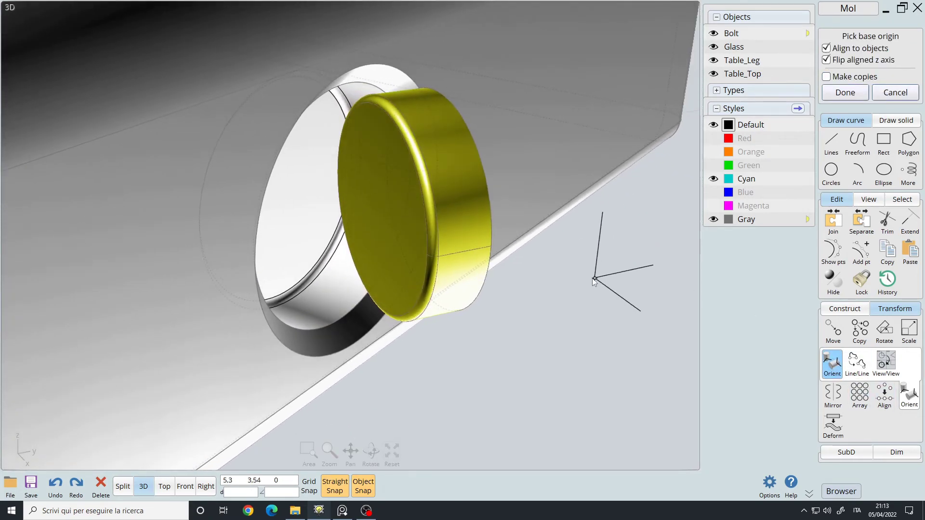
pyautogui.click(379, 211)
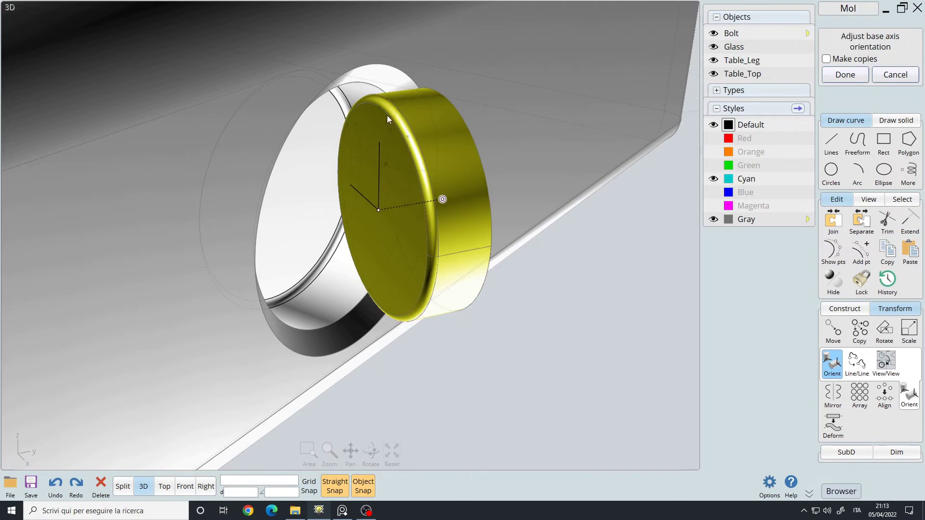
pyautogui.click(442, 199)
pyautogui.rightClick(545, 252)
pyautogui.moveTo(330, 209); pyautogui.dragTo(304, 193, button='right')
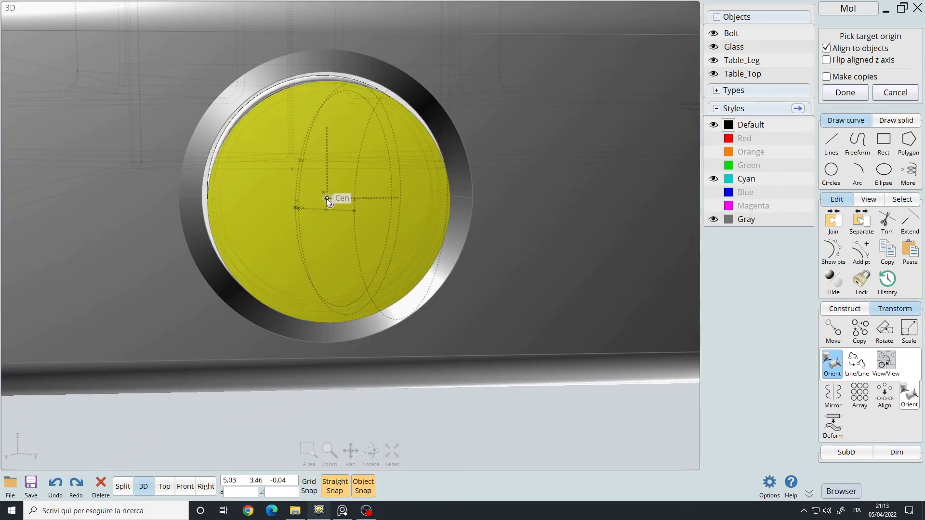
pyautogui.click(326, 198)
pyautogui.moveTo(360, 261)
pyautogui.mouseDown(button='right')
pyautogui.moveTo(310, 273)
pyautogui.moveTo(347, 260)
pyautogui.mouseUp(button='right')
pyautogui.rightClick(441, 213)
# Move the bolt outward about 0.09 units along its axis, from its front face center to the recess center
pyautogui.press('m')
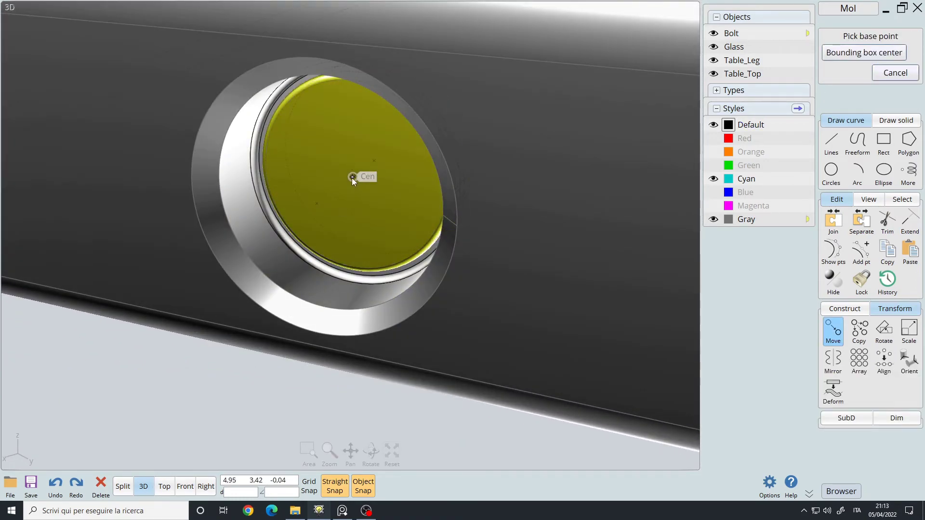
pyautogui.click(353, 177)
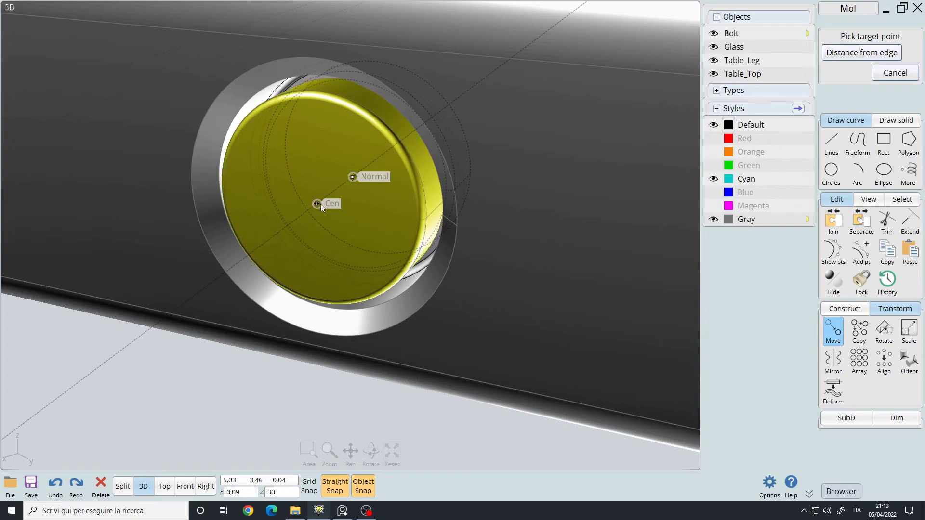
pyautogui.click(321, 203)
# Copy the seated bolt from its face center to the end recess of the remaining leg on the negative X side
pyautogui.moveTo(321, 203); pyautogui.dragTo(549, 276, button='right')
pyautogui.scroll(-7, 244, 250)
pyautogui.moveTo(549, 276); pyautogui.dragTo(329, 207, button='middle')
pyautogui.scroll(-3, 328, 206)
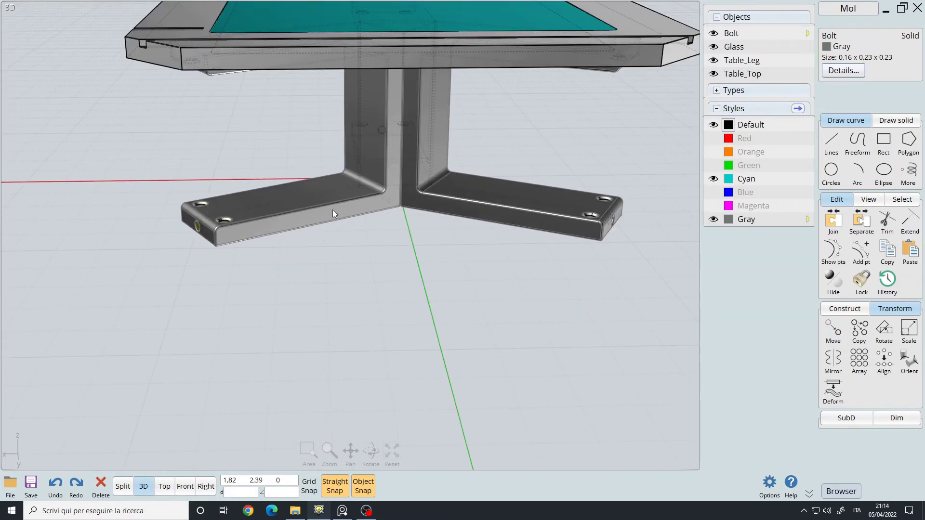
pyautogui.moveTo(608, 228); pyautogui.dragTo(378, 277, button='right')
pyautogui.scroll(6, 227, 302)
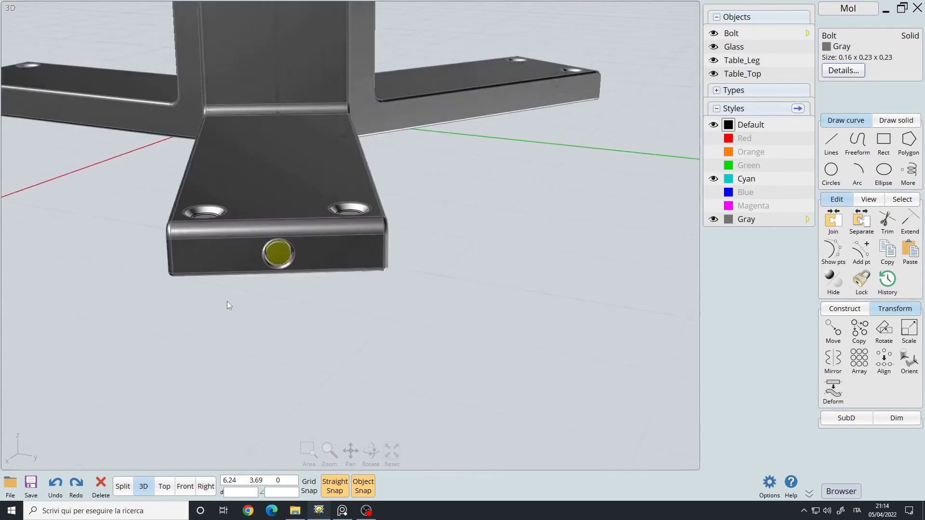
pyautogui.press('c')
pyautogui.scroll(5, 295, 271)
pyautogui.click(301, 151)
pyautogui.scroll(-9, 302, 150)
pyautogui.moveTo(494, 112); pyautogui.dragTo(145, 203, button='right')
pyautogui.moveTo(403, 228); pyautogui.dragTo(186, 251, button='right')
pyautogui.scroll(8, 337, 242)
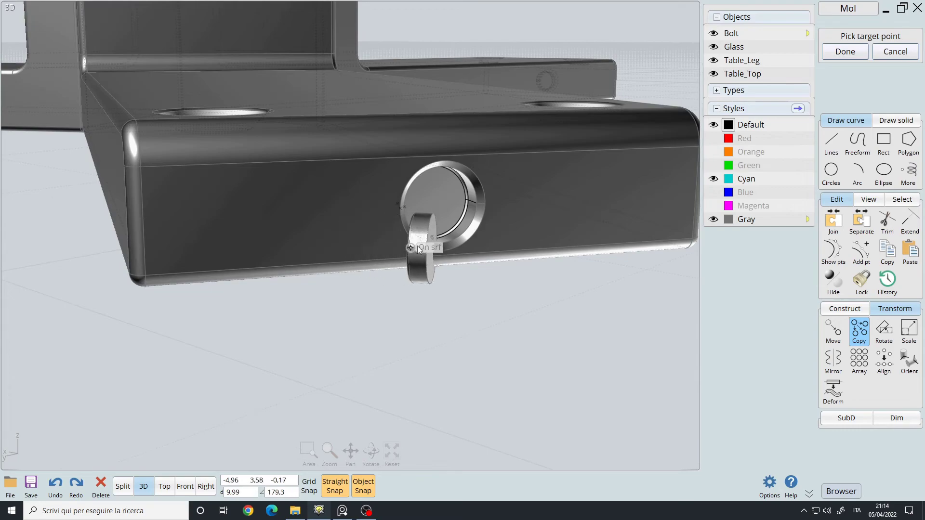
pyautogui.scroll(5, 345, 254)
pyautogui.scroll(-7, 303, 256)
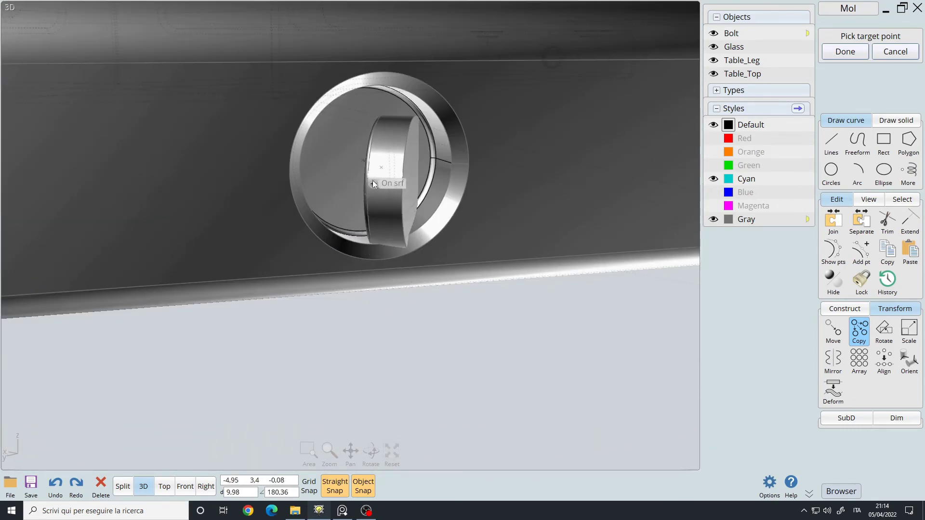
pyautogui.moveTo(358, 166); pyautogui.dragTo(311, 192, button='right')
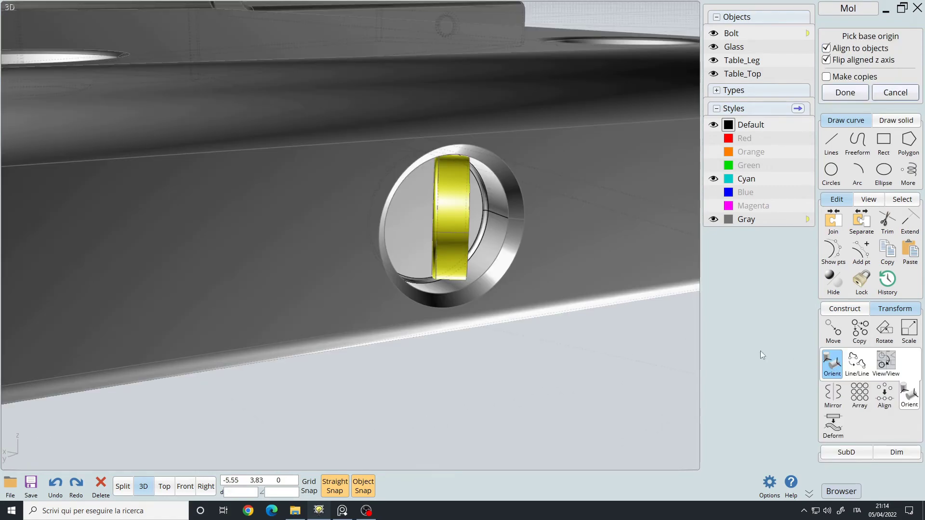
# Orient the new bolt copy from its face center to the center of the remaining leg's end recess, aligned with the leg's end face
pyautogui.moveTo(528, 319); pyautogui.dragTo(458, 306, button='right')
pyautogui.scroll(2, 439, 244)
pyautogui.click(439, 242)
pyautogui.click(438, 243)
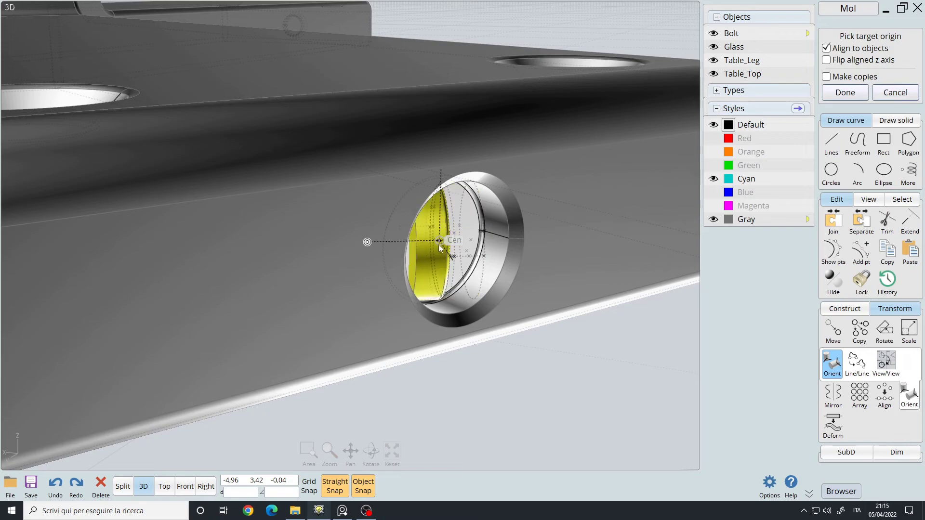
pyautogui.click(436, 240)
pyautogui.rightClick(483, 265)
# Assign the Gray style to the table top and deselect it
pyautogui.scroll(-3, 483, 265)
pyautogui.moveTo(484, 264); pyautogui.dragTo(430, 321, button='right')
pyautogui.scroll(-4, 412, 309)
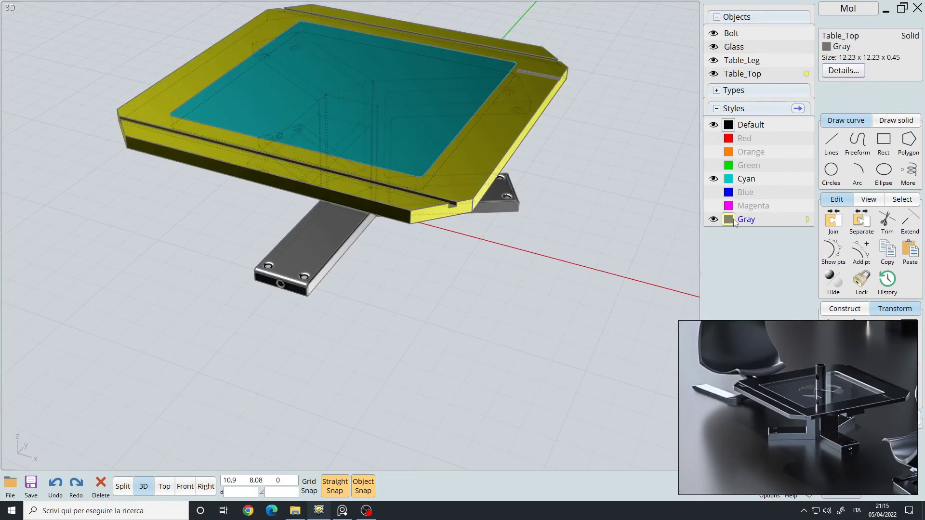
pyautogui.click(511, 305)
pyautogui.moveTo(511, 305); pyautogui.dragTo(441, 296, button='right')
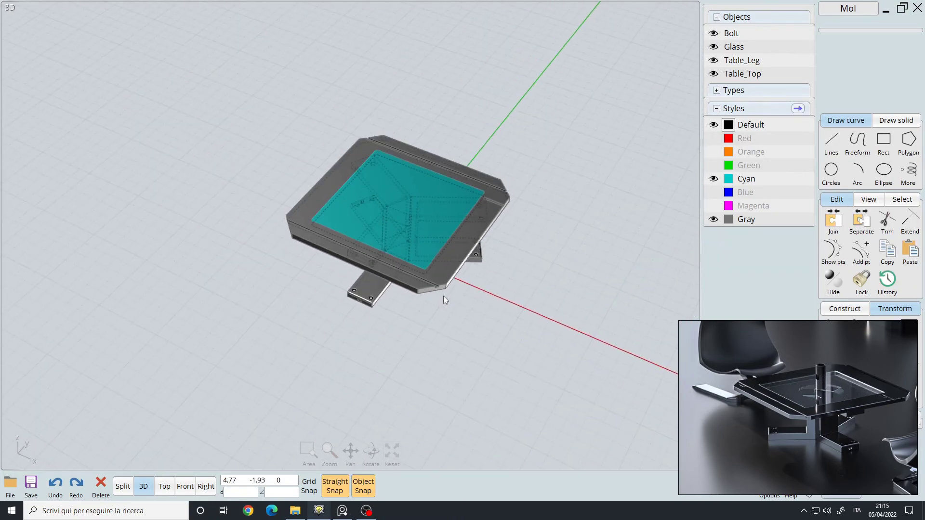
pyautogui.moveTo(443, 296); pyautogui.dragTo(394, 227, button='right')
pyautogui.moveTo(557, 210); pyautogui.dragTo(508, 226, button='right')
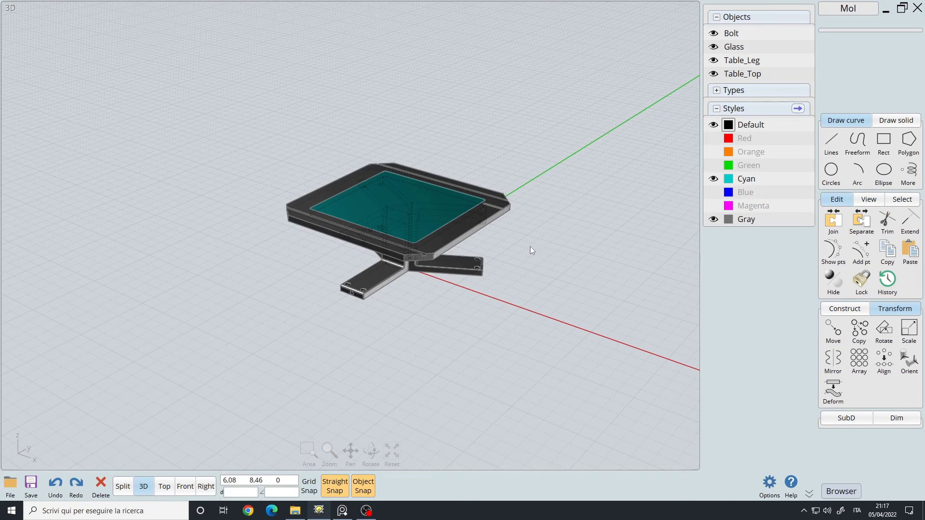
pyautogui.moveTo(526, 230); pyautogui.dragTo(539, 271, button='right')
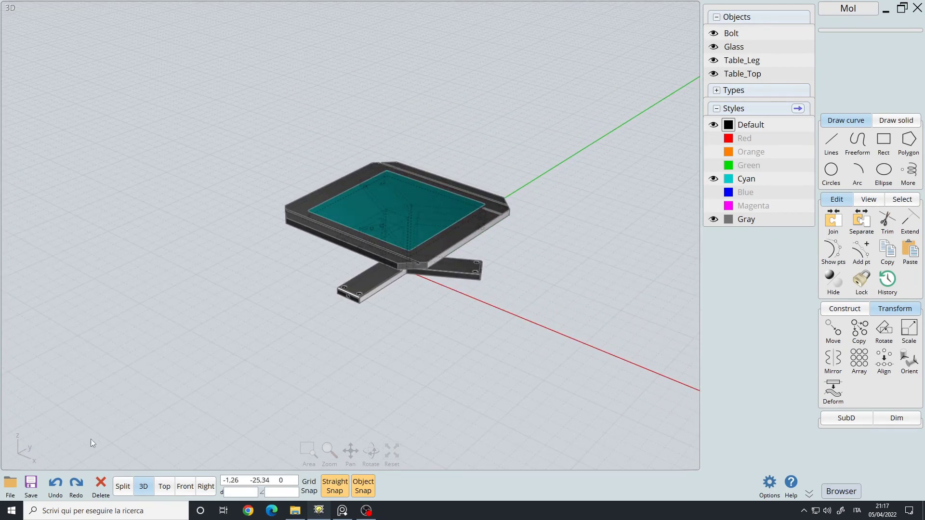
# Start saving the model to a file, with OpenNURBS 3DM (*.3dm) as the file format
pyautogui.click(30, 494)
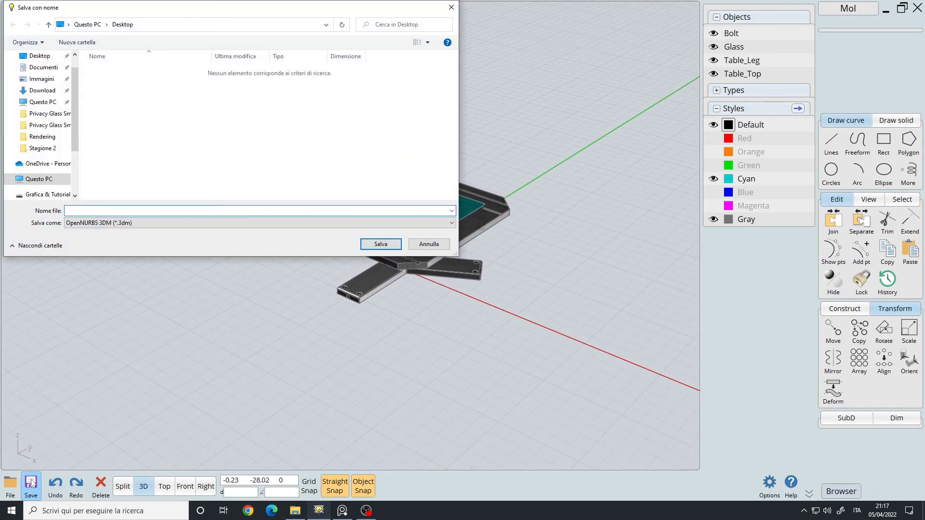
pyautogui.click(110, 223)
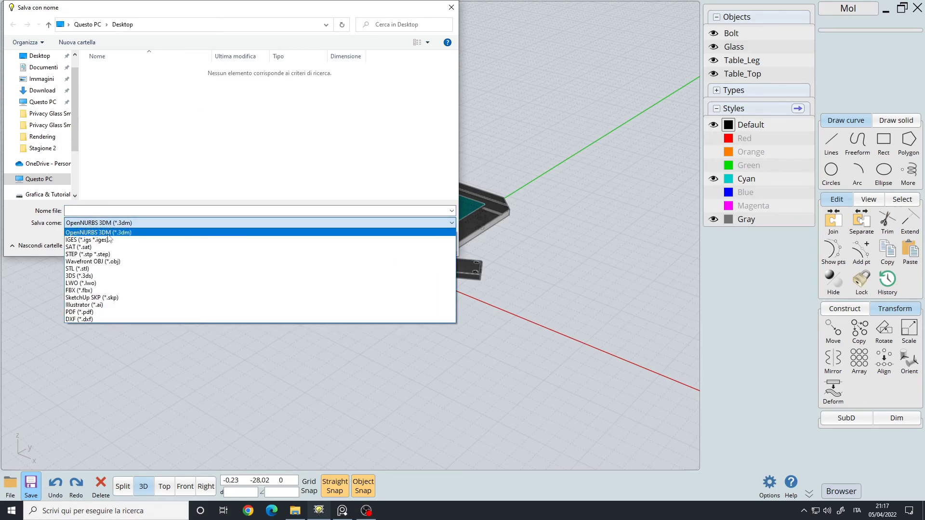
pyautogui.click(118, 228)
pyautogui.click(125, 227)
pyautogui.click(120, 234)
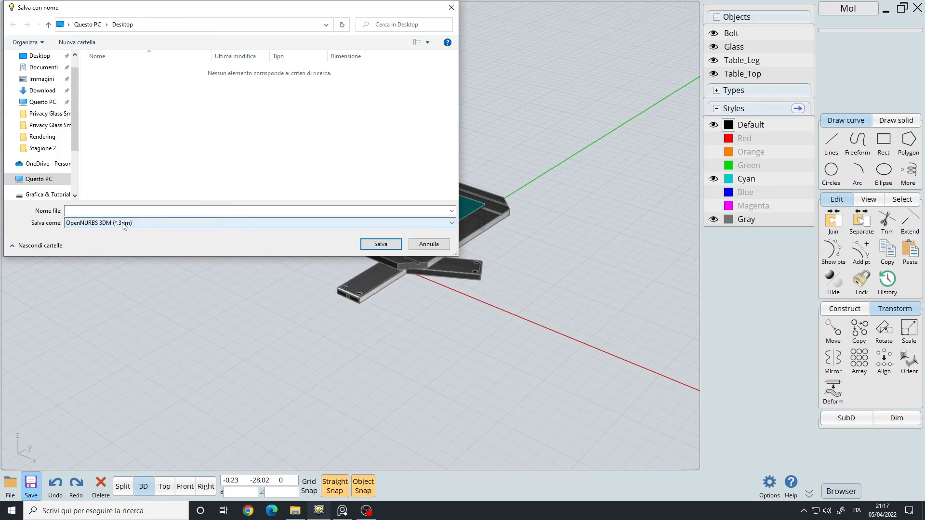
pyautogui.click(138, 223)
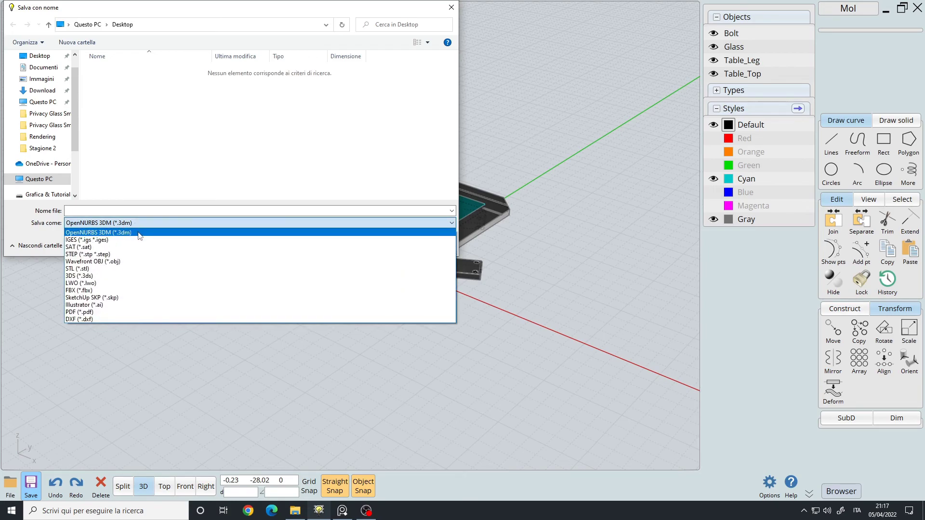
pyautogui.click(140, 233)
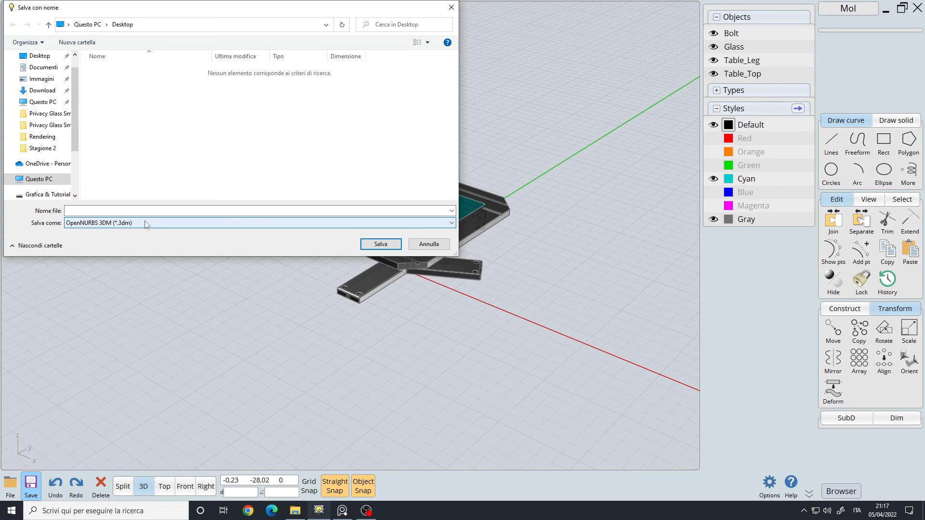
# Save the file as Tutorial Table in the MoI3D Projects folder under CG Projects > Personal on the Grafica (J:) drive
pyautogui.scroll(-2, 52, 114)
pyautogui.click(48, 153)
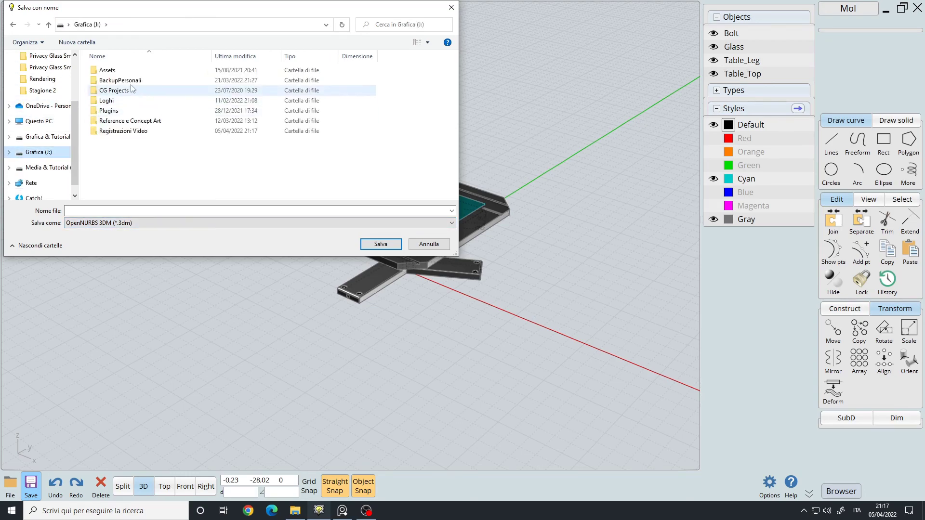
pyautogui.doubleClick(119, 93)
pyautogui.doubleClick(117, 71)
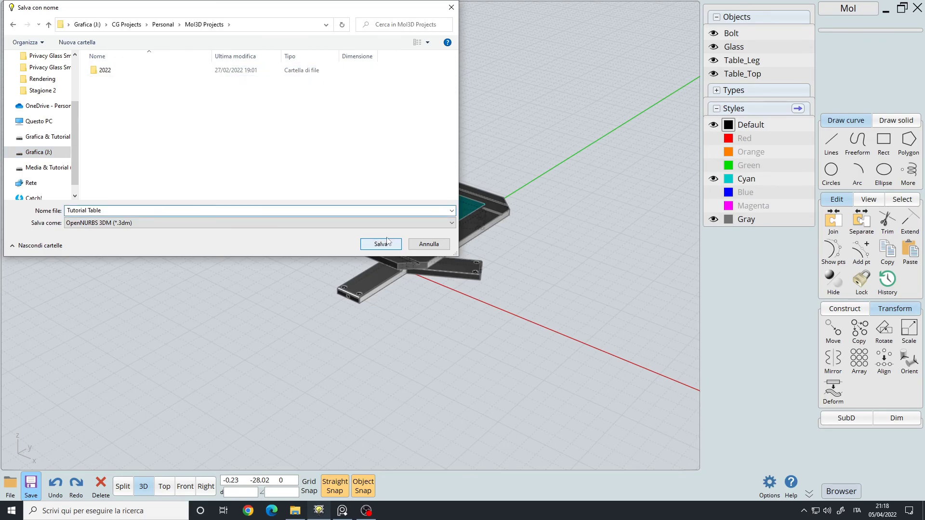
pyautogui.click(390, 241)
pyautogui.moveTo(374, 323); pyautogui.dragTo(699, 120, button='right')
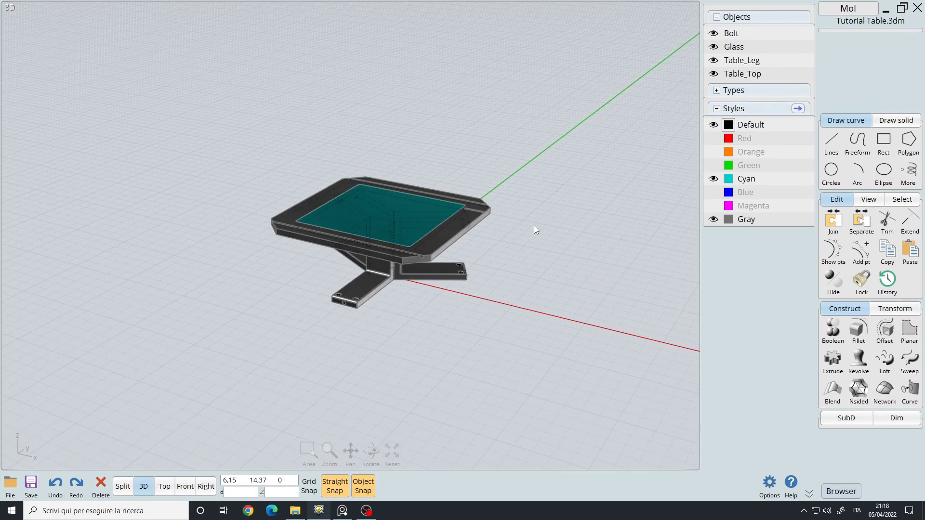
pyautogui.moveTo(502, 212)
pyautogui.mouseDown(button='right')
pyautogui.moveTo(506, 261)
pyautogui.moveTo(520, 273)
pyautogui.moveTo(513, 224)
pyautogui.mouseUp(button='right')
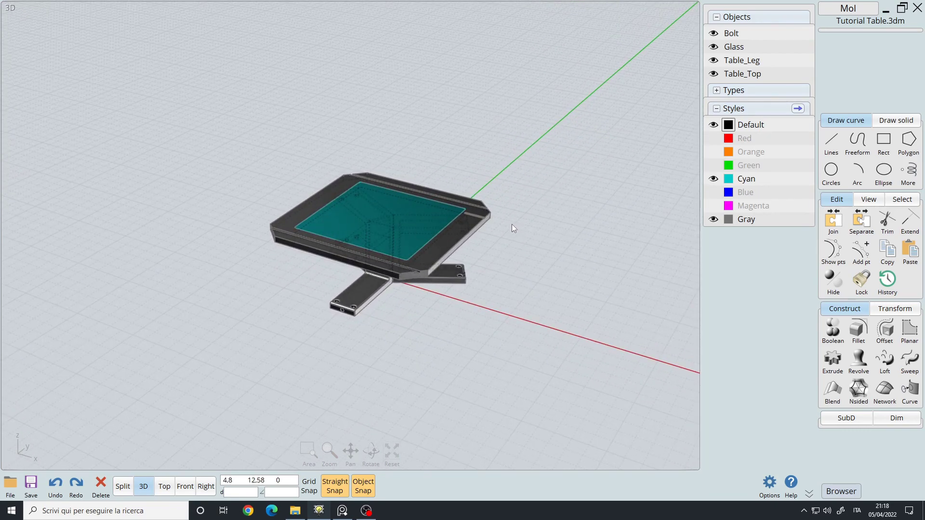
pyautogui.scroll(3, 506, 235)
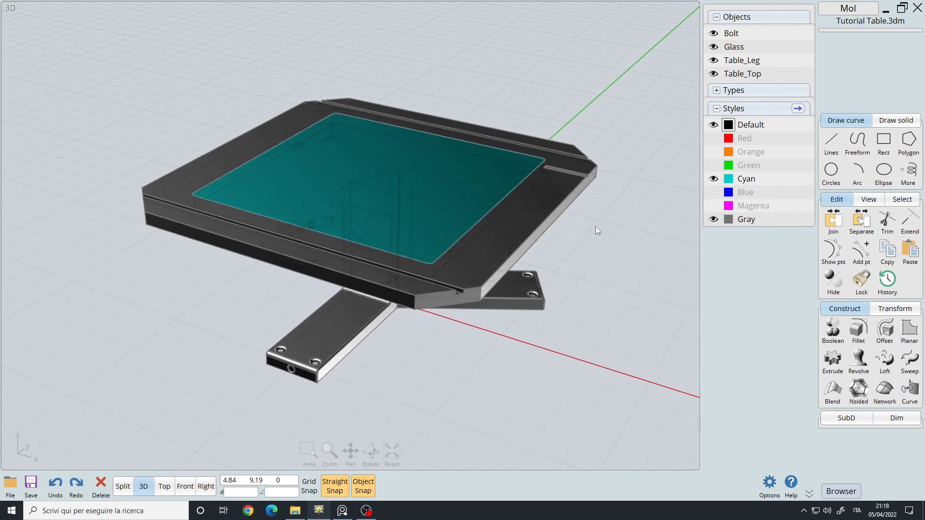
pyautogui.scroll(-4, 595, 226)
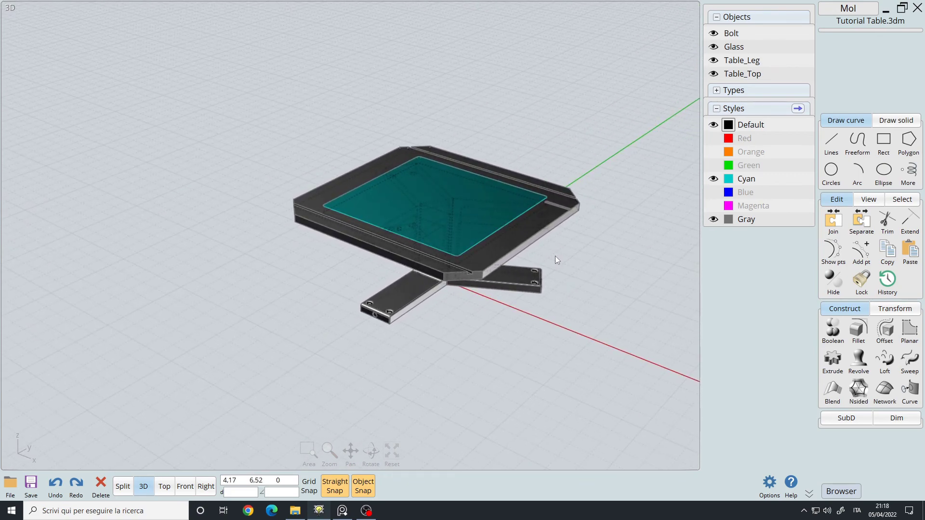